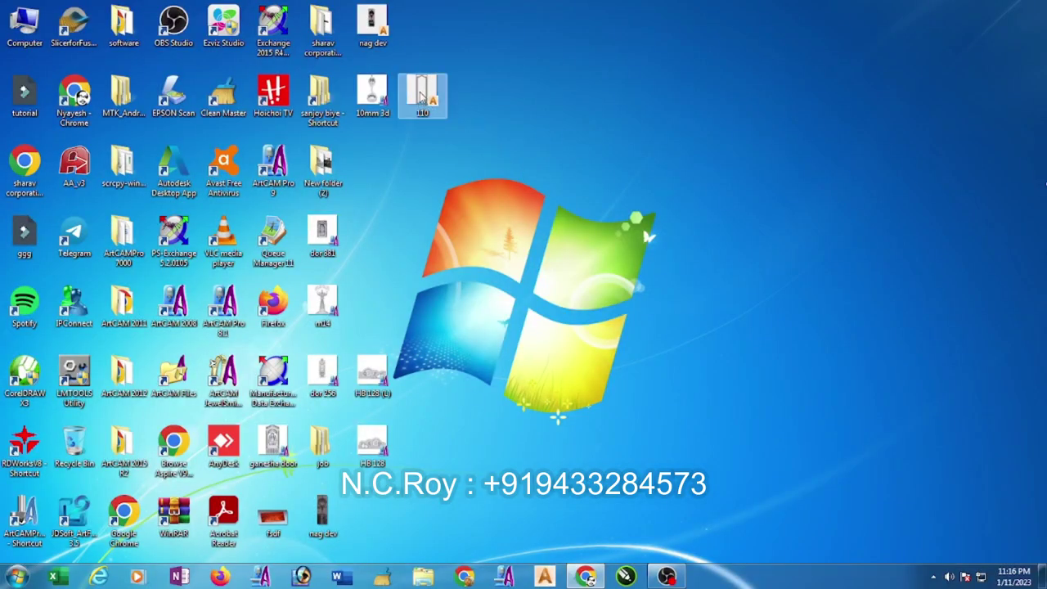
# - Open the 110 design in ArtCAM Pro 9 by dropping its file on the desktop shortcut
pyautogui.moveTo(421, 97); pyautogui.dragTo(276, 168)
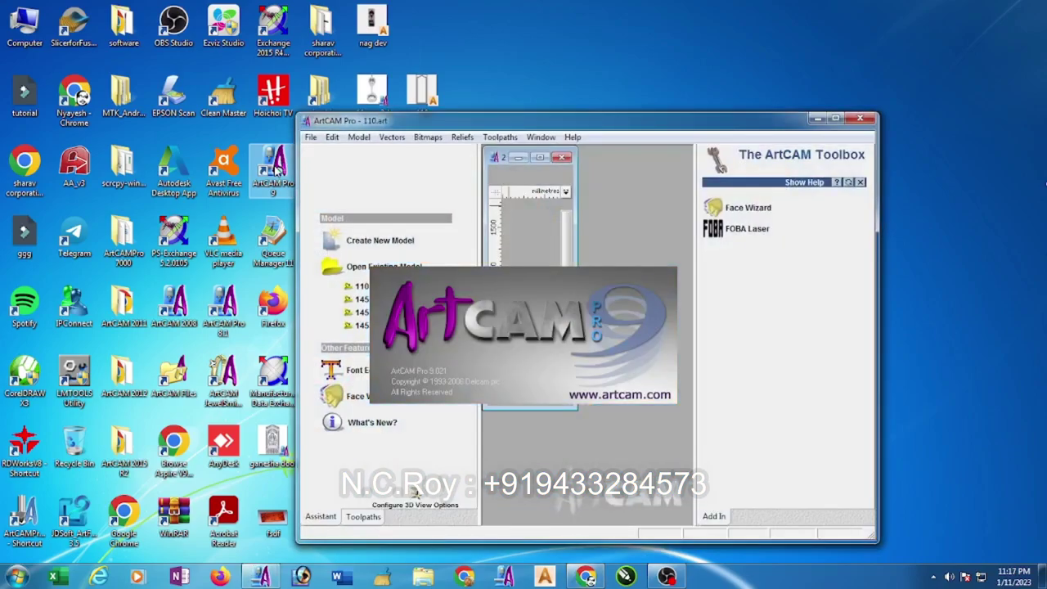
# - Maximize the ArtCAM and 2D View windows and zoom in on the floral rose panel
pyautogui.click(835, 119)
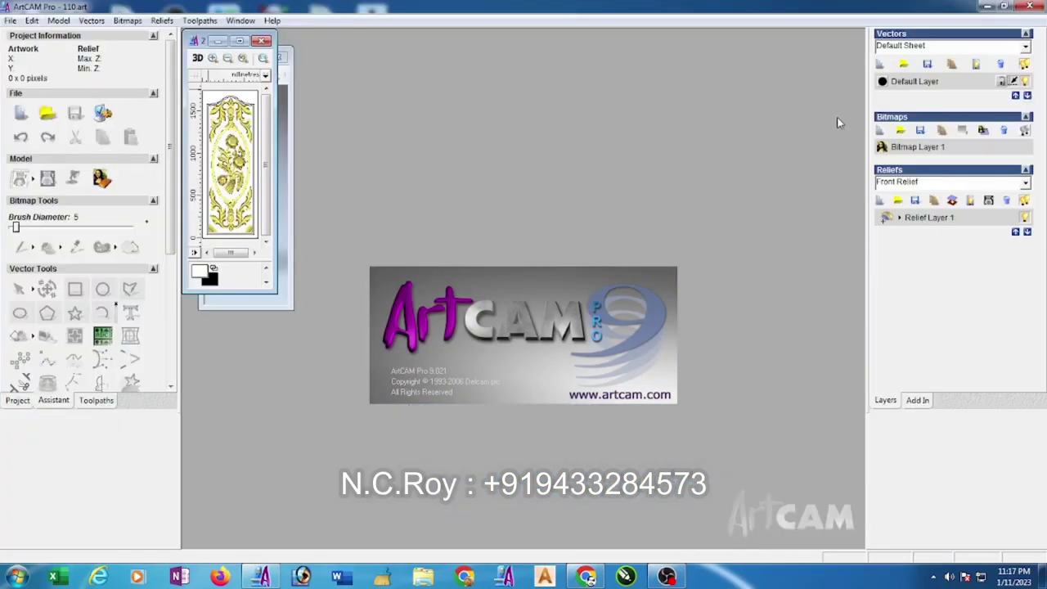
pyautogui.click(242, 45)
pyautogui.scroll(2, 527, 279)
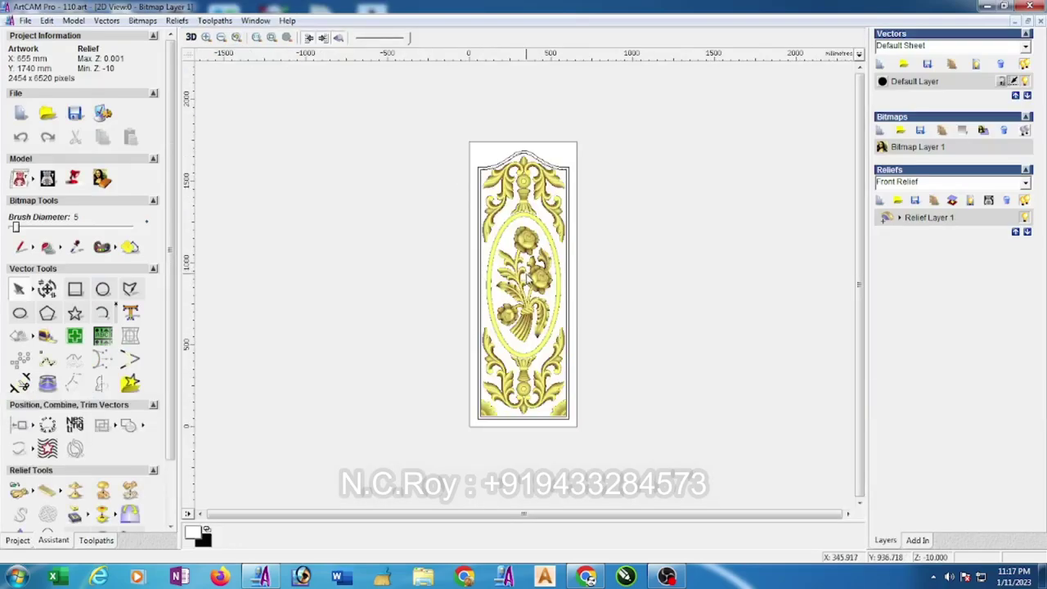
pyautogui.scroll(2, 528, 278)
pyautogui.scroll(-2, 527, 280)
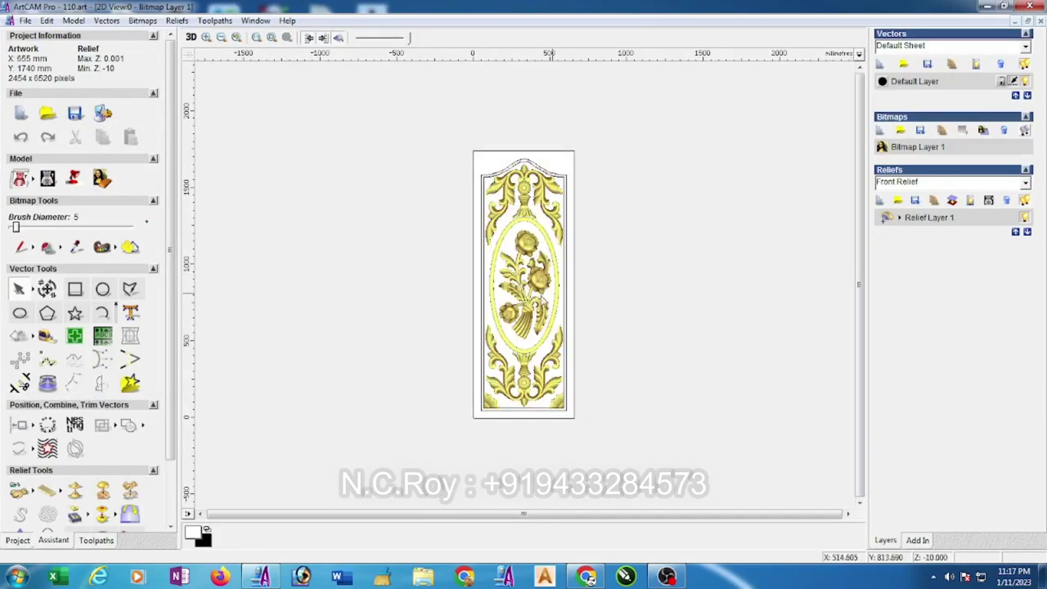
pyautogui.scroll(2, 590, 254)
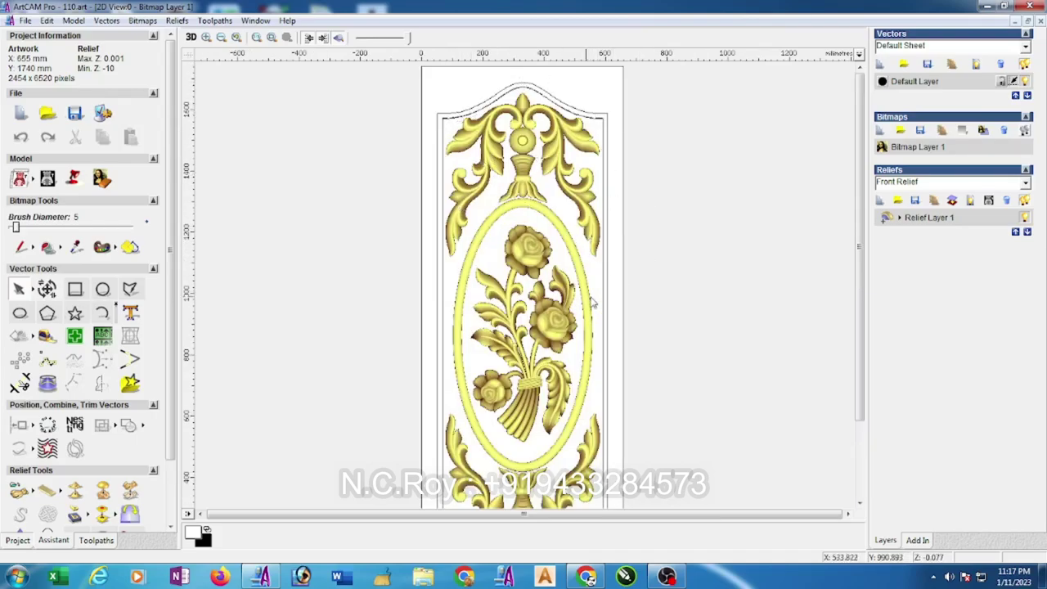
pyautogui.scroll(-2, 603, 264)
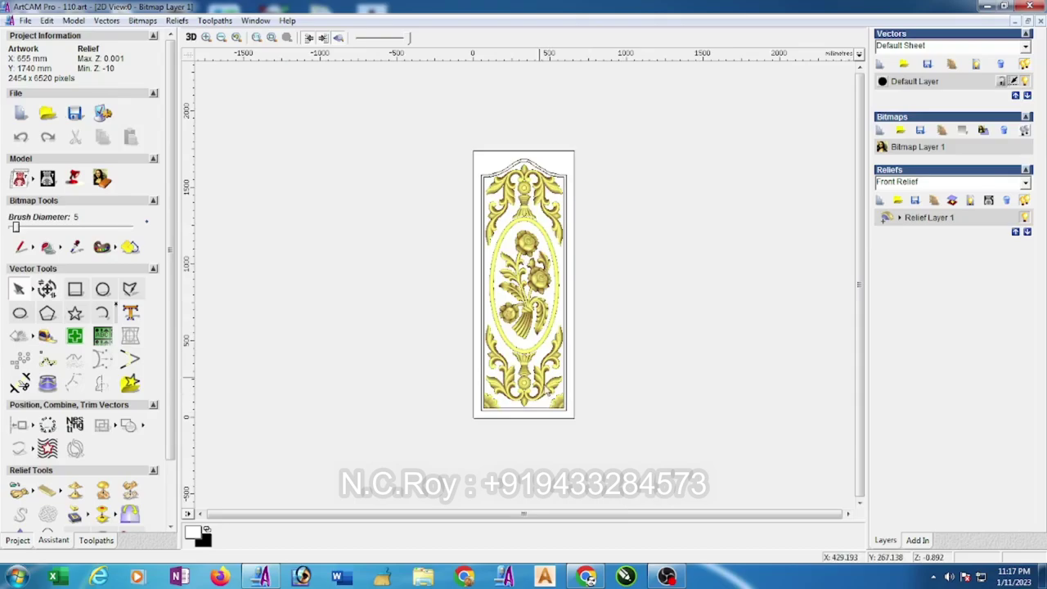
pyautogui.scroll(2, 543, 352)
pyautogui.scroll(-2, 544, 329)
pyautogui.scroll(2, 540, 286)
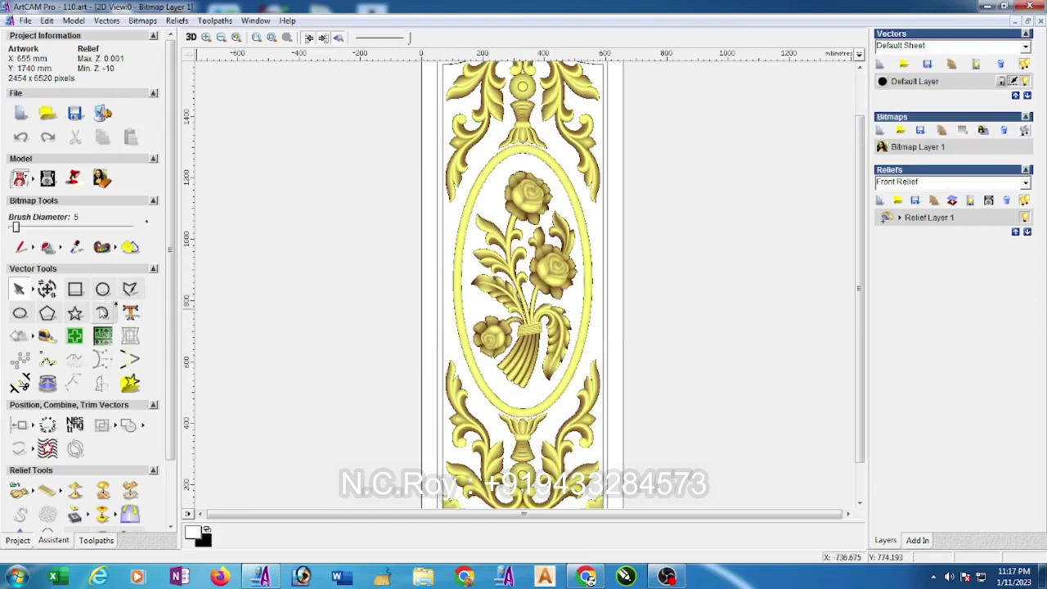
# - Draw a half-circle arc beside the door panel
pyautogui.click(103, 313)
pyautogui.click(251, 319)
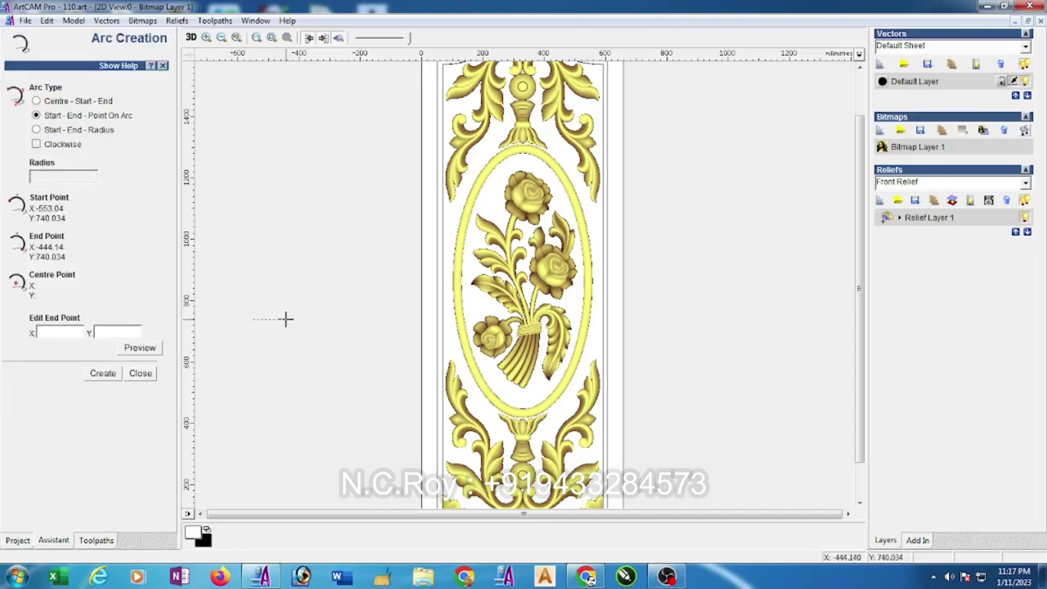
pyautogui.click(286, 319)
pyautogui.click(280, 295)
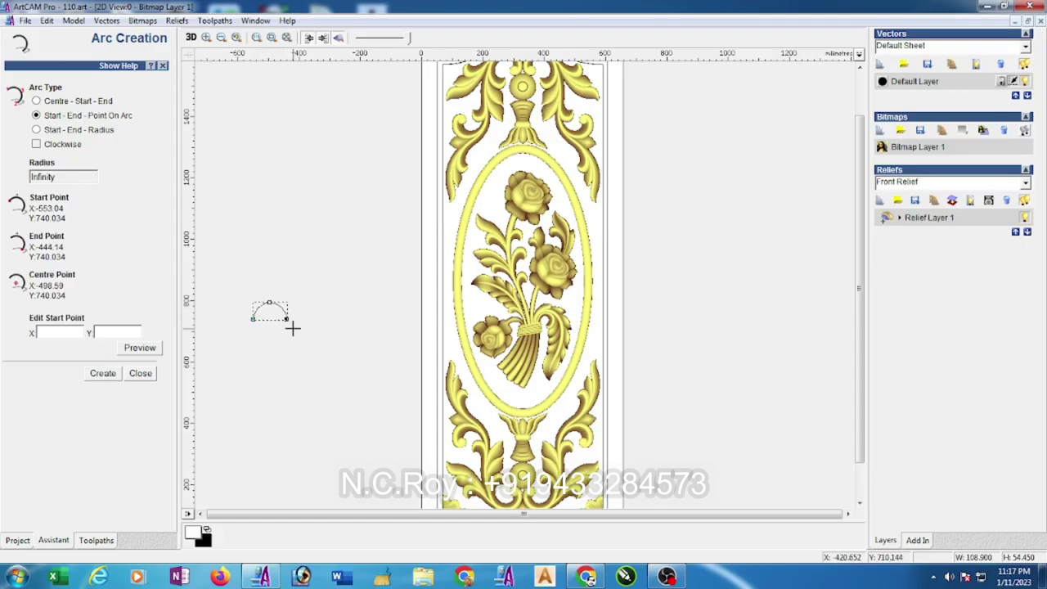
pyautogui.click(140, 373)
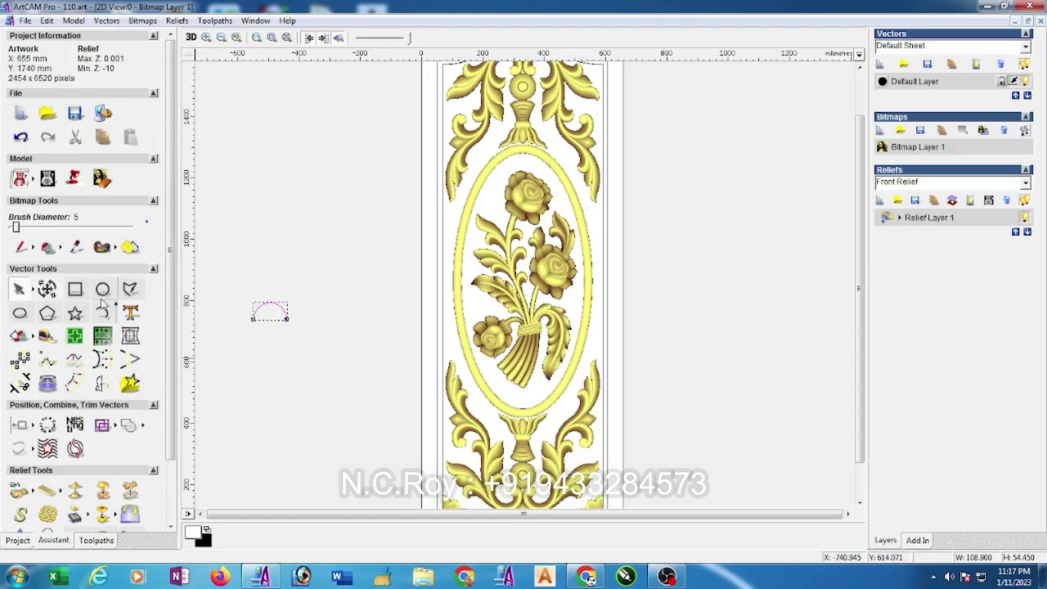
# - Draw a tall narrow rectangle left of the panel and reposition it
pyautogui.click(74, 290)
pyautogui.moveTo(301, 277); pyautogui.dragTo(315, 312)
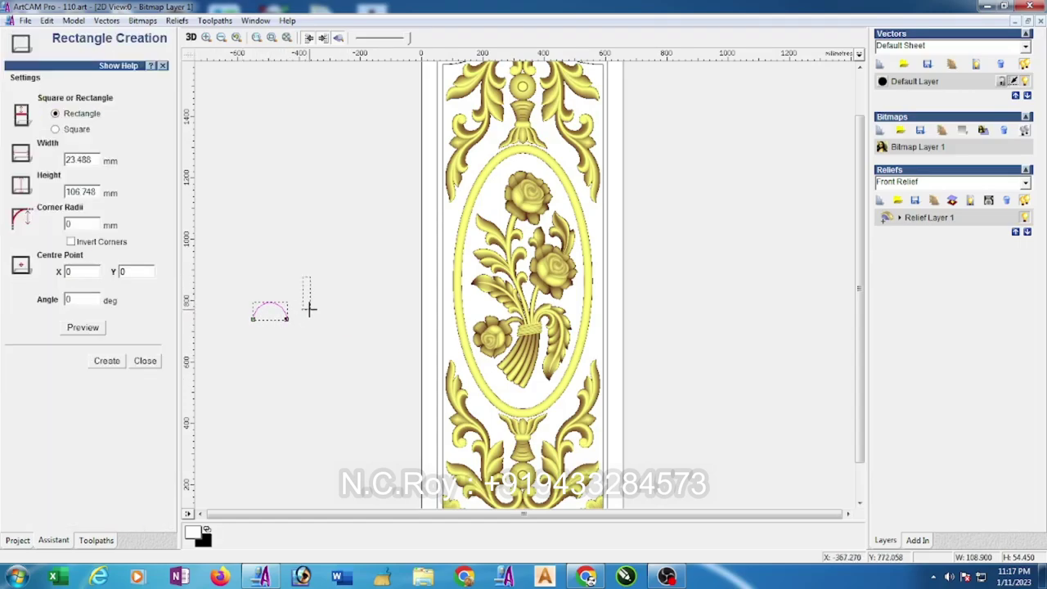
pyautogui.click(144, 361)
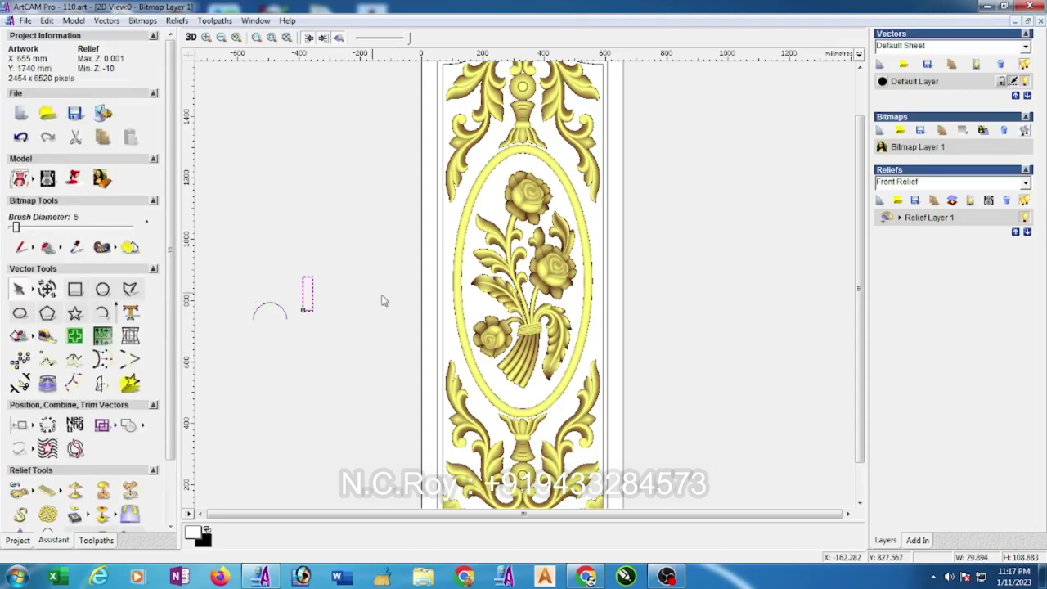
pyautogui.scroll(2, 285, 302)
pyautogui.moveTo(302, 296)
pyautogui.mouseDown()
pyautogui.moveTo(269, 308)
pyautogui.moveTo(243, 273)
pyautogui.moveTo(283, 249)
pyautogui.mouseUp()
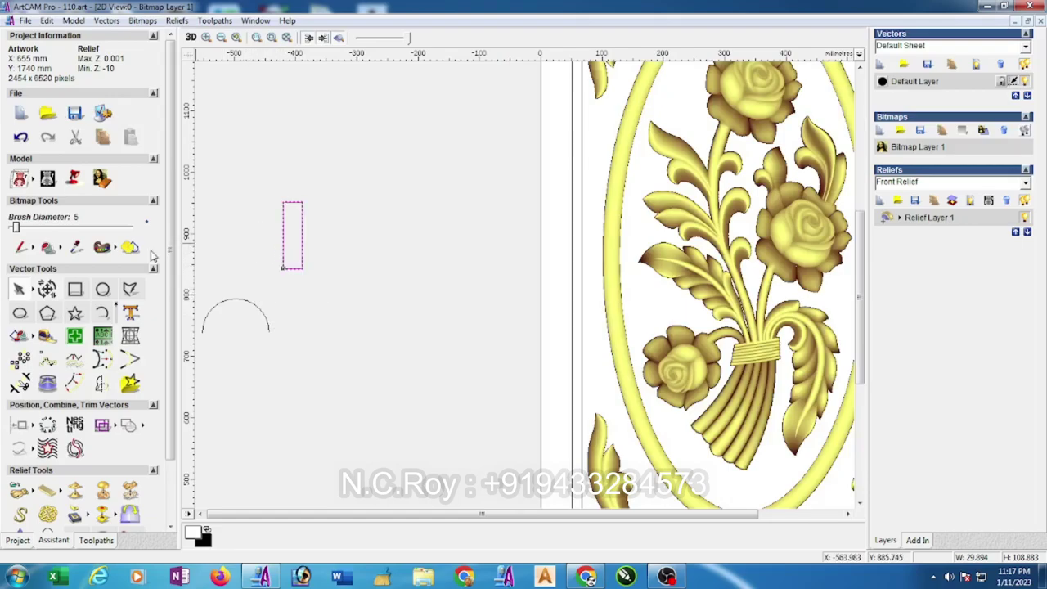
# - Round the rectangle's bottom corner with a large fillet and move it left and down
pyautogui.click(21, 290)
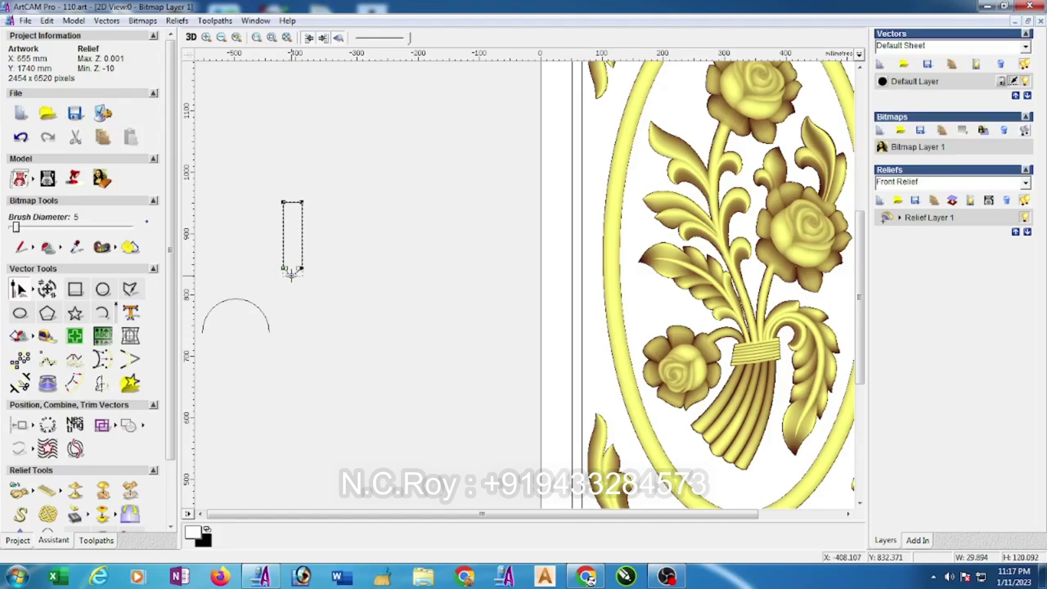
pyautogui.scroll(2, 291, 274)
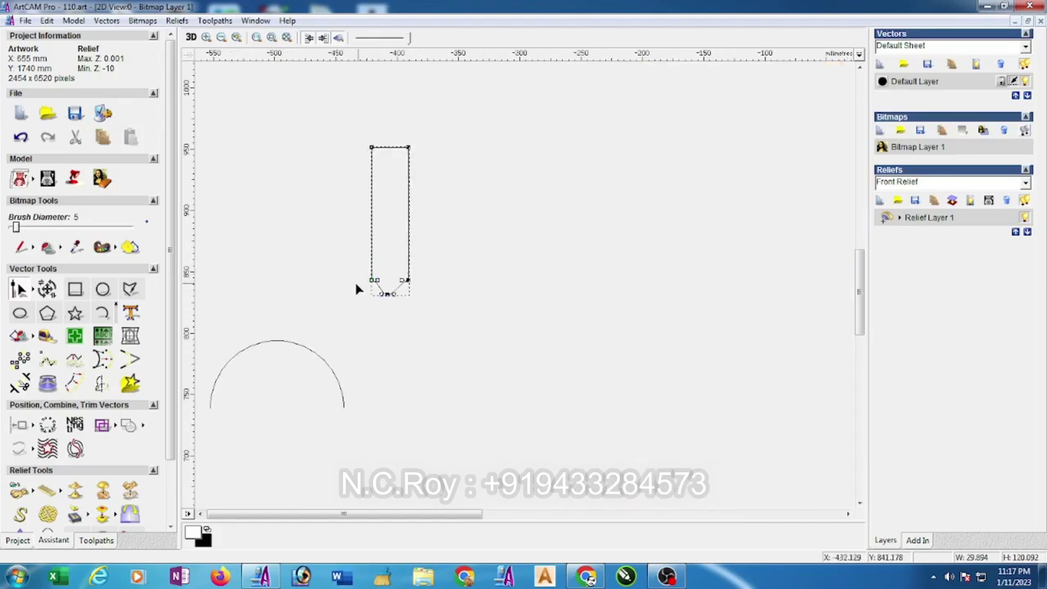
pyautogui.moveTo(375, 291); pyautogui.dragTo(399, 281)
pyautogui.click(27, 287)
pyautogui.click(48, 291)
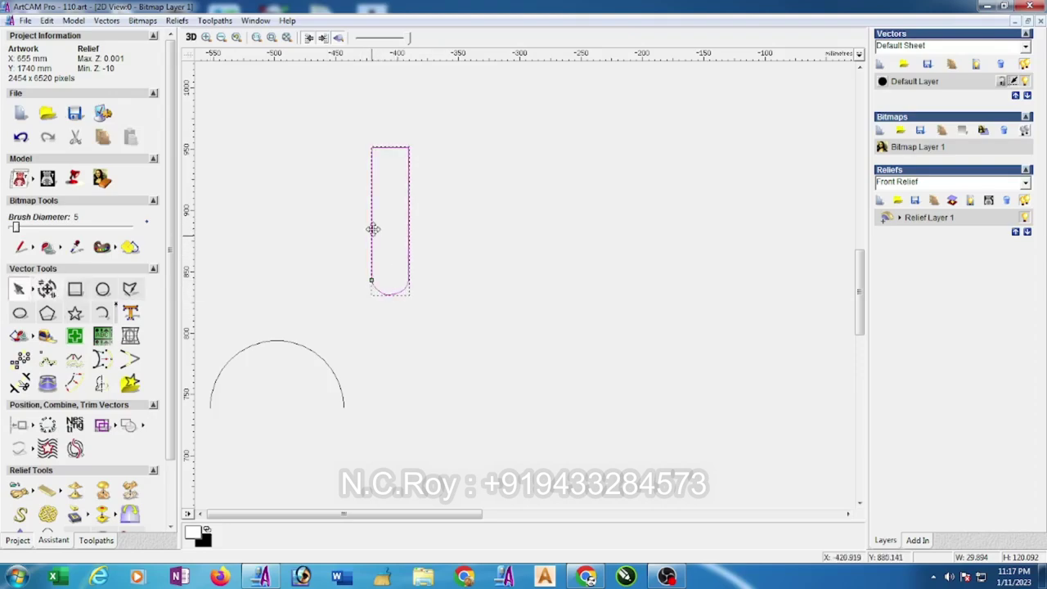
pyautogui.moveTo(372, 229)
pyautogui.mouseDown()
pyautogui.moveTo(343, 348)
pyautogui.moveTo(304, 251)
pyautogui.mouseUp()
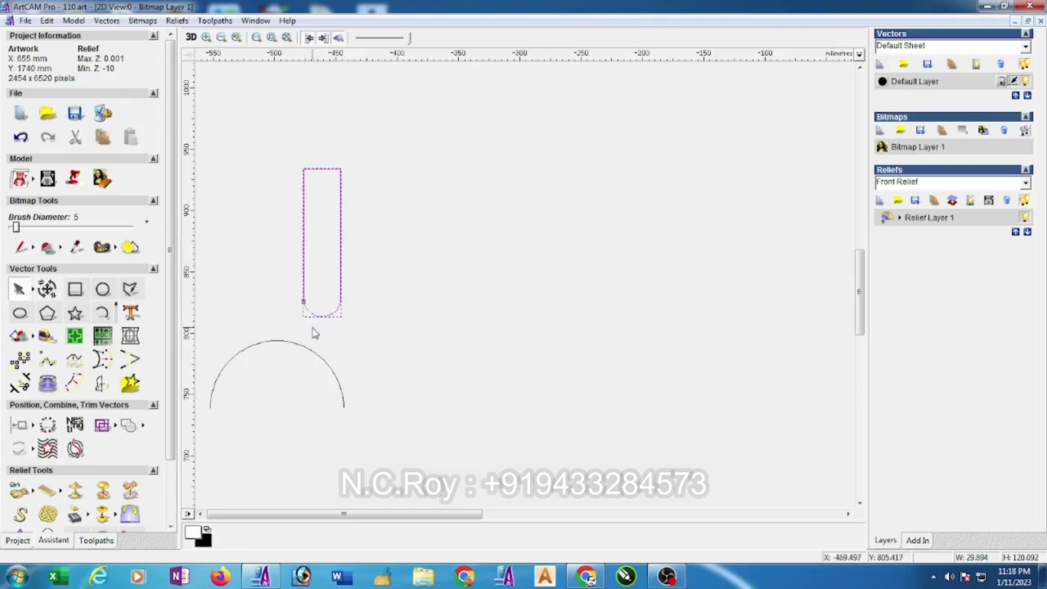
# - Draw a second rectangle beside the rounded one and shift the rounded rectangle right
pyautogui.click(74, 289)
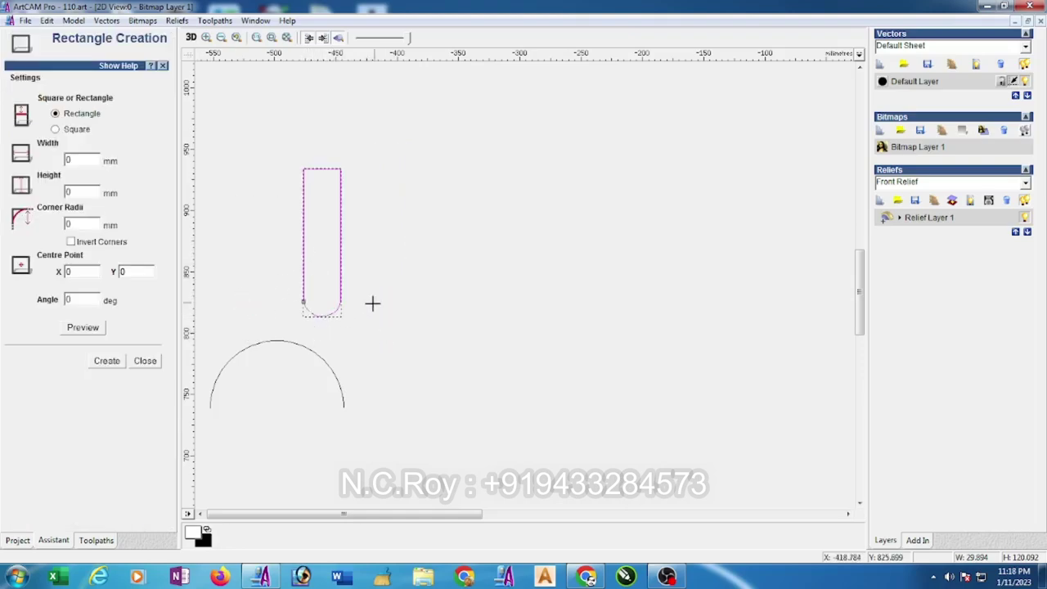
pyautogui.moveTo(397, 354); pyautogui.dragTo(414, 409)
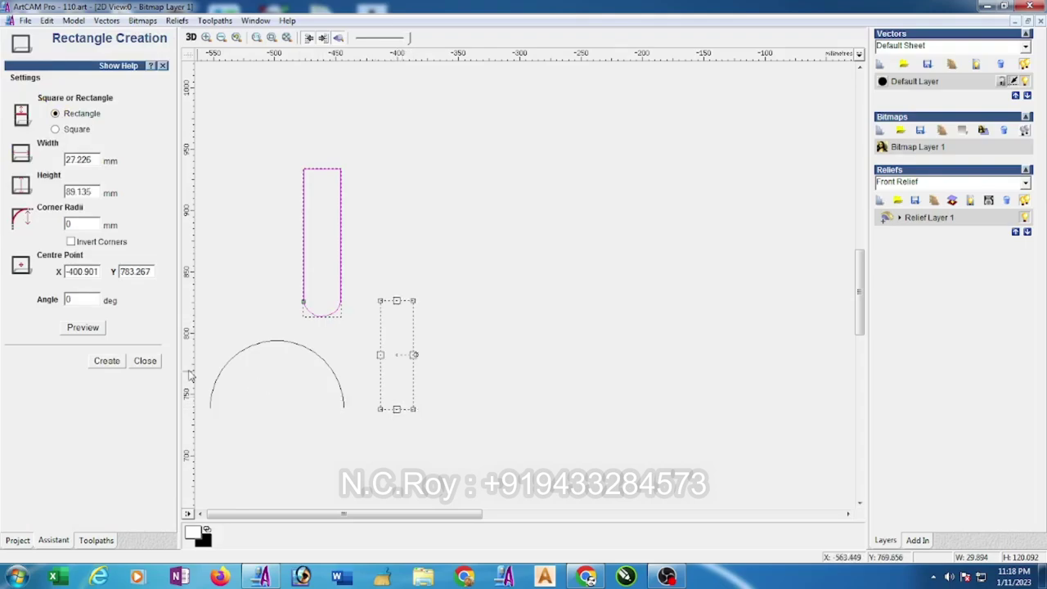
pyautogui.click(106, 360)
pyautogui.click(145, 360)
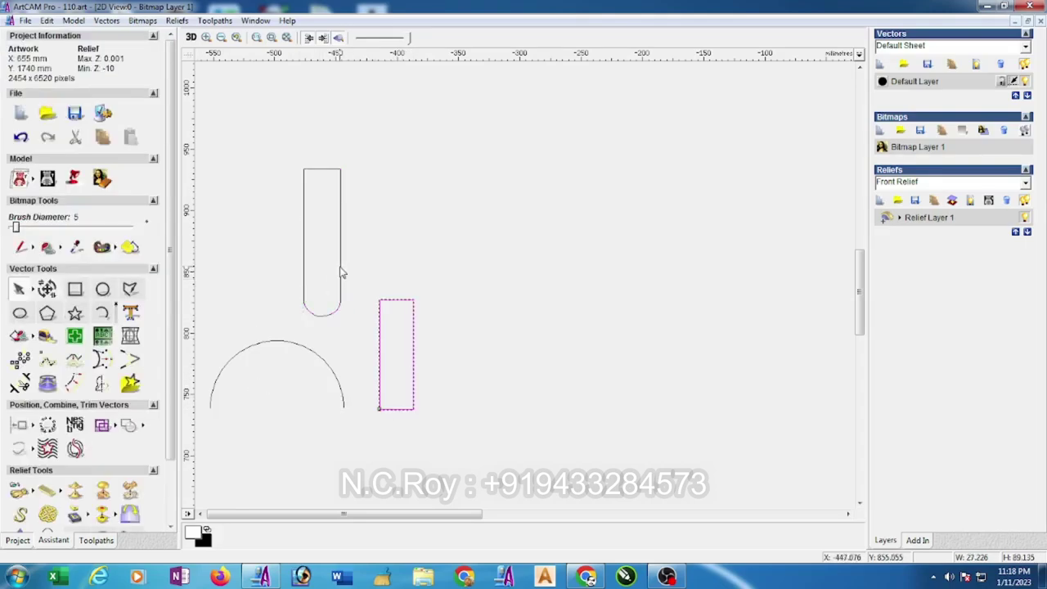
pyautogui.click(341, 272)
pyautogui.moveTo(340, 269); pyautogui.dragTo(437, 255)
pyautogui.press('Escape')
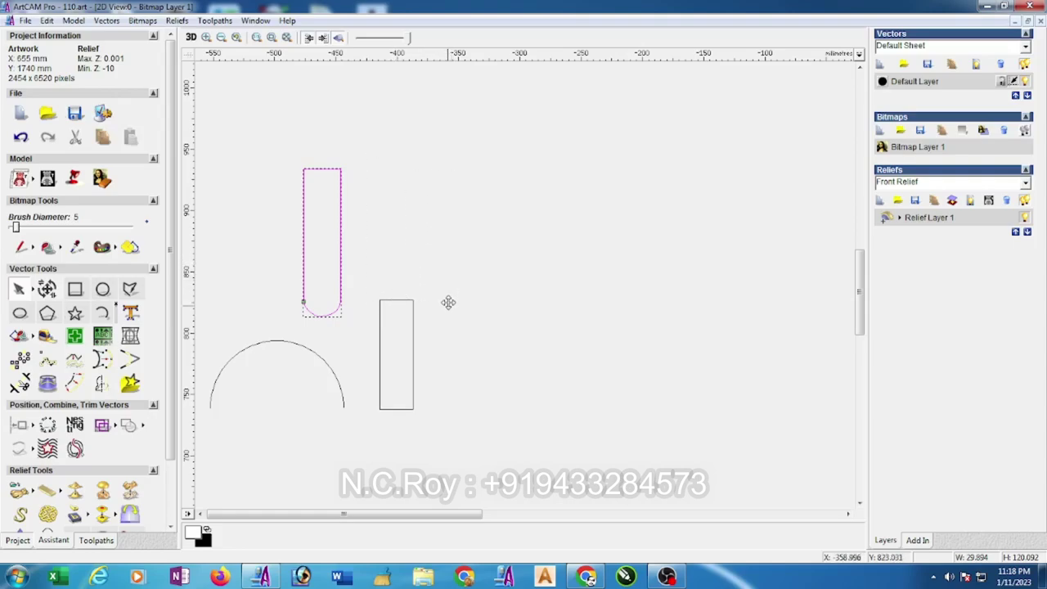
pyautogui.moveTo(449, 303); pyautogui.dragTo(455, 275)
# - Draw a short two-point polyline near the rectangles
pyautogui.click(129, 288)
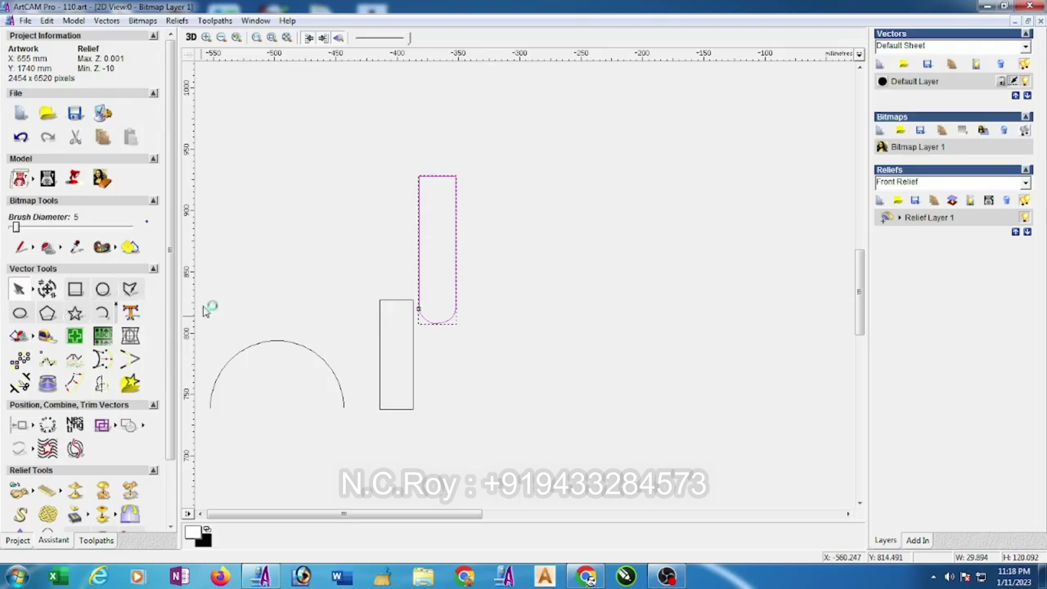
pyautogui.click(551, 248)
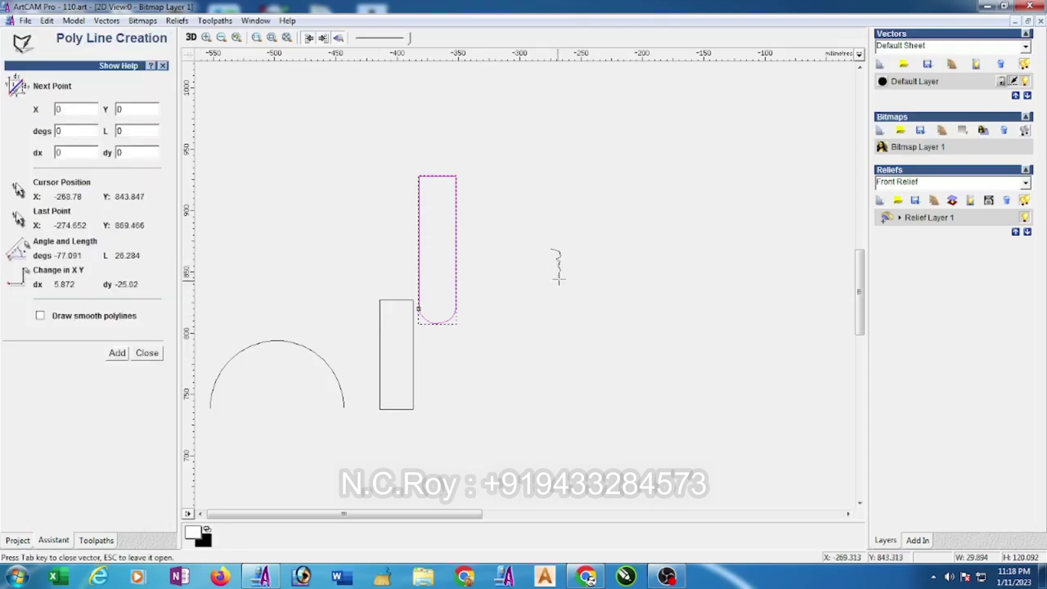
pyautogui.click(559, 278)
pyautogui.press('Escape')
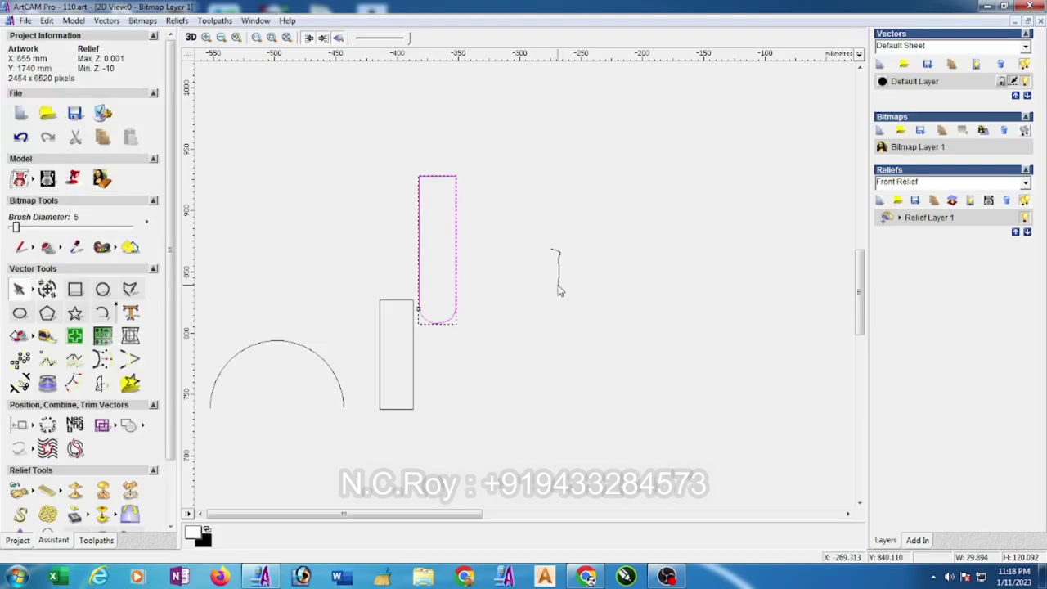
# - Delete the polyline, both rectangles and the half-circle arc
pyautogui.click(558, 278)
pyautogui.press('Delete')
pyautogui.click(454, 314)
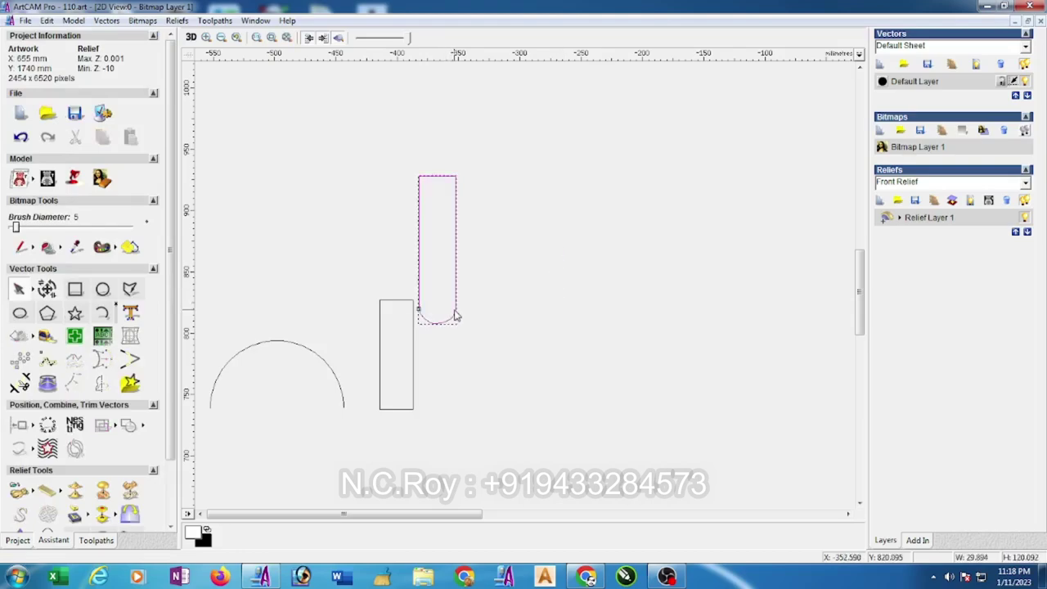
pyautogui.press('Delete')
pyautogui.click(414, 344)
pyautogui.press('Delete')
pyautogui.click(336, 374)
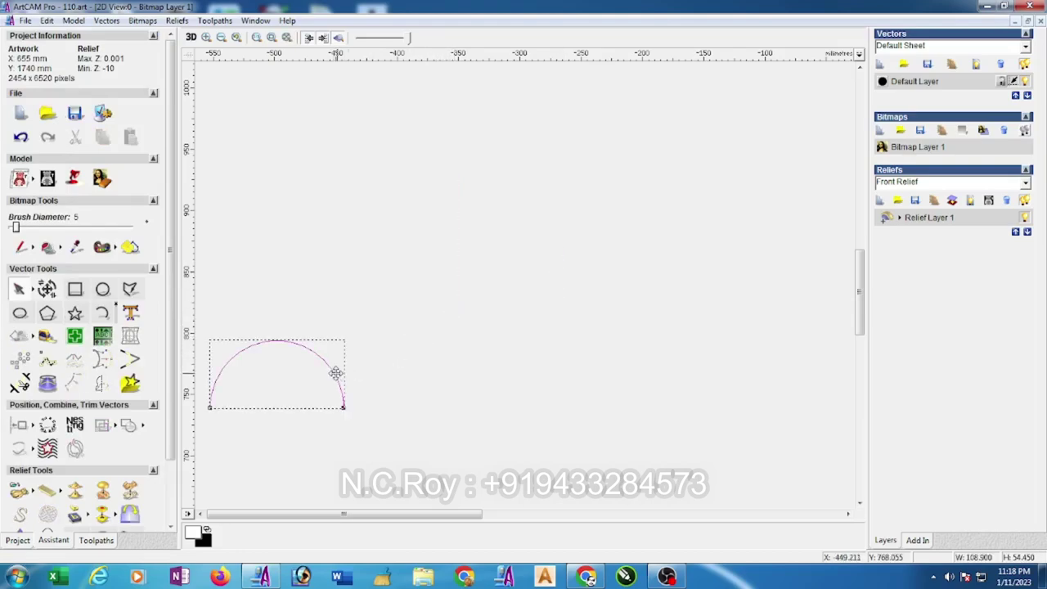
pyautogui.press('Delete')
# - Zoom in, hide the relief shading and fit the whole panel in view
pyautogui.scroll(-3, 572, 295)
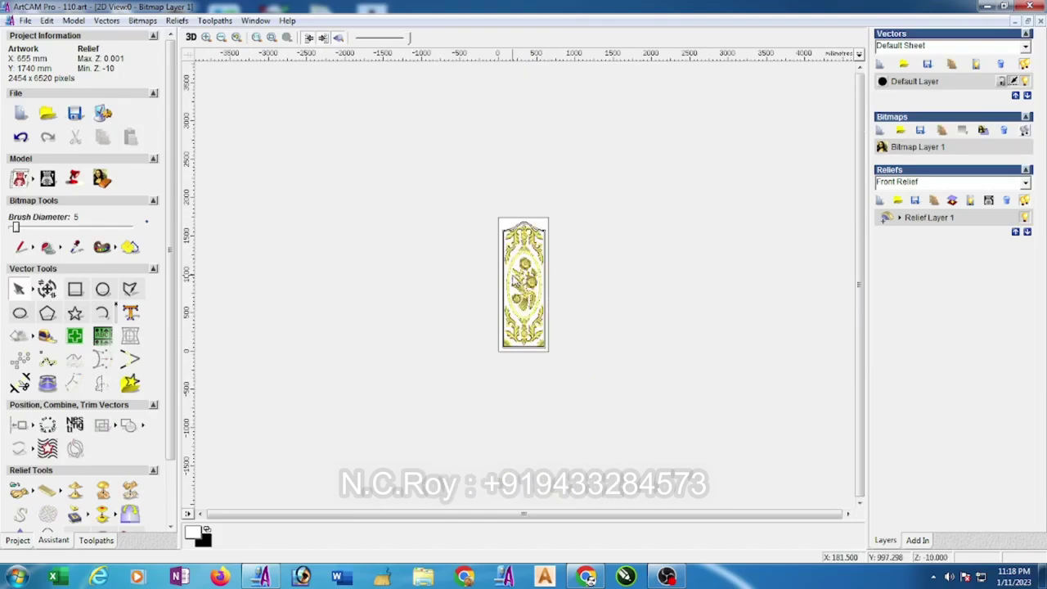
pyautogui.scroll(1, 511, 270)
pyautogui.scroll(1, 441, 190)
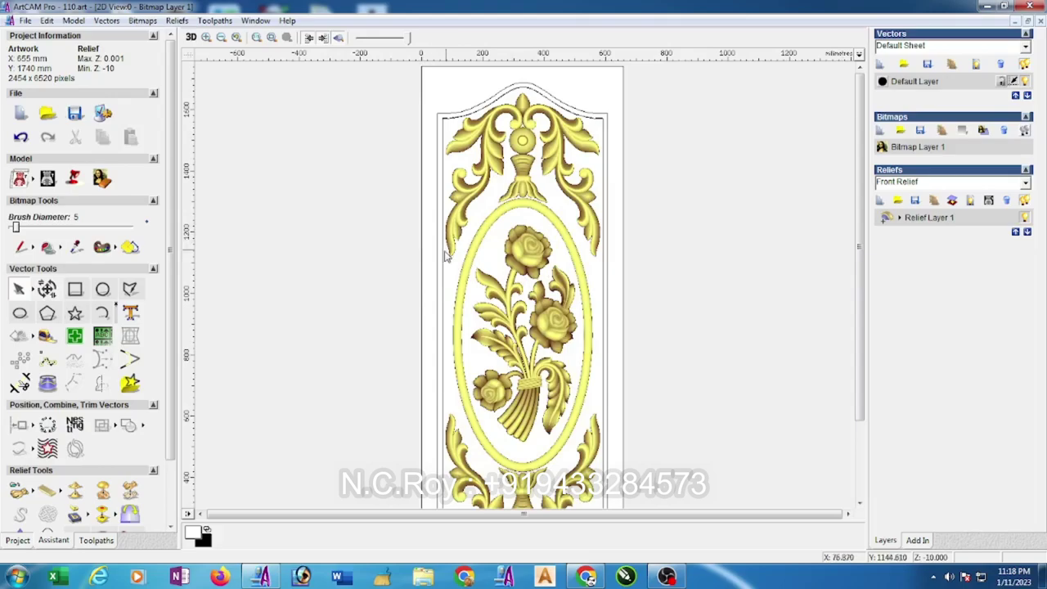
pyautogui.scroll(1, 463, 131)
pyautogui.scroll(1, 472, 164)
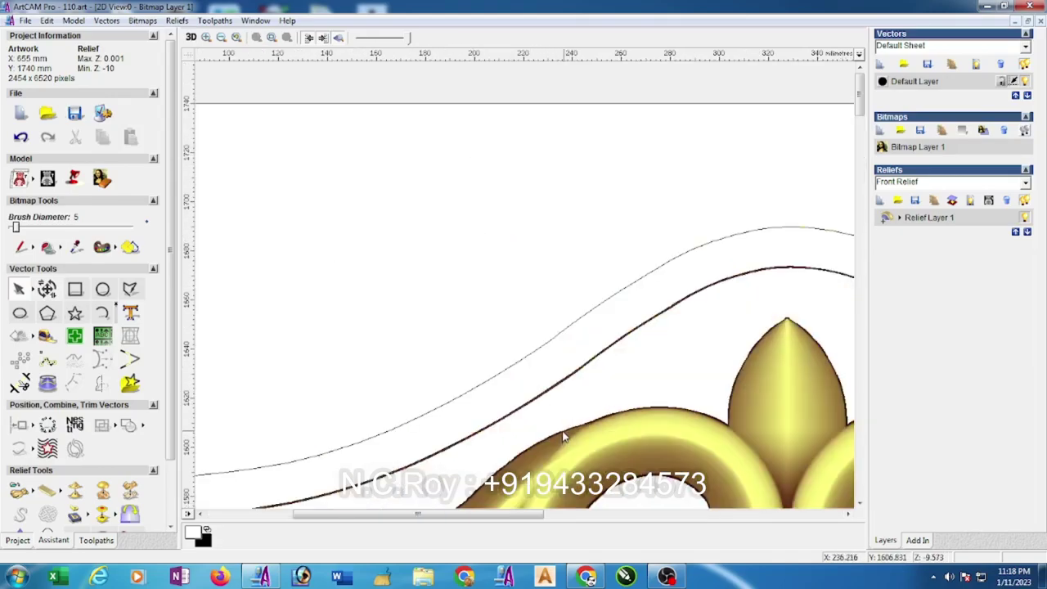
pyautogui.press('F4')
pyautogui.press('F2')
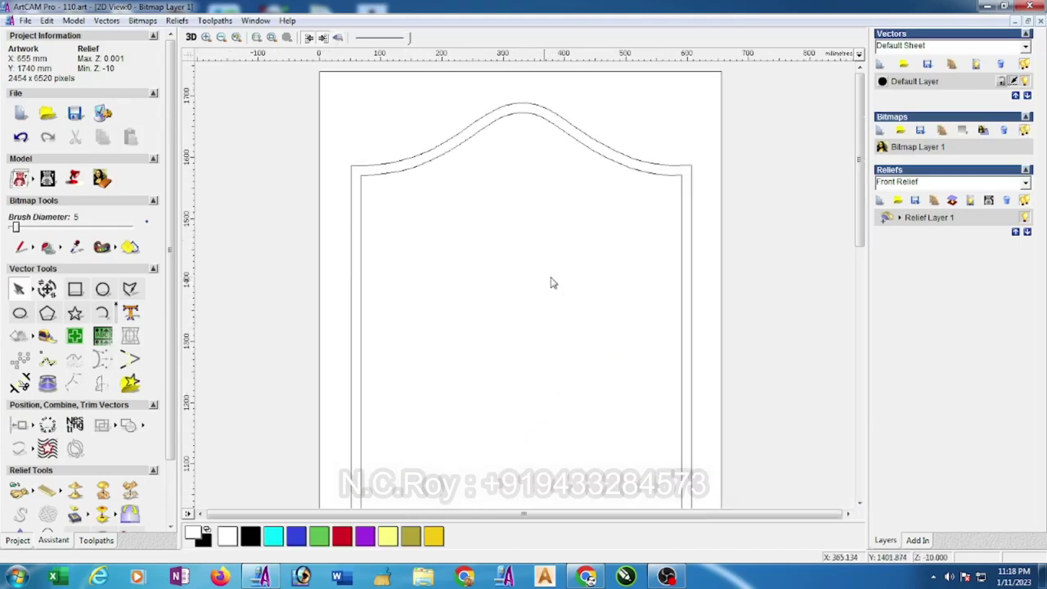
# - Select the arched door border vector and show the shaded relief inside it
pyautogui.click(416, 163)
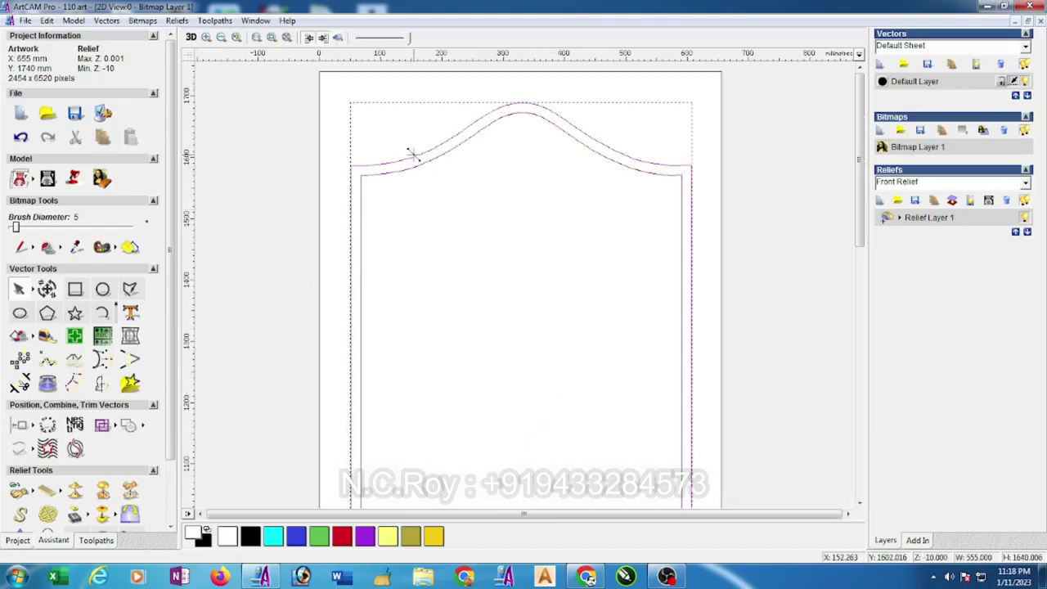
pyautogui.click(340, 40)
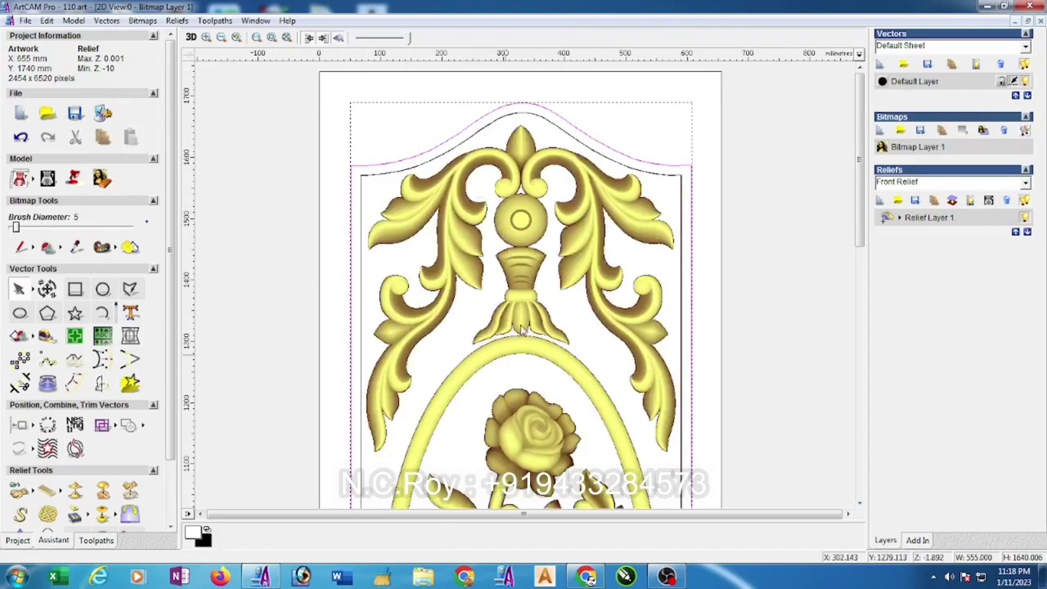
pyautogui.scroll(-2, 505, 361)
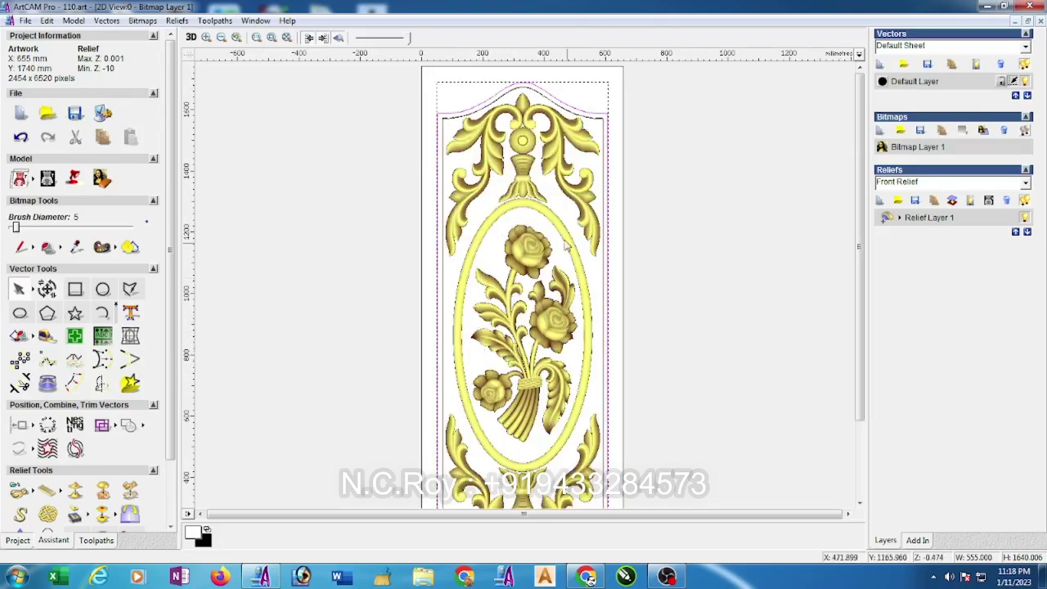
pyautogui.click(668, 264)
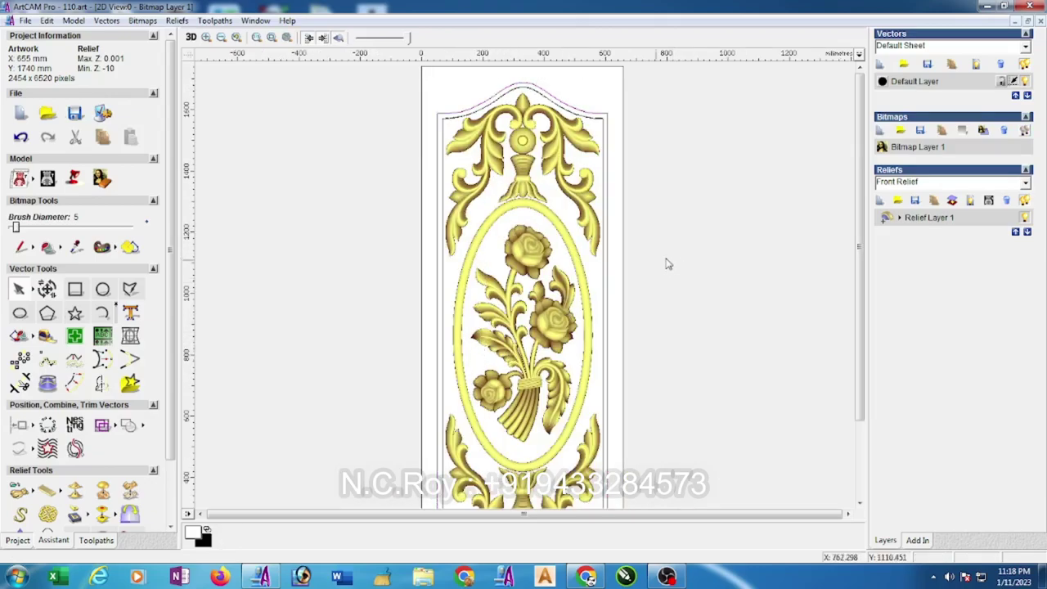
pyautogui.click(606, 292)
pyautogui.scroll(-2, 605, 292)
pyautogui.click(613, 300)
pyautogui.scroll(2, 607, 351)
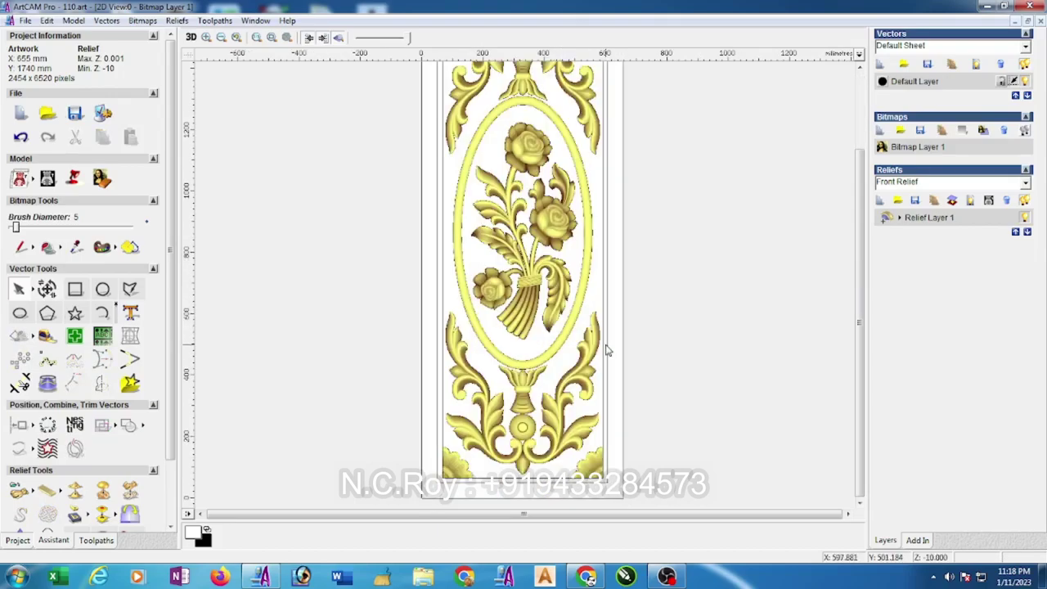
# - Use the Shape Editor on the door border to merge high a flat 0.1 start-height base
pyautogui.rightClick(608, 350)
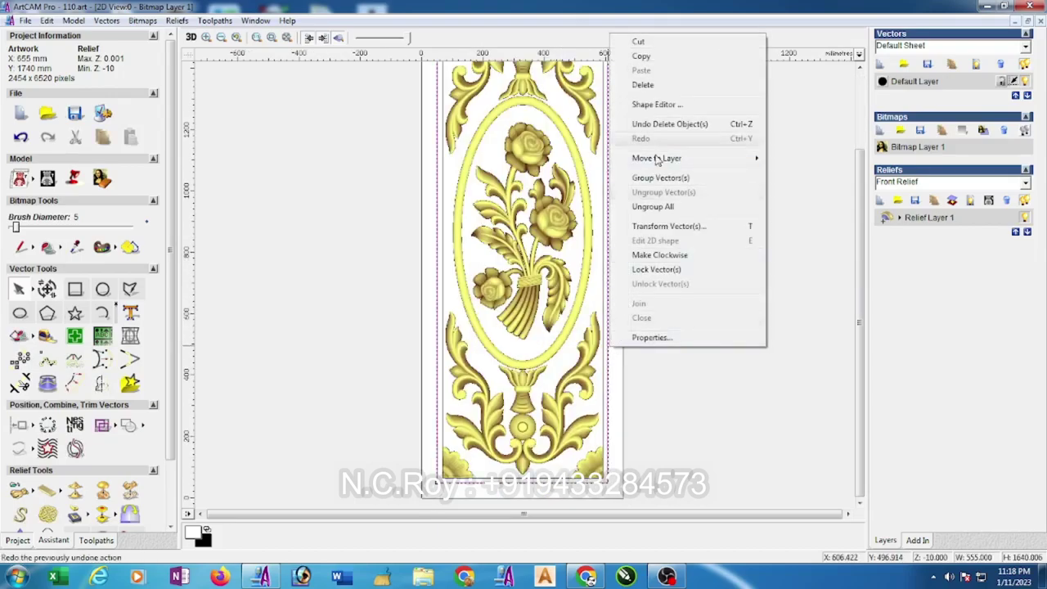
pyautogui.click(660, 104)
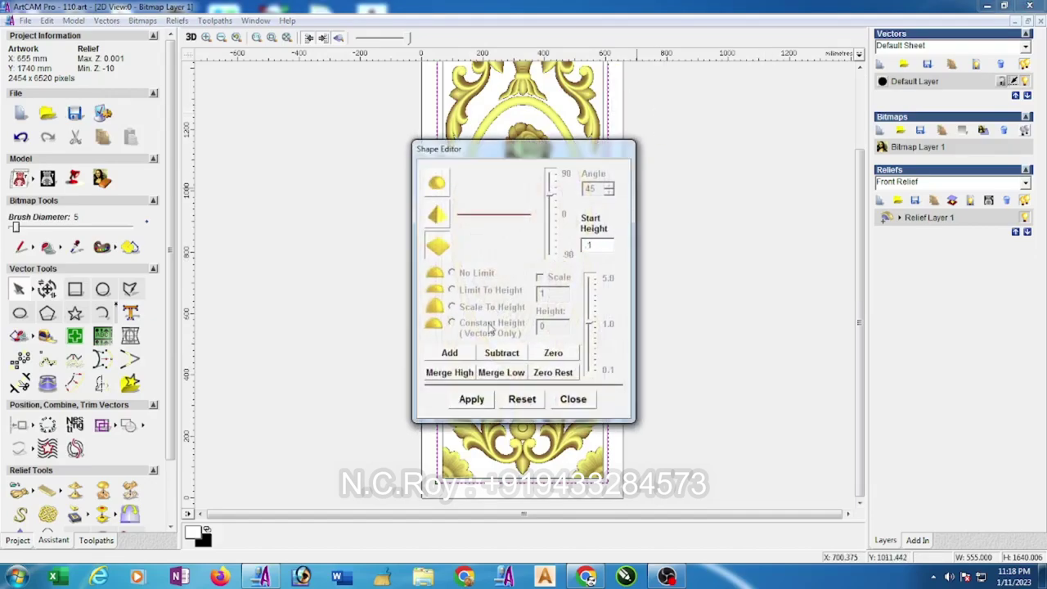
pyautogui.click(462, 373)
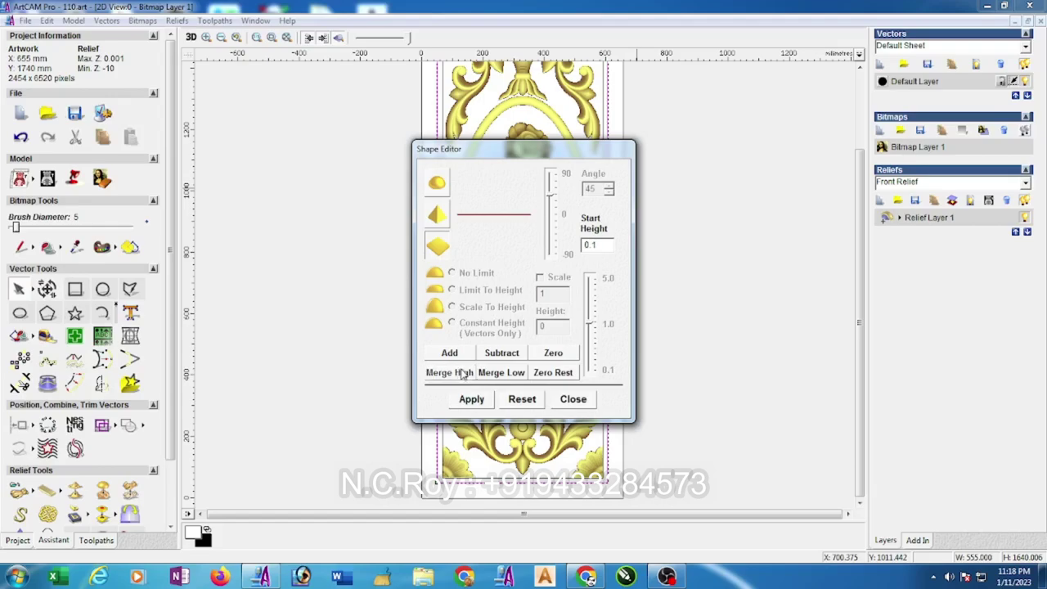
pyautogui.click(574, 399)
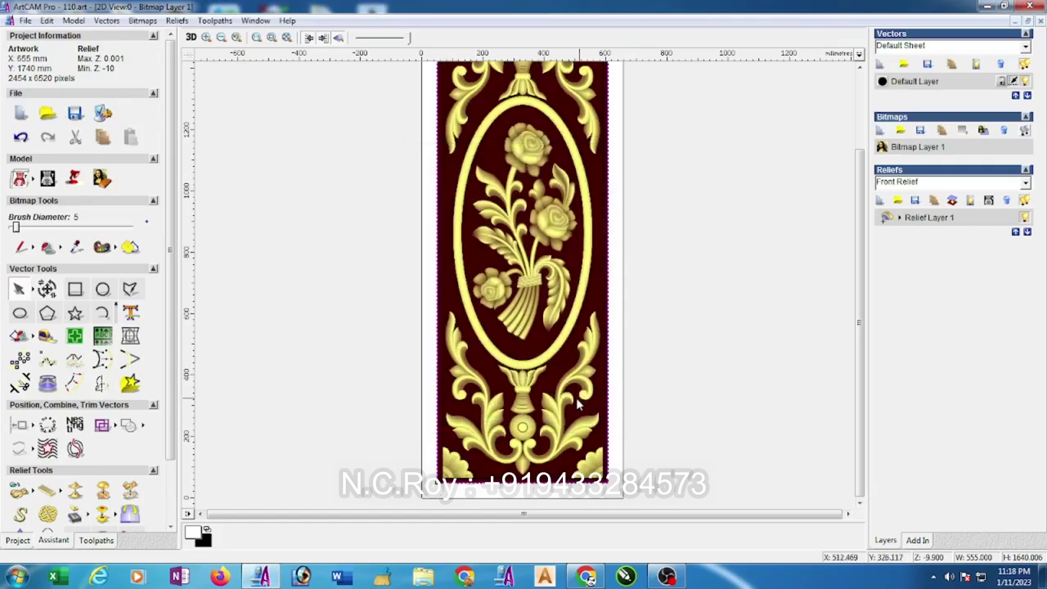
# - Check the 10.001 mm height in Scale Relief Height, cancel, and return to vector-only view
pyautogui.click(338, 38)
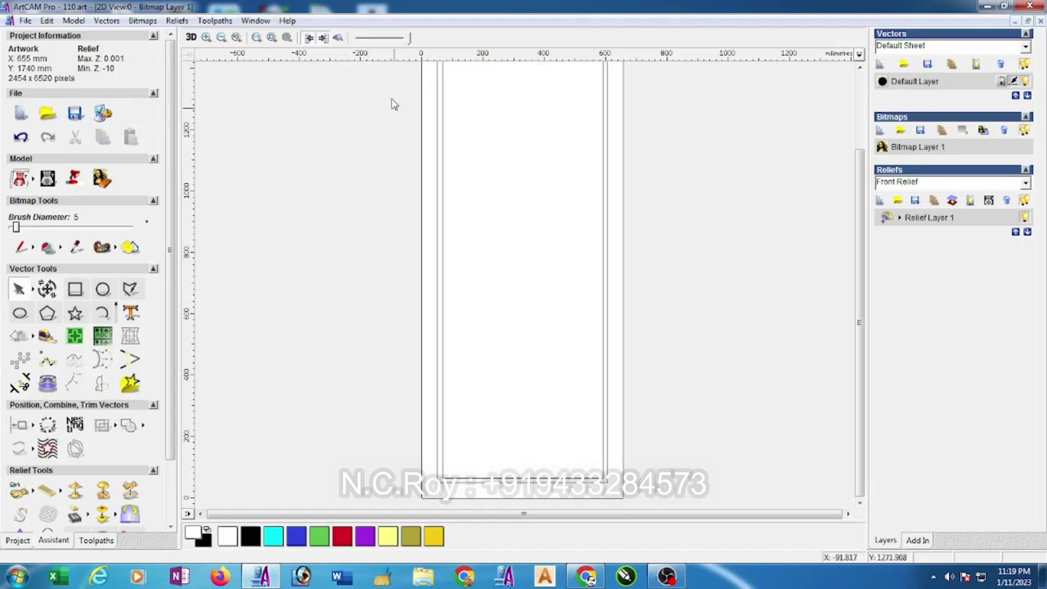
pyautogui.scroll(2, 385, 172)
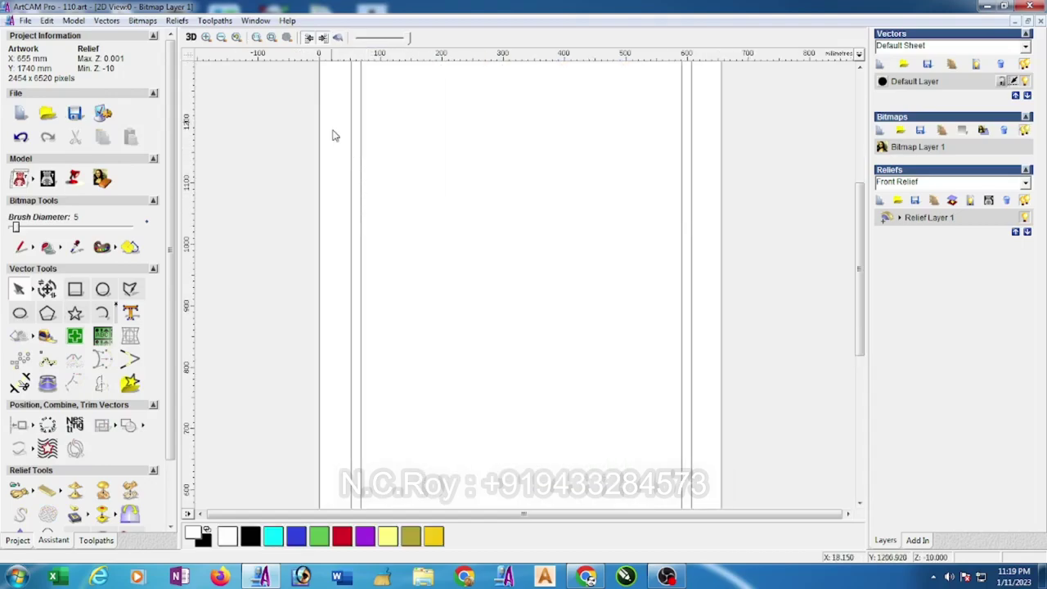
pyautogui.click(339, 37)
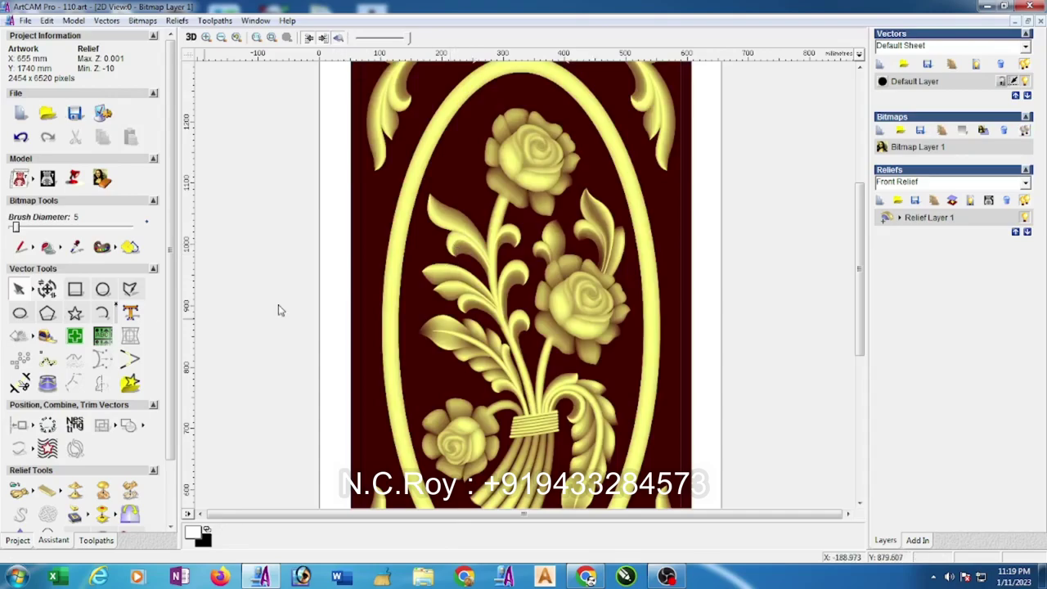
pyautogui.scroll(-3, 162, 334)
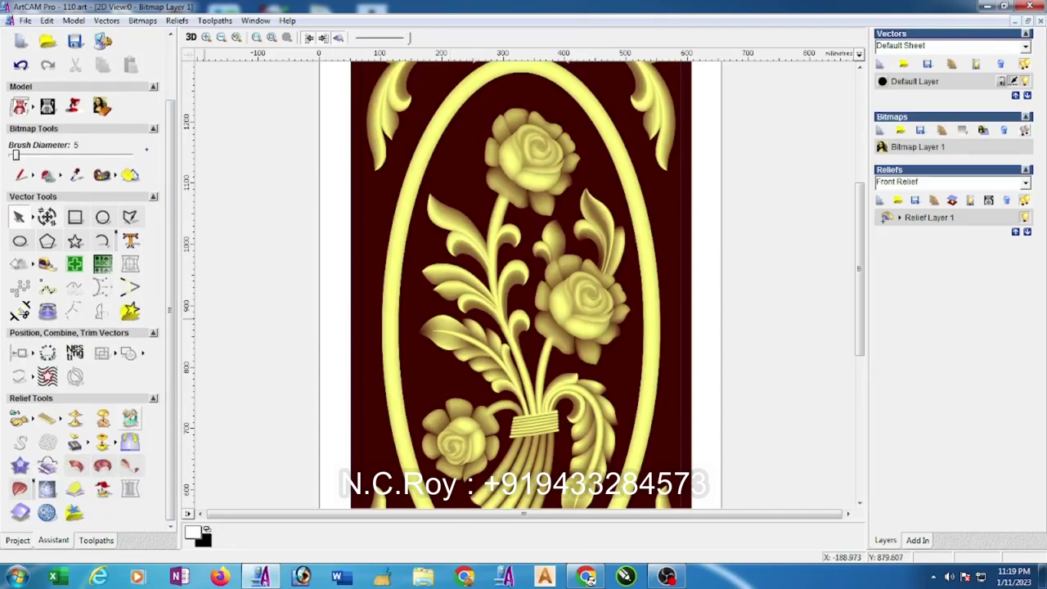
pyautogui.click(131, 419)
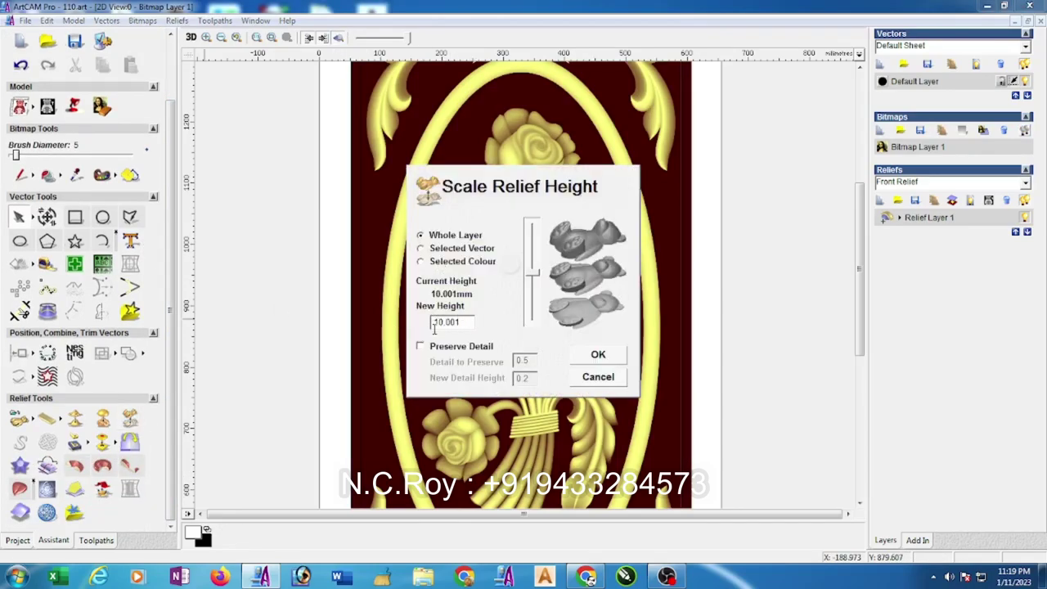
pyautogui.click(597, 377)
pyautogui.click(340, 37)
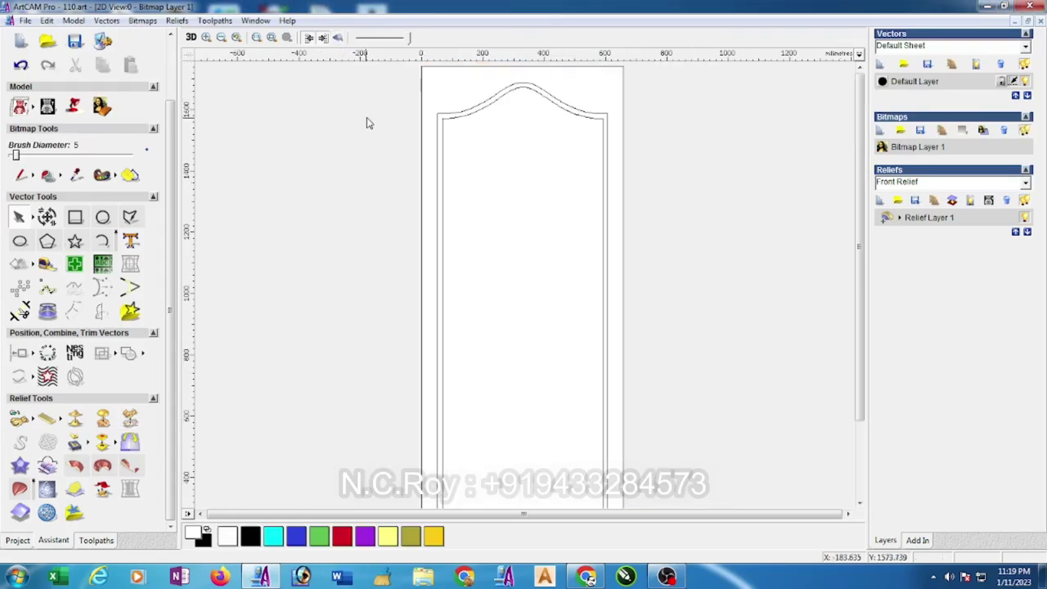
# - Draw a rectangle between the border lines and create it at 16.014 × 10 mm
pyautogui.scroll(1, 417, 218)
pyautogui.scroll(1, 343, 241)
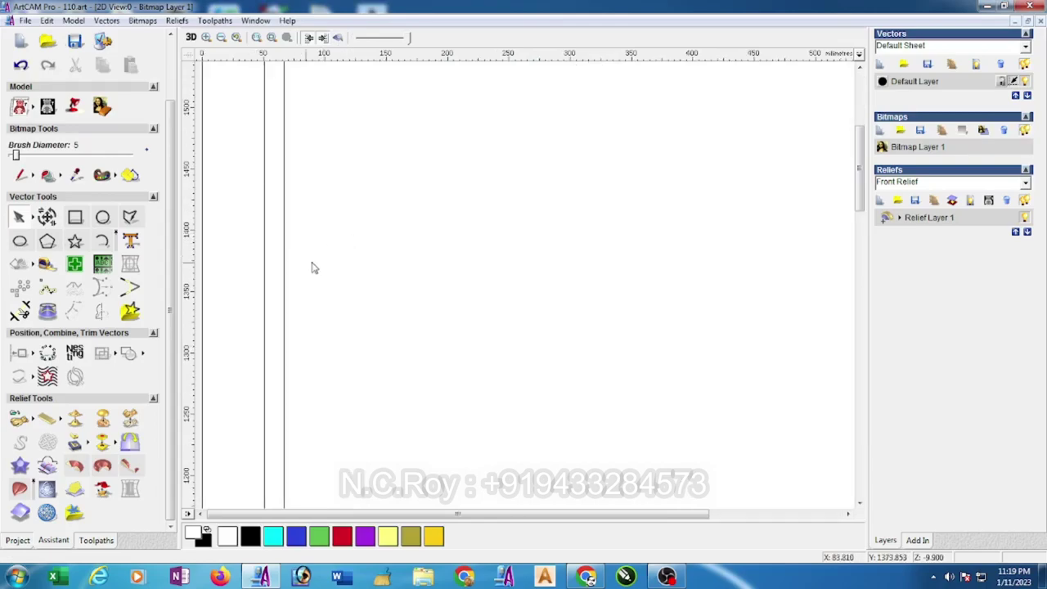
pyautogui.click(74, 216)
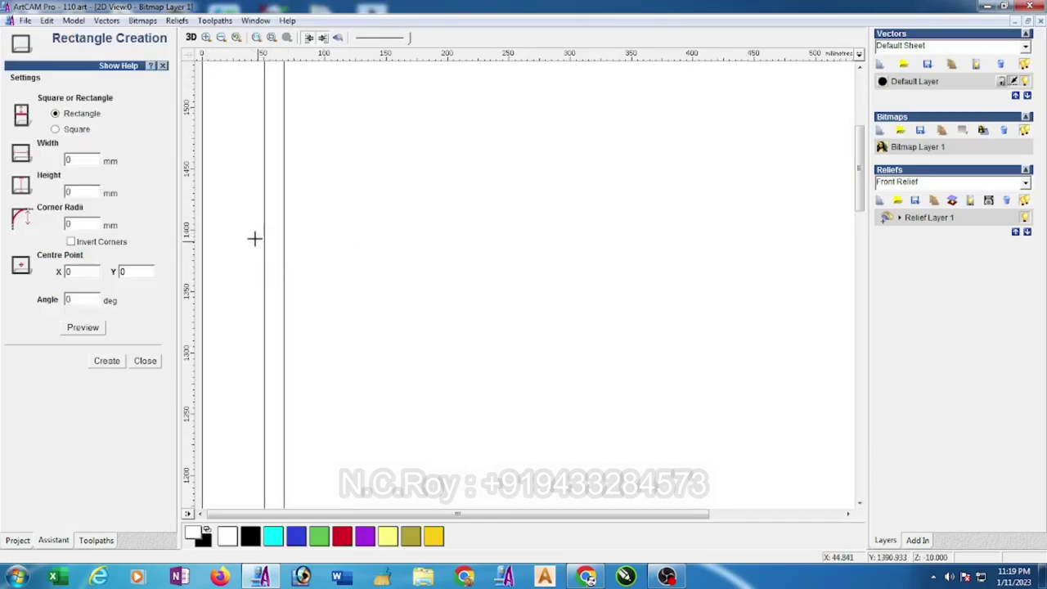
pyautogui.moveTo(263, 249); pyautogui.dragTo(283, 263)
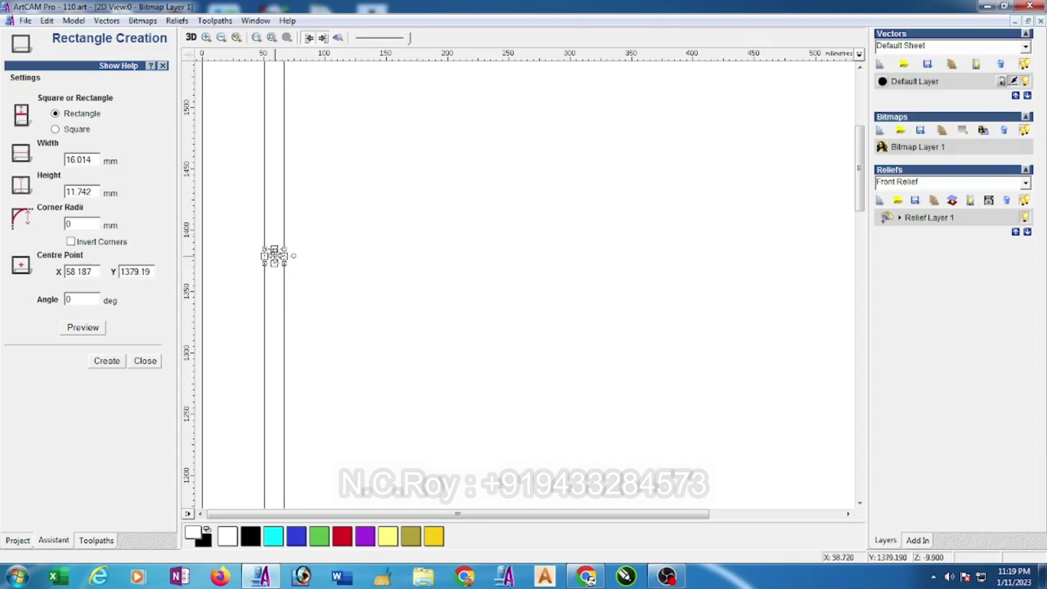
pyautogui.scroll(1, 270, 255)
pyautogui.scroll(1, 267, 255)
pyautogui.scroll(1, 483, 283)
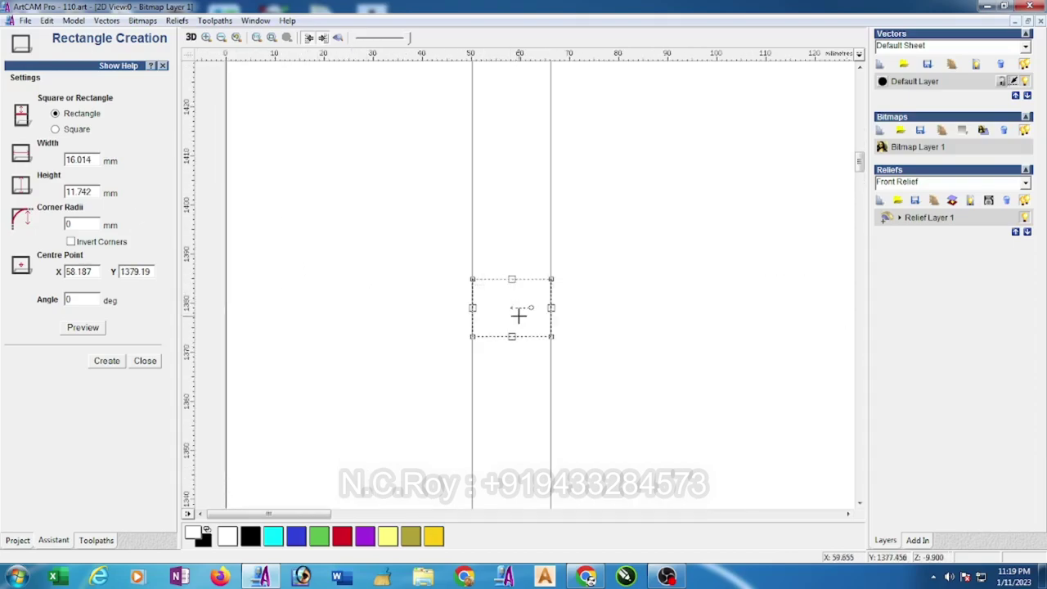
pyautogui.scroll(1, 517, 309)
pyautogui.moveTo(96, 190); pyautogui.dragTo(40, 193)
pyautogui.write('10')
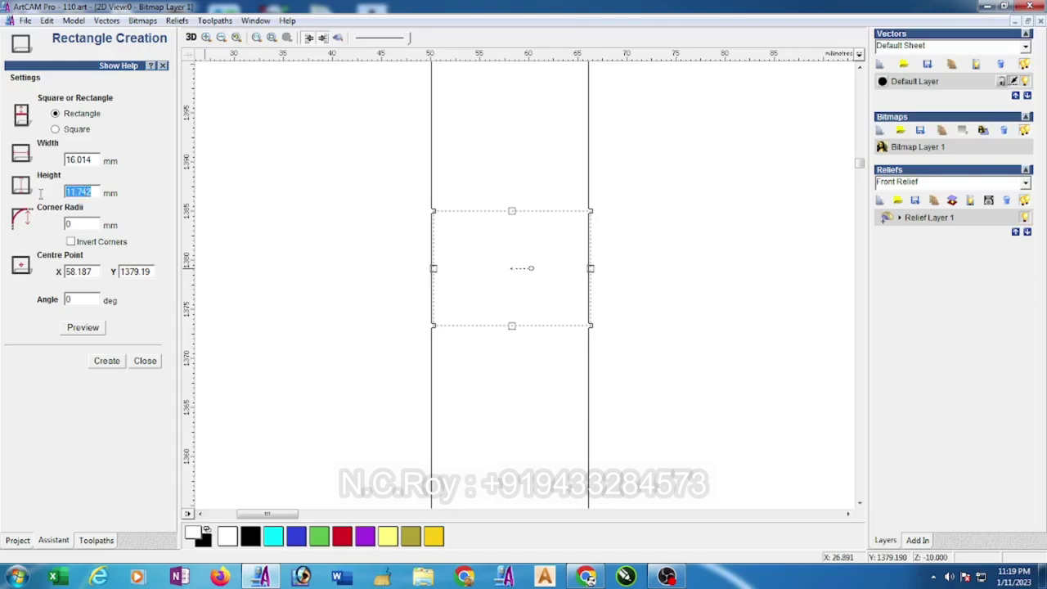
pyautogui.click(106, 361)
pyautogui.click(145, 361)
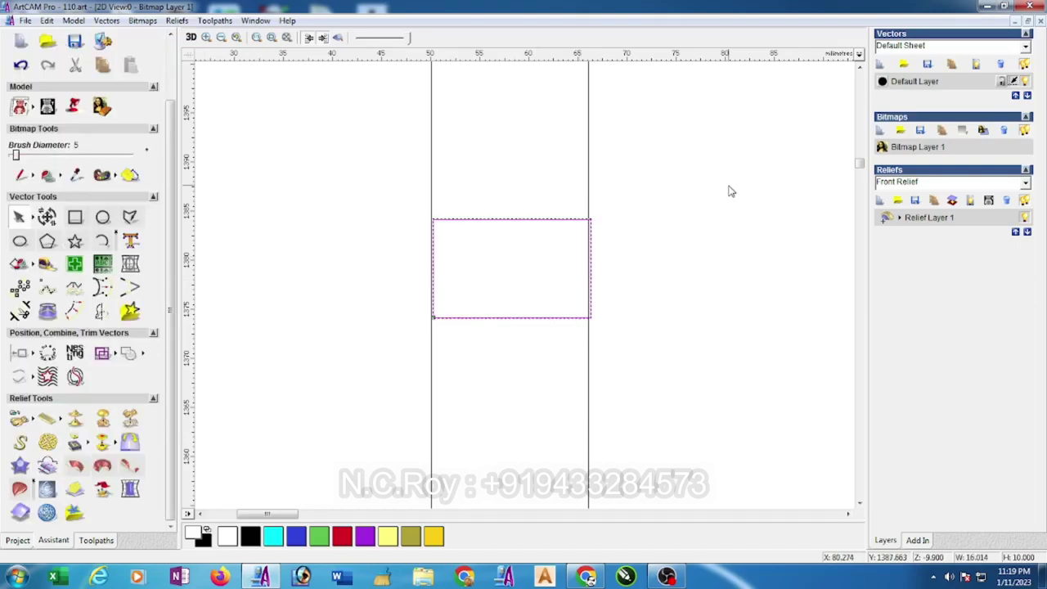
# - Align the new rectangle with the door's border strip
pyautogui.scroll(1, 502, 225)
pyautogui.click(486, 287)
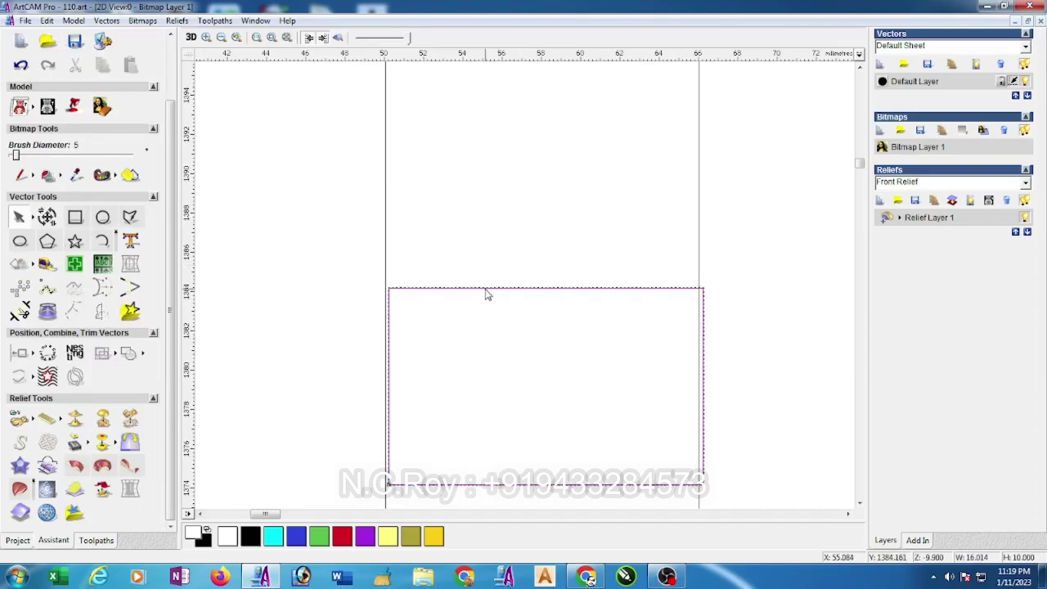
pyautogui.keyDown('shift'); pyautogui.click(385, 274); pyautogui.keyUp('shift')
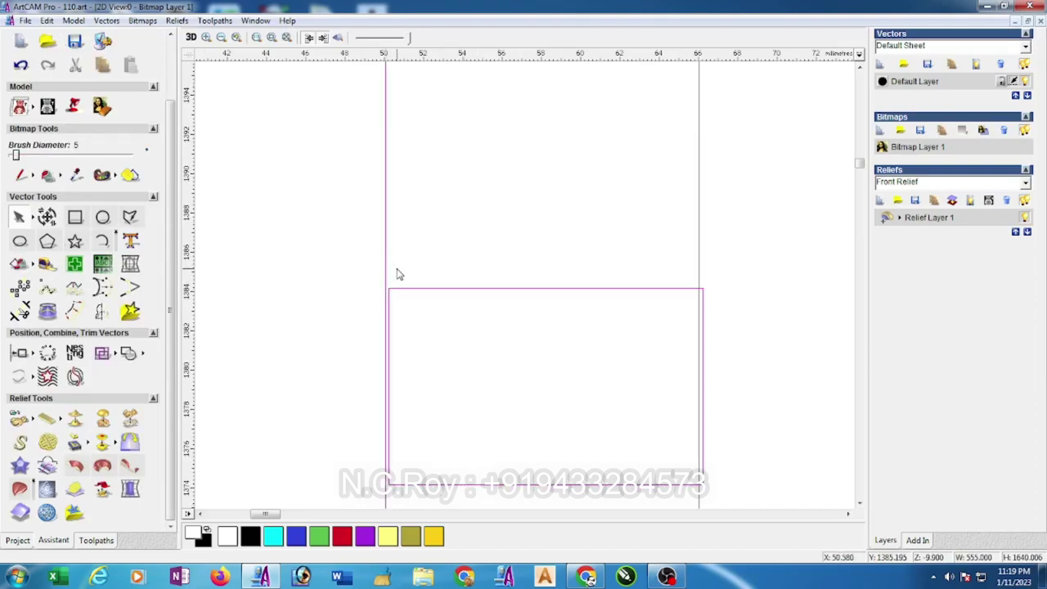
pyautogui.click(32, 355)
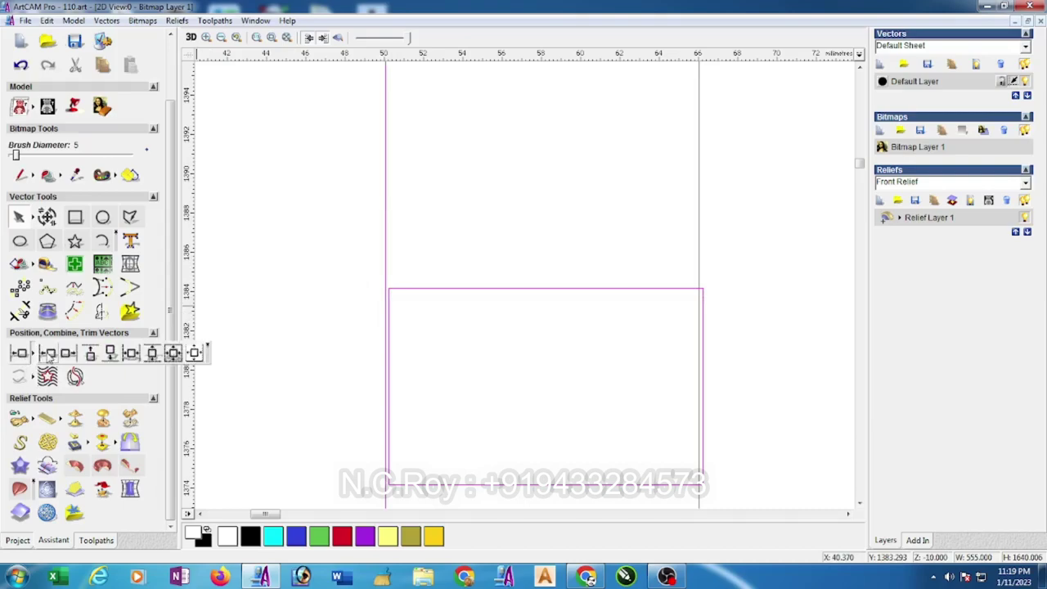
pyautogui.click(48, 355)
pyautogui.click(343, 278)
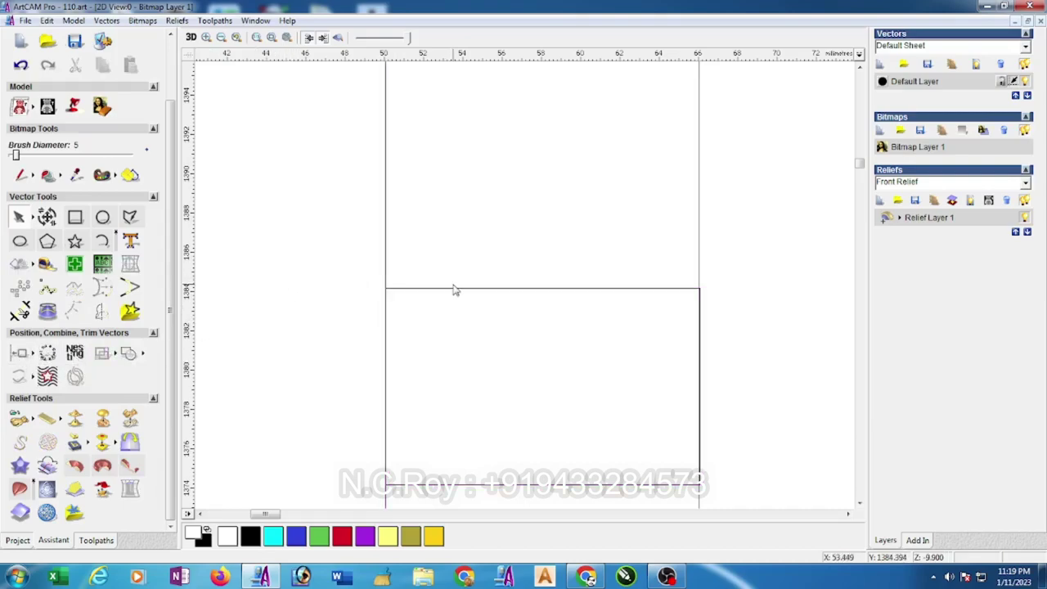
# - Delete the rectangle's unwanted edges, leaving one crossbar line across the strip
pyautogui.scroll(-2, 456, 290)
pyautogui.click(36, 221)
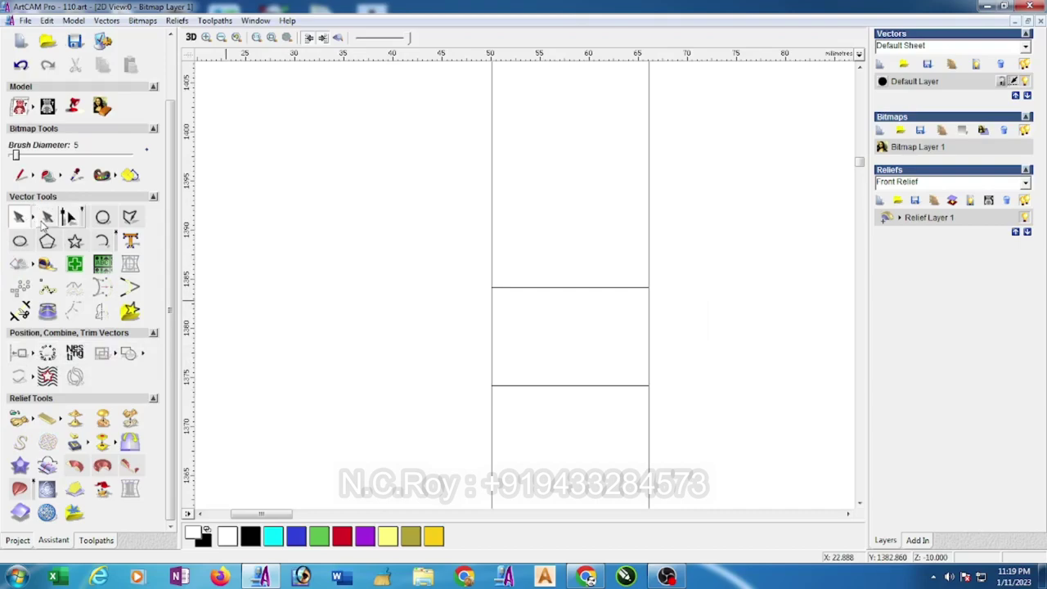
pyautogui.click(68, 214)
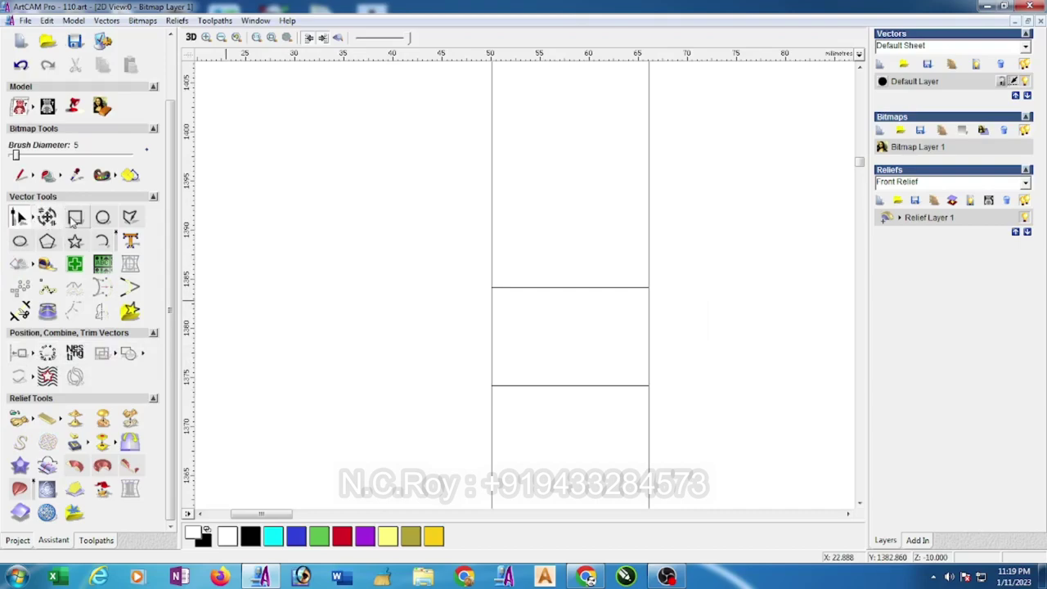
pyautogui.click(539, 389)
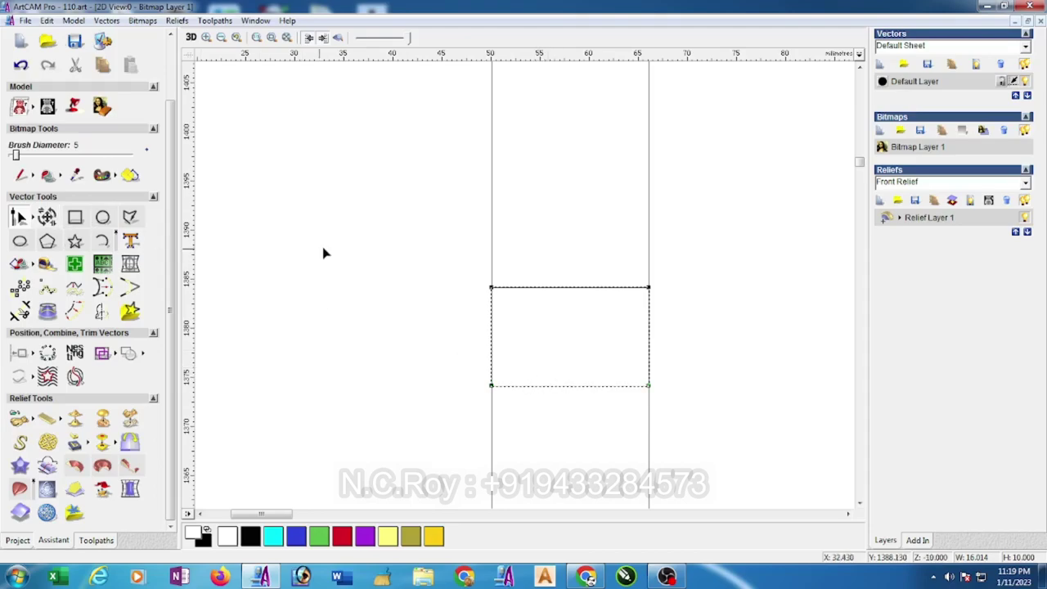
pyautogui.press('n')
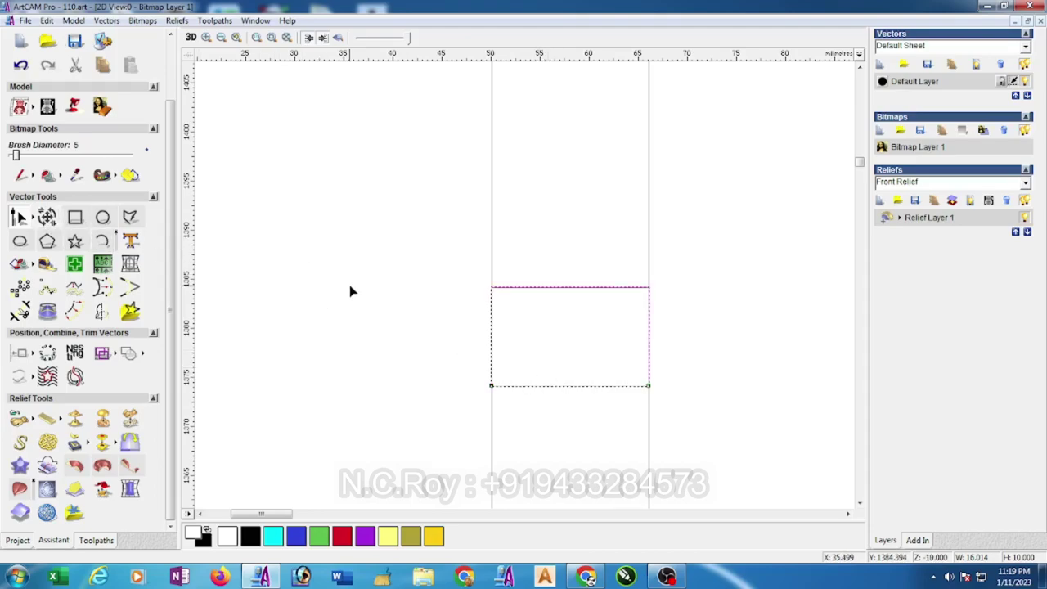
pyautogui.press('Delete')
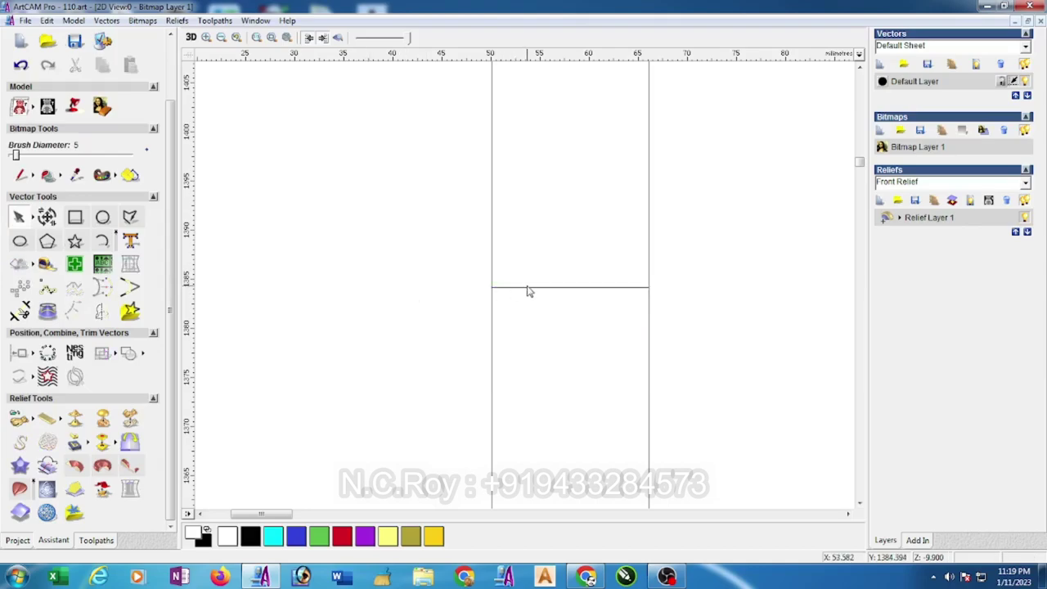
# - Move the rectangle piece left of the border strip and convert its side into a curve
pyautogui.click(528, 287)
pyautogui.moveTo(537, 288)
pyautogui.mouseDown()
pyautogui.moveTo(337, 224)
pyautogui.moveTo(344, 357)
pyautogui.mouseUp()
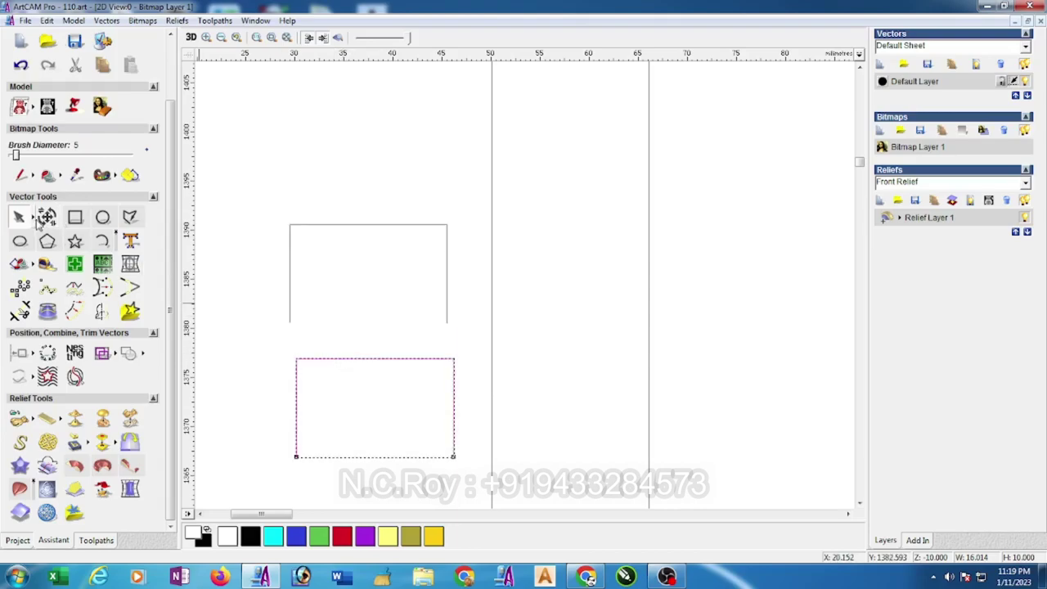
pyautogui.press('n')
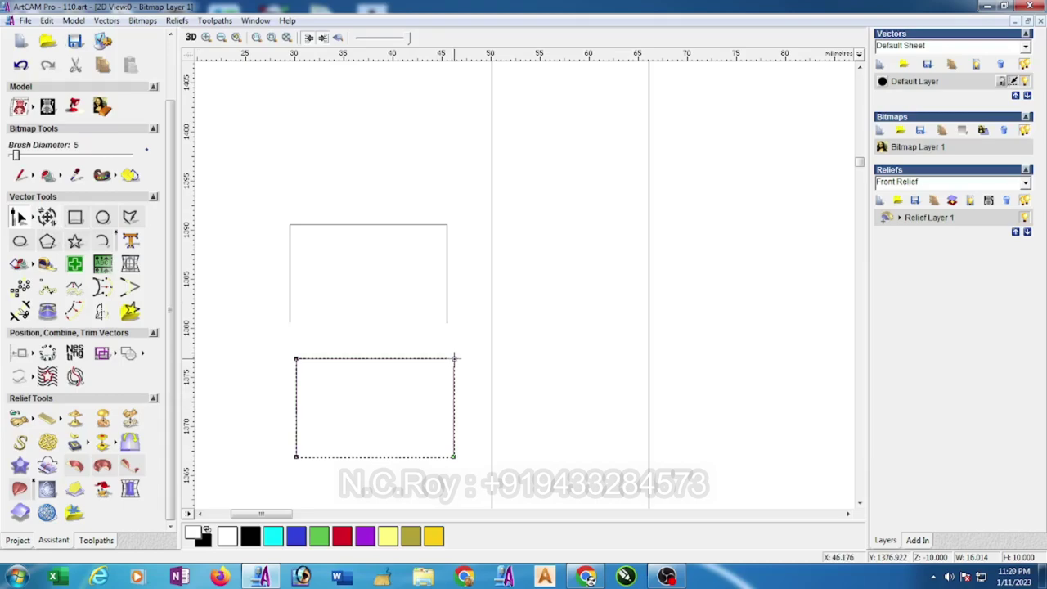
pyautogui.moveTo(454, 357); pyautogui.dragTo(475, 381)
# - Nudge the curve's upper control point right to round the arc into a smooth corner
pyautogui.click(349, 358)
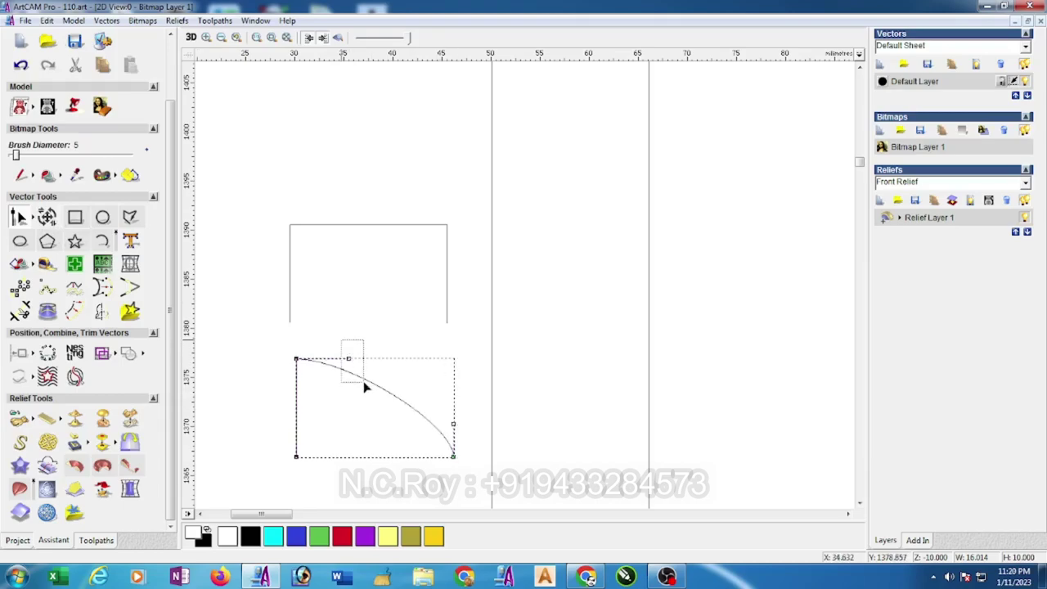
pyautogui.press('Right')
pyautogui.press('Right')
pyautogui.press('Right')
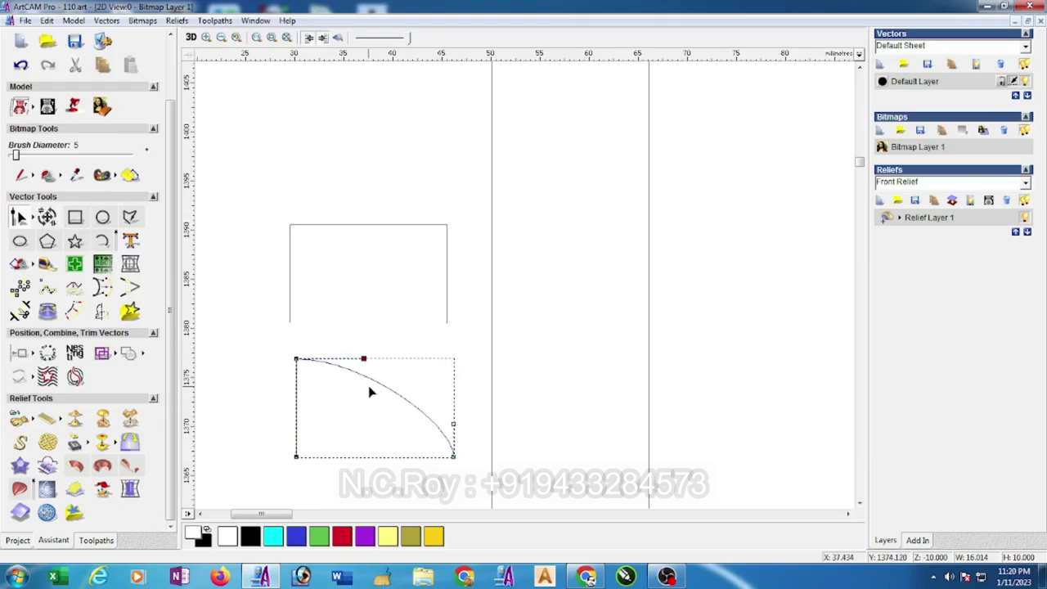
pyautogui.press('Right')
pyautogui.press('Right')
pyautogui.press('Right')
pyautogui.press('Right')
pyautogui.press('Right')
pyautogui.press('Right')
pyautogui.press('Right')
pyautogui.press('Right')
pyautogui.press('Right')
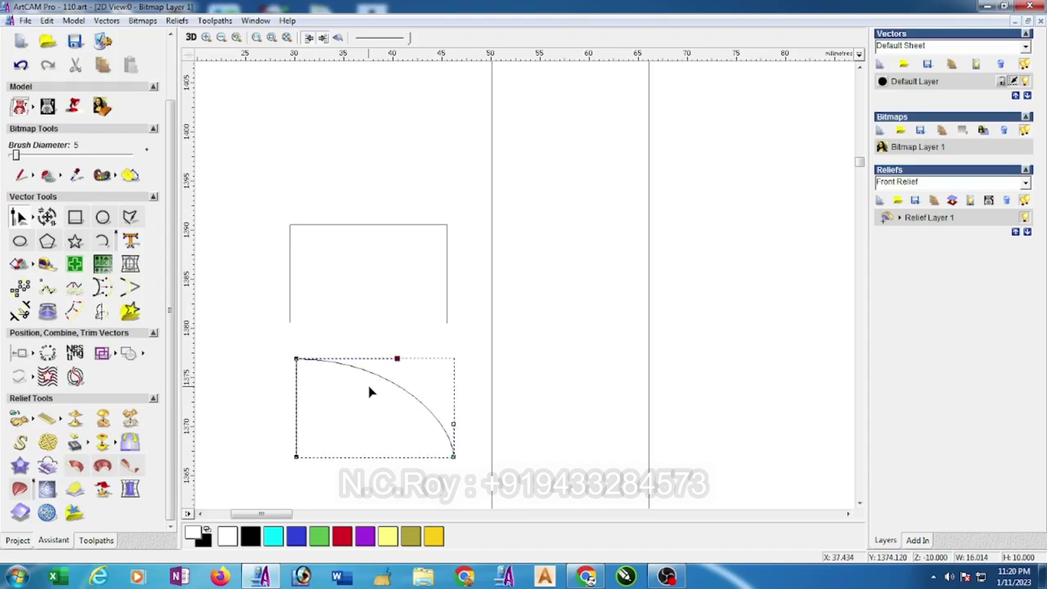
pyautogui.click(392, 314)
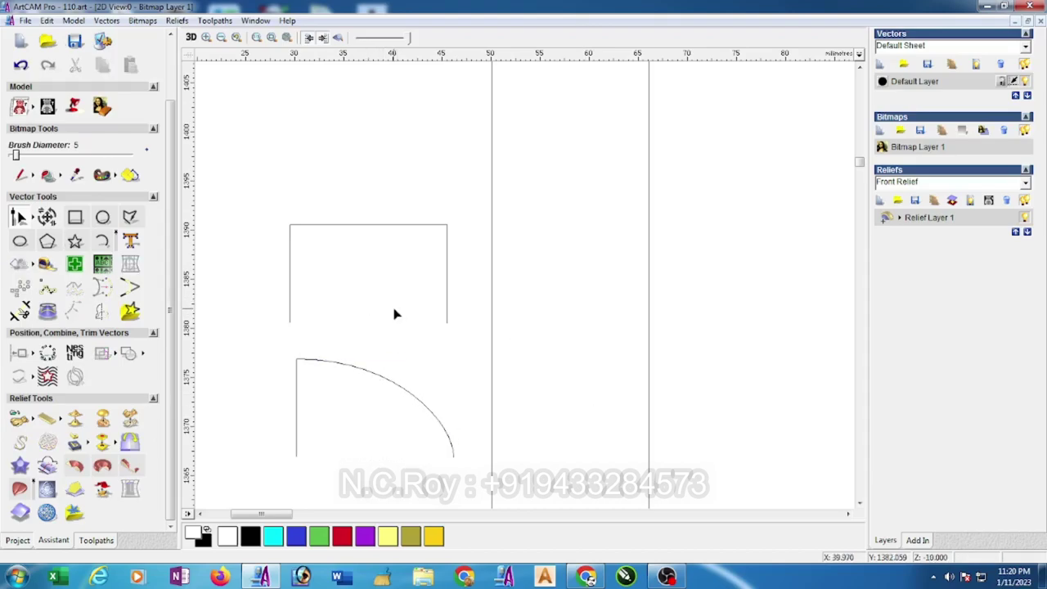
pyautogui.scroll(-5, 402, 307)
pyautogui.scroll(-2, 402, 310)
pyautogui.scroll(-1, 453, 297)
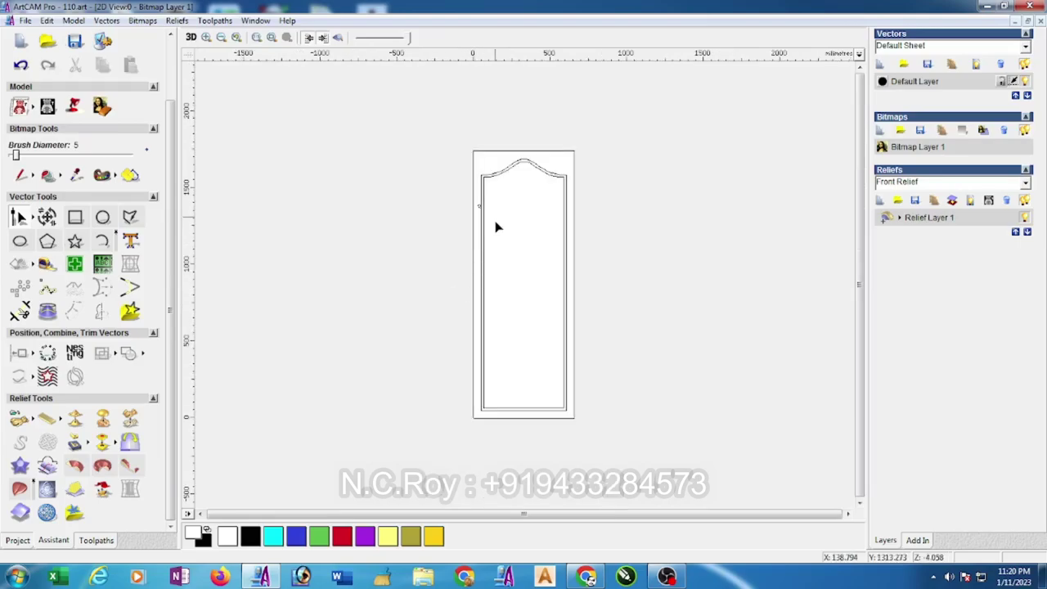
pyautogui.scroll(1, 496, 227)
pyautogui.scroll(1, 462, 110)
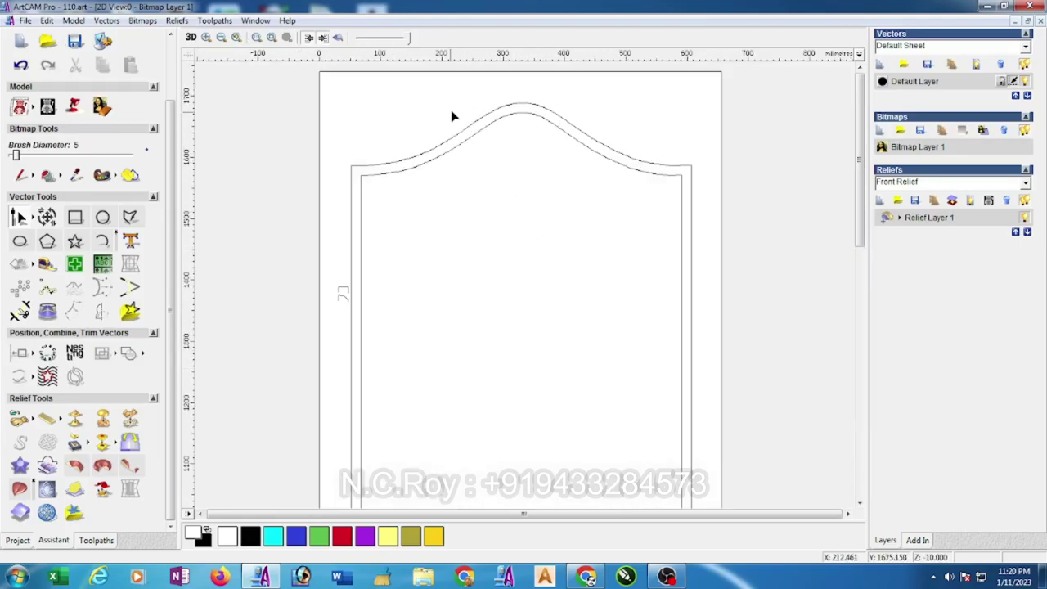
pyautogui.doubleClick(366, 170)
pyautogui.scroll(1, 364, 164)
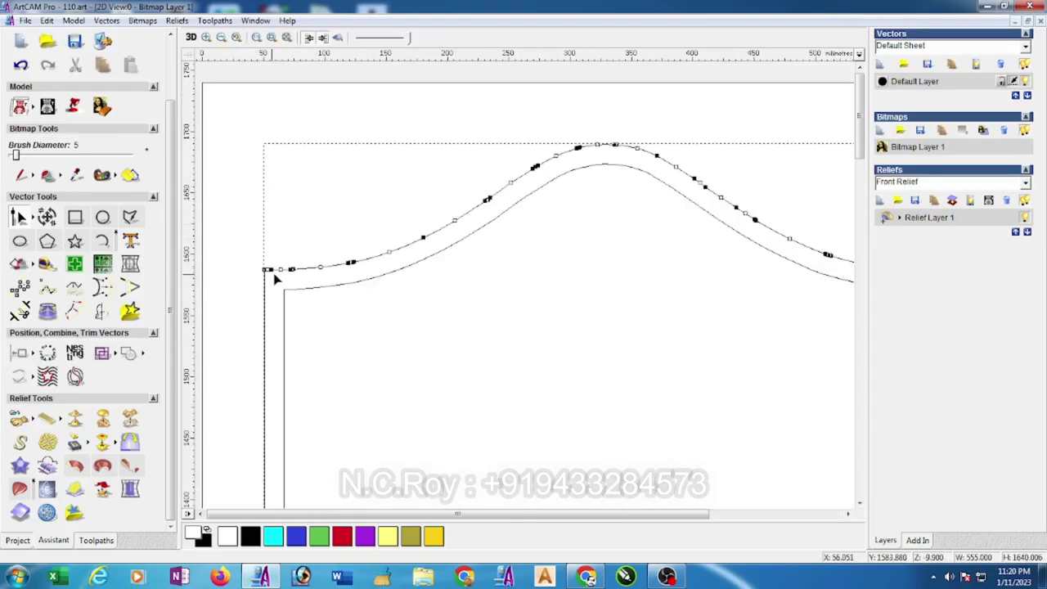
pyautogui.scroll(-1, 724, 263)
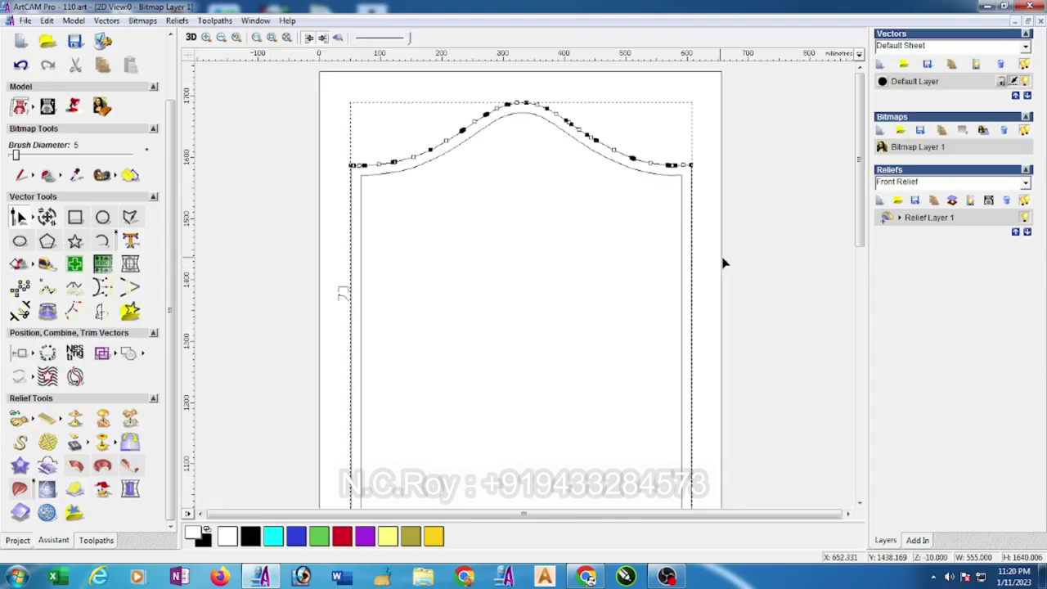
pyautogui.scroll(1, 711, 174)
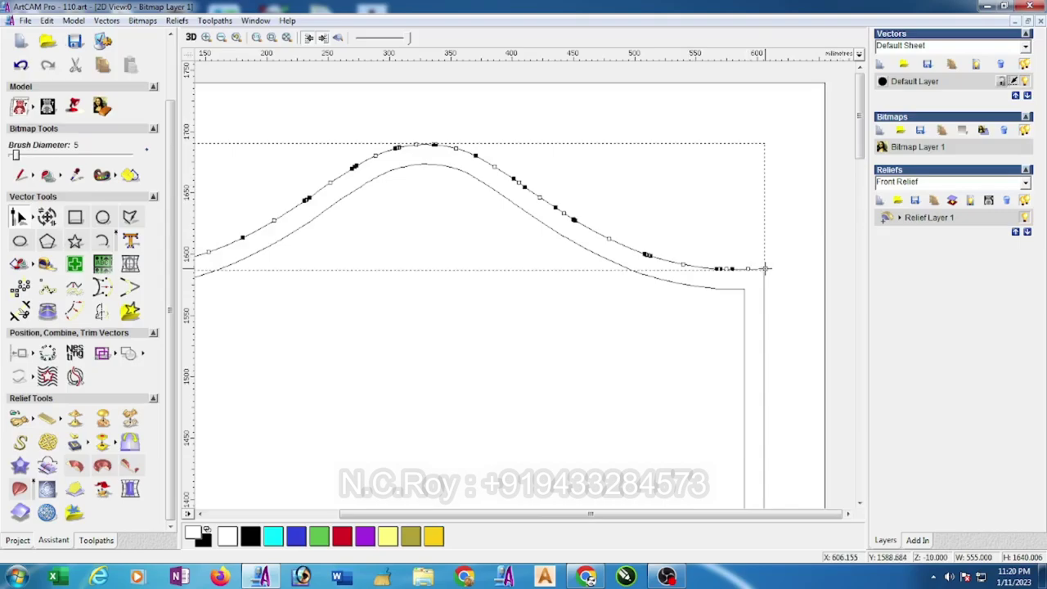
pyautogui.scroll(-3, 768, 295)
pyautogui.scroll(2, 547, 421)
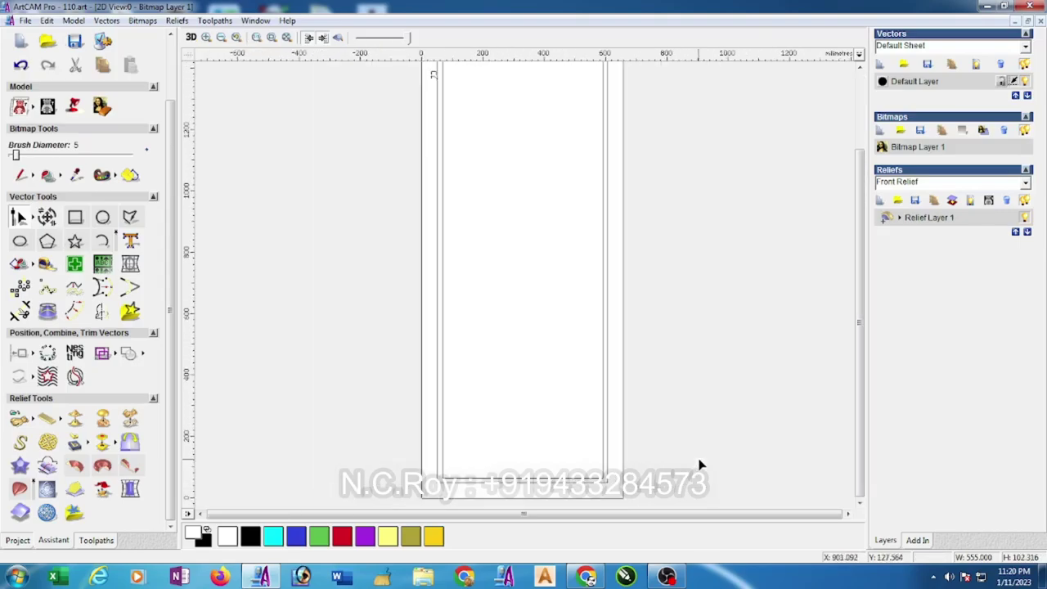
# - Shrink the outer rectangle inward so it matches the inner border
pyautogui.click(689, 458)
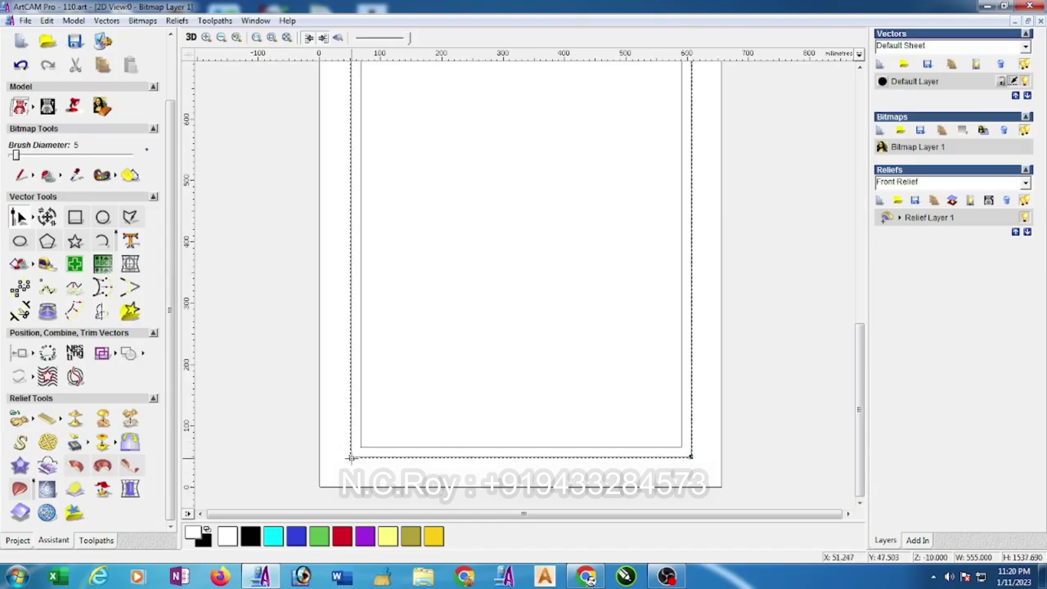
pyautogui.moveTo(350, 458); pyautogui.dragTo(358, 448)
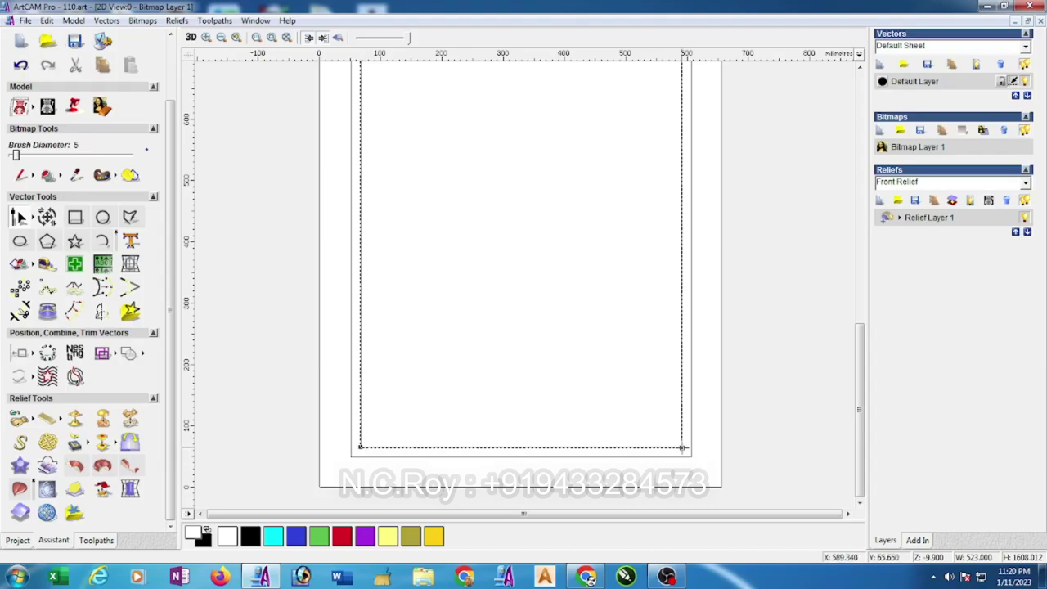
pyautogui.scroll(-3, 572, 393)
pyautogui.scroll(3, 483, 168)
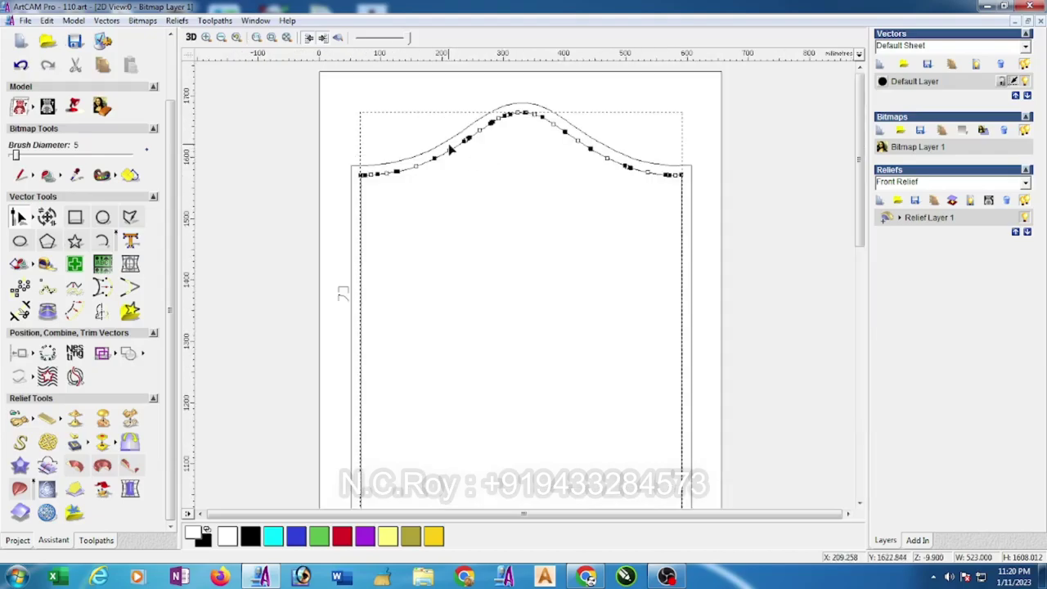
pyautogui.scroll(2, 360, 172)
# - Clear the stray arch selections and return to the object Select tool
pyautogui.press('Escape')
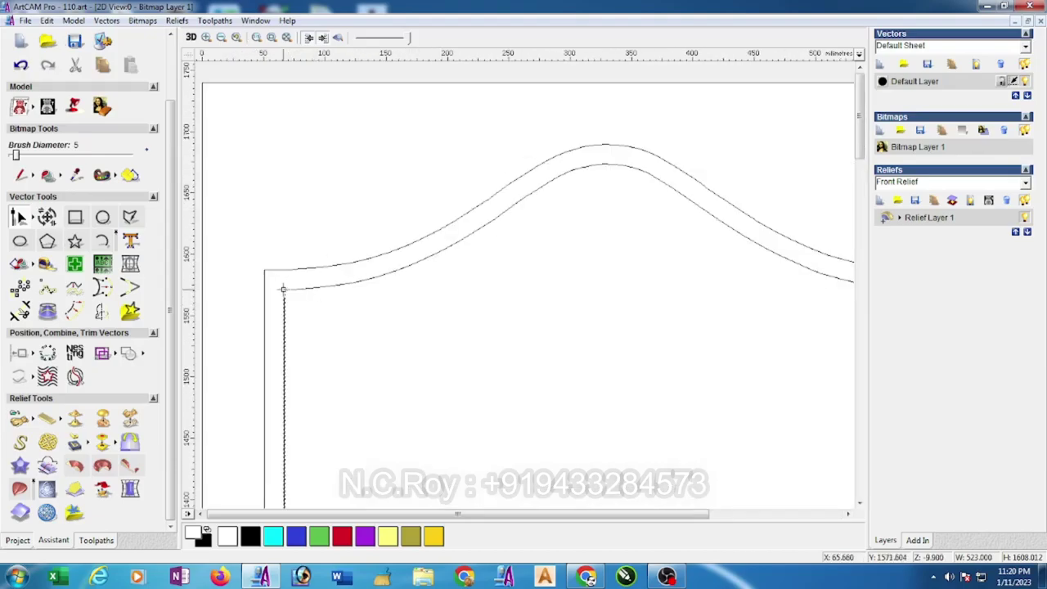
pyautogui.scroll(-2, 664, 303)
pyautogui.scroll(2, 687, 198)
pyautogui.click(733, 294)
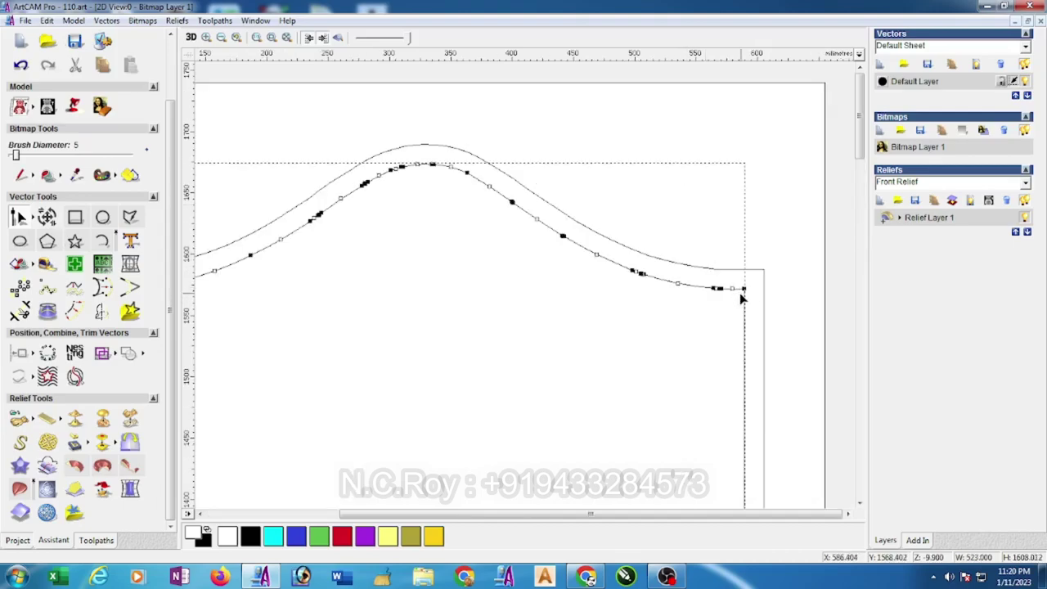
pyautogui.click(575, 325)
pyautogui.scroll(-2, 385, 281)
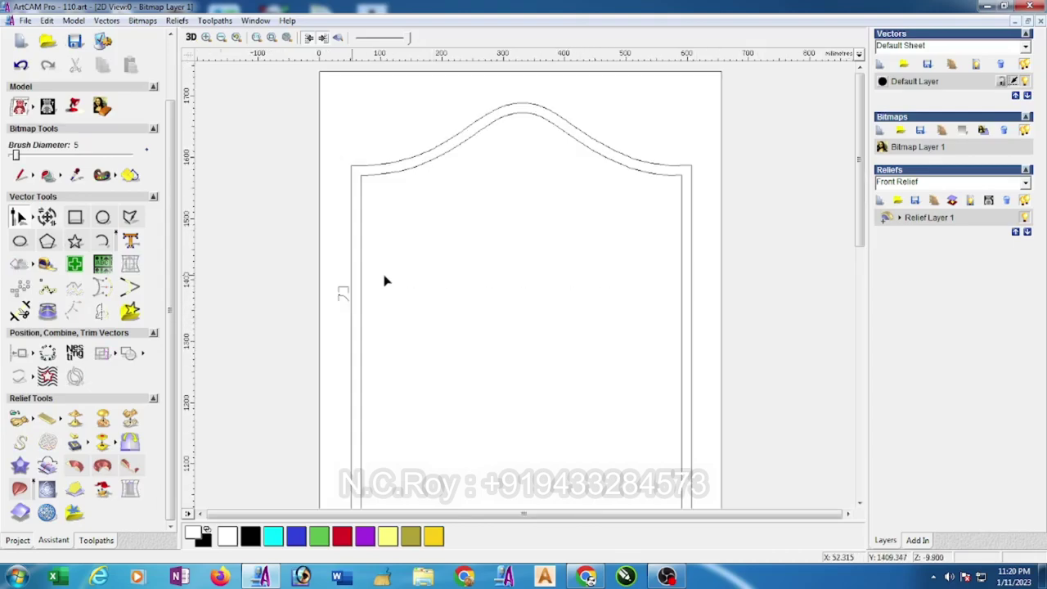
pyautogui.click(20, 218)
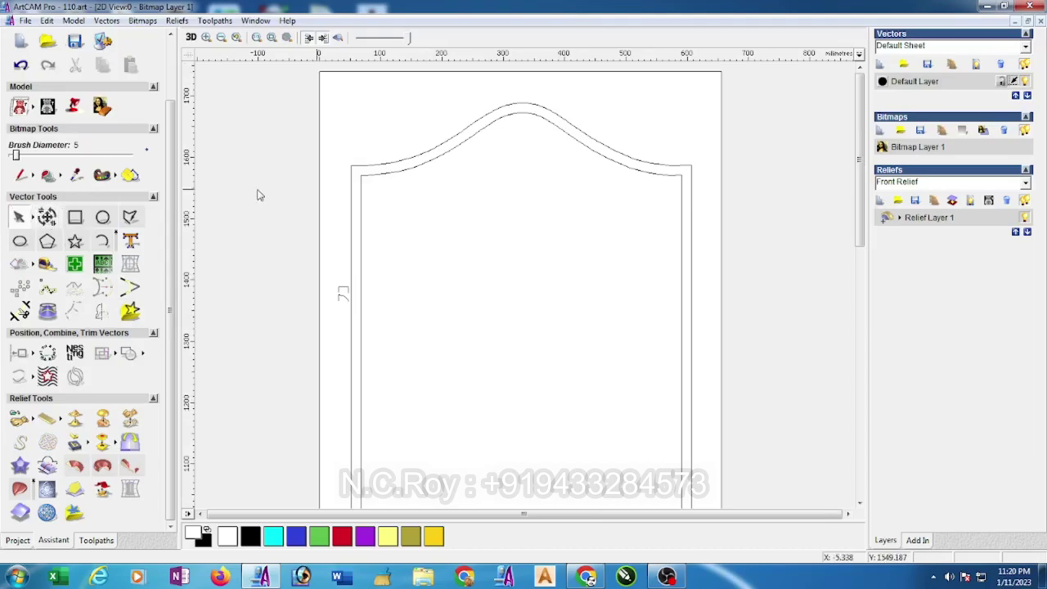
# - Select the upper and inner arch curves together, checking them against the shaded relief
pyautogui.click(382, 166)
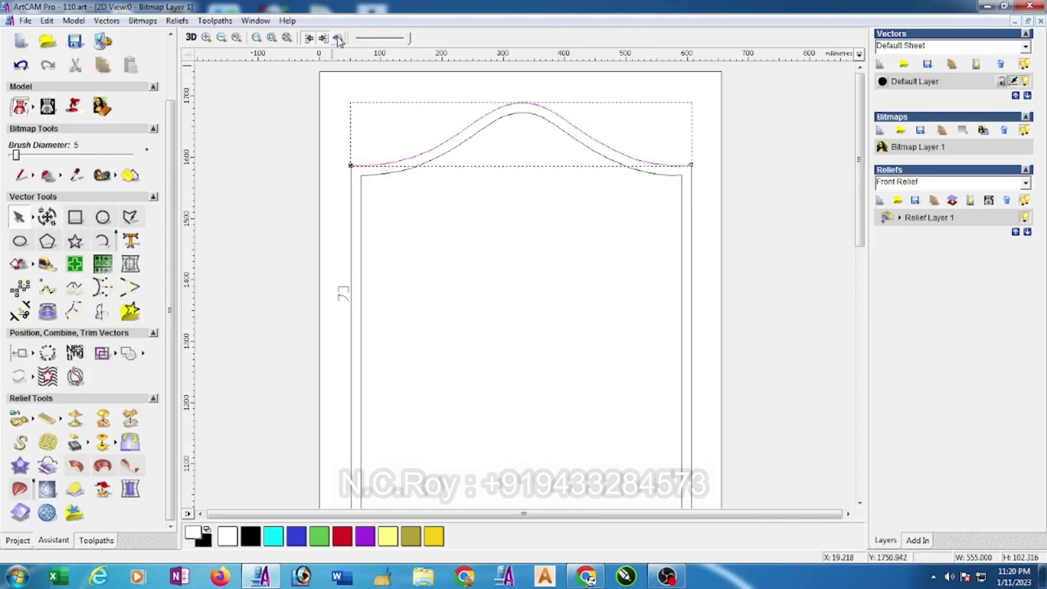
pyautogui.press('F4')
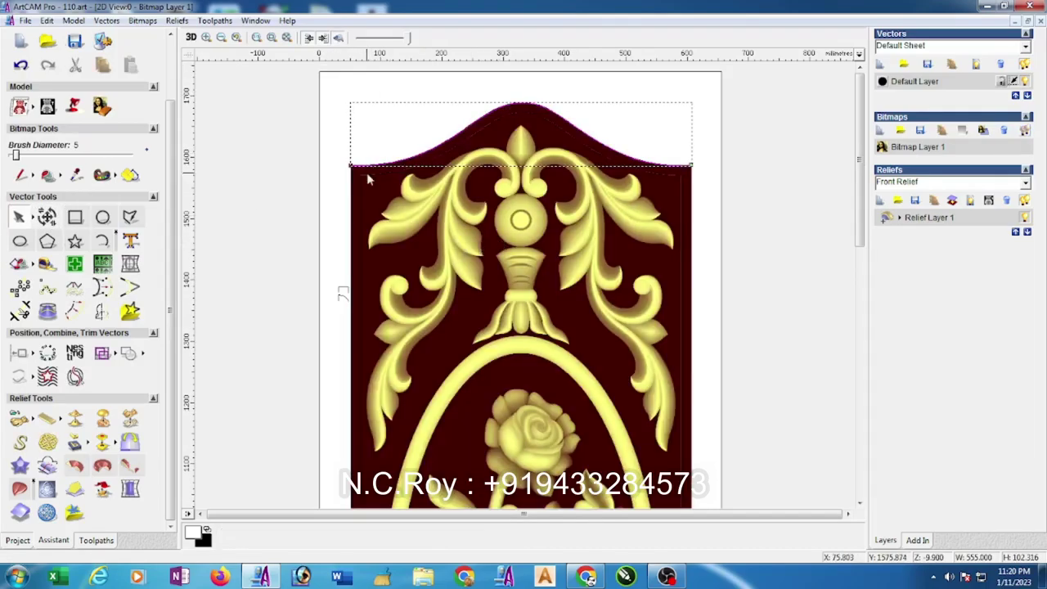
pyautogui.scroll(2, 372, 175)
pyautogui.scroll(-2, 691, 221)
pyautogui.scroll(2, 369, 187)
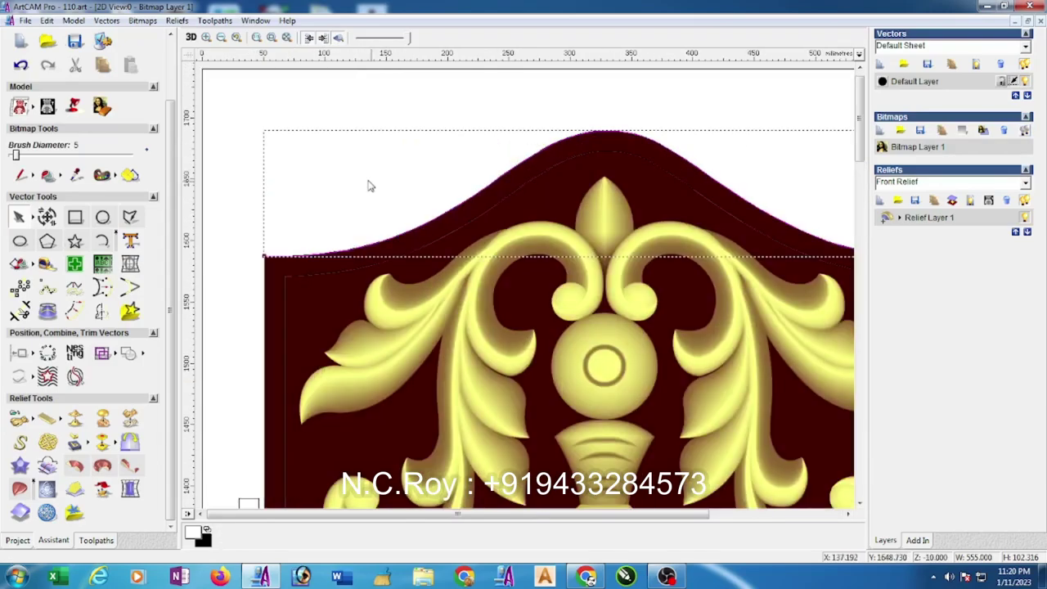
pyautogui.click(349, 270)
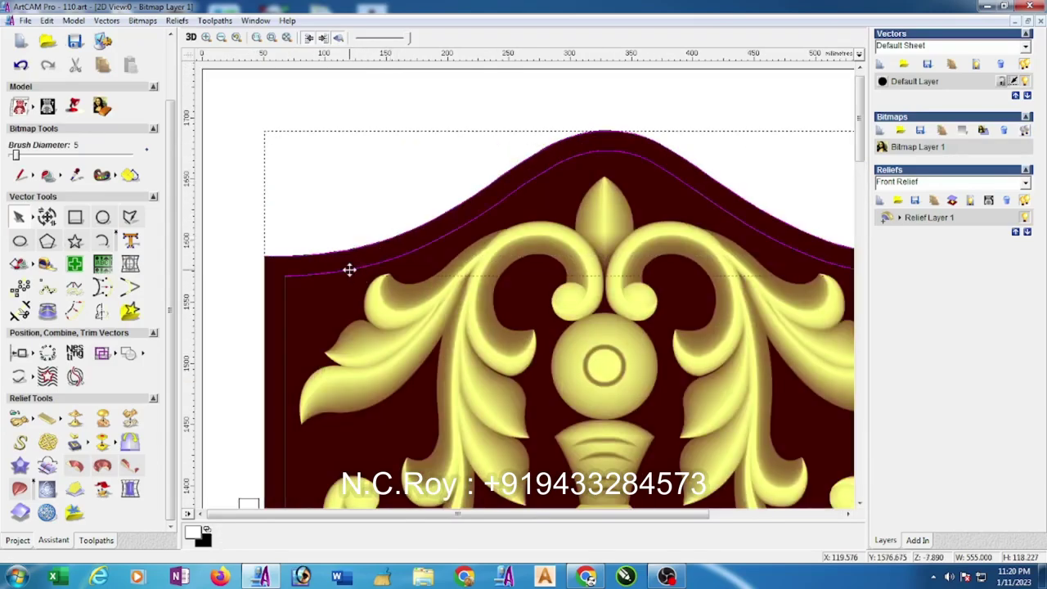
pyautogui.click(338, 38)
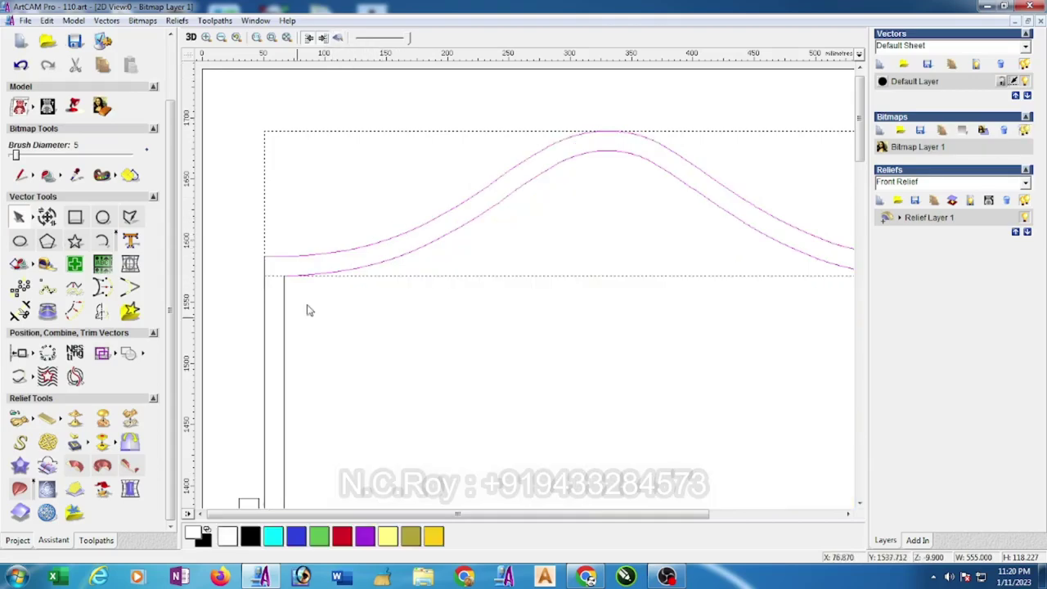
# - Start a Two Rail Sweep using the two arch curves as drive rails
pyautogui.click(19, 491)
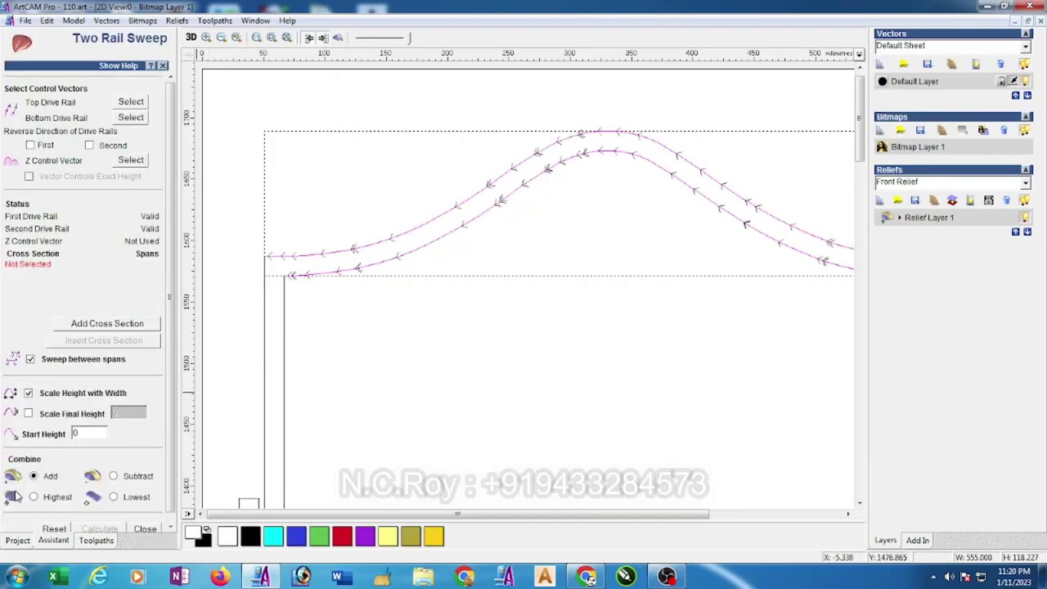
pyautogui.click(437, 355)
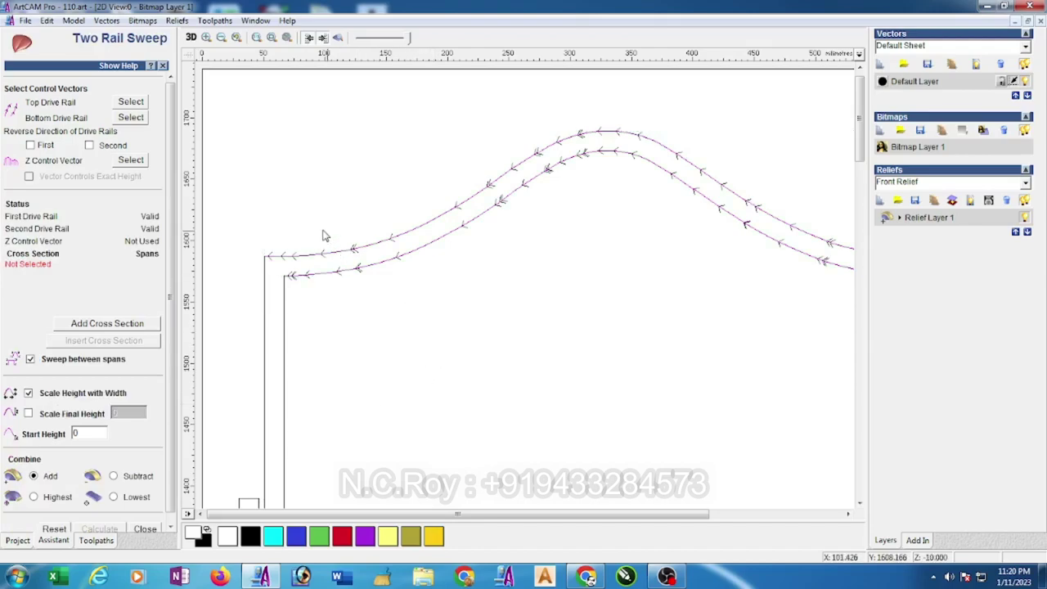
pyautogui.scroll(2, 356, 269)
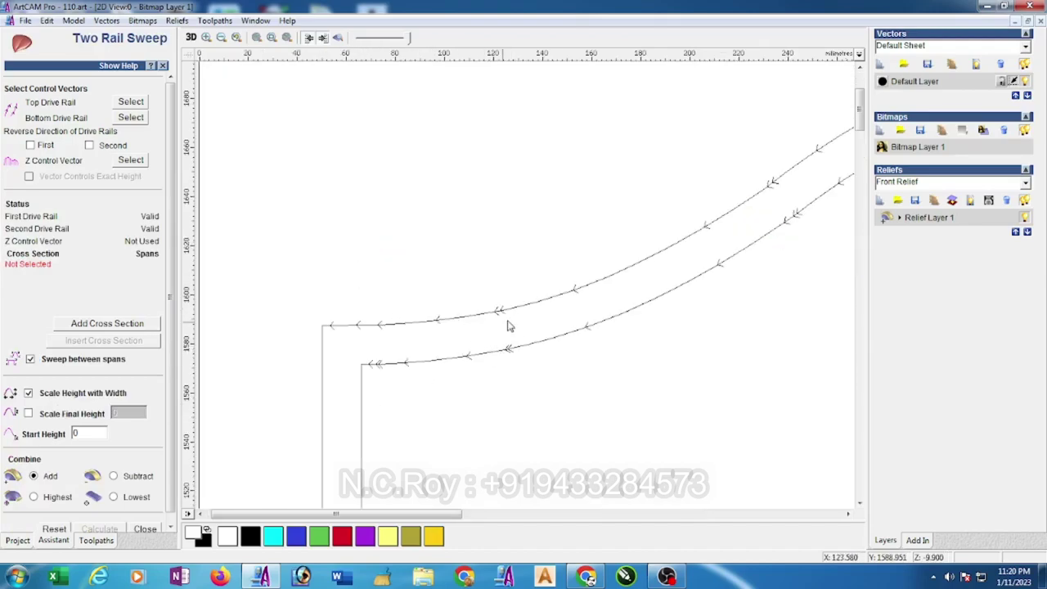
pyautogui.scroll(2, 513, 326)
pyautogui.scroll(-2, 532, 311)
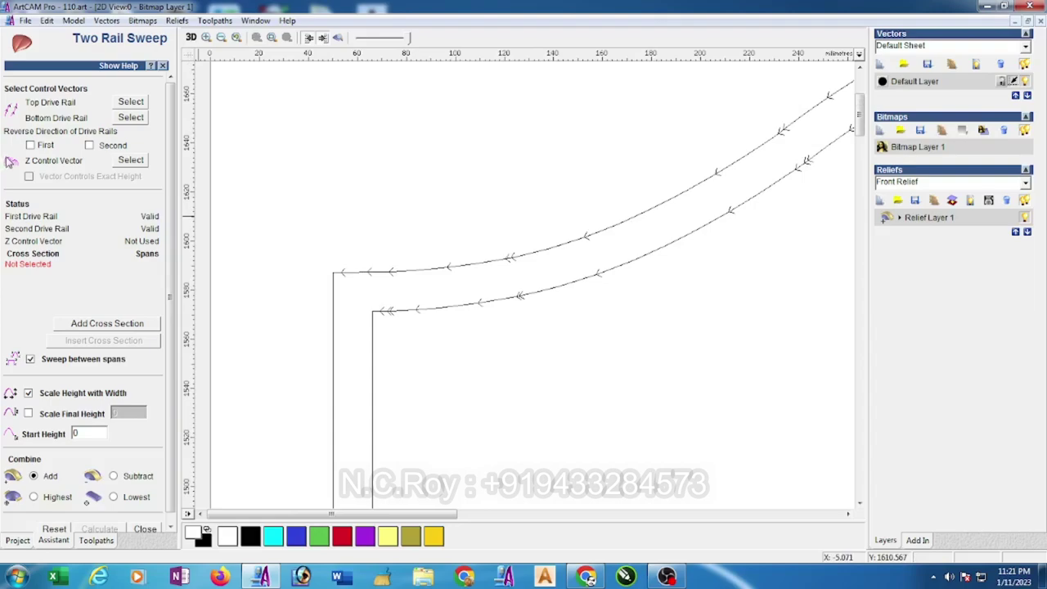
# - Leave both rails' Reverse Direction unticked so the arches run in matching directions
pyautogui.click(35, 147)
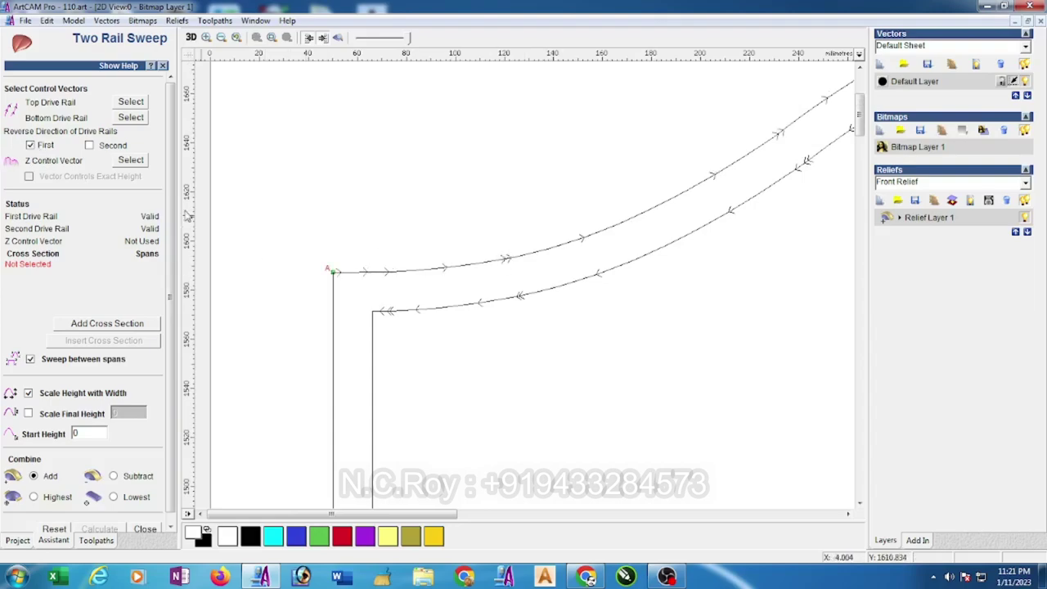
pyautogui.click(90, 146)
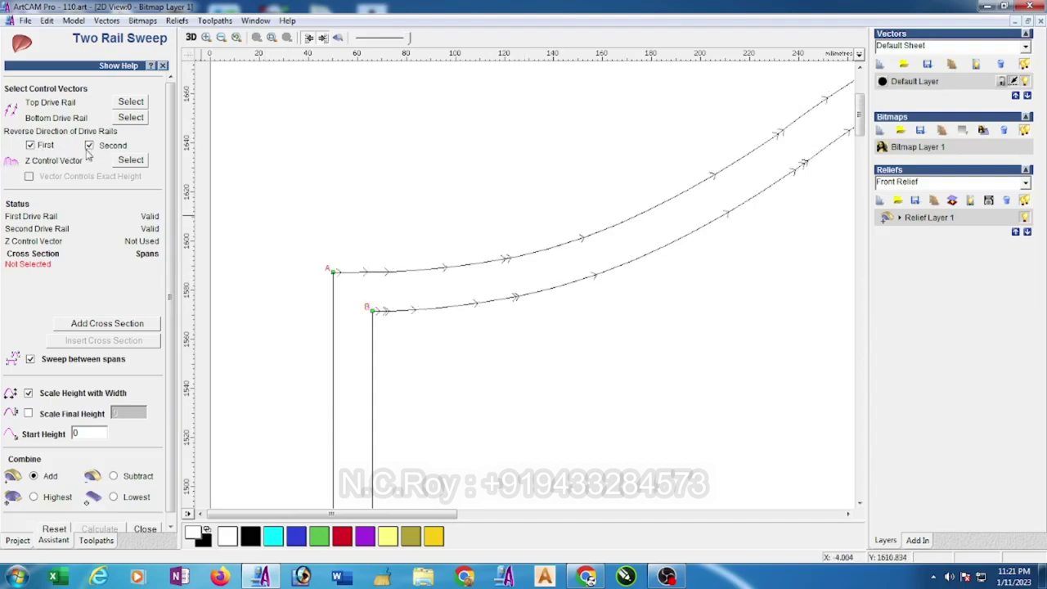
pyautogui.click(90, 146)
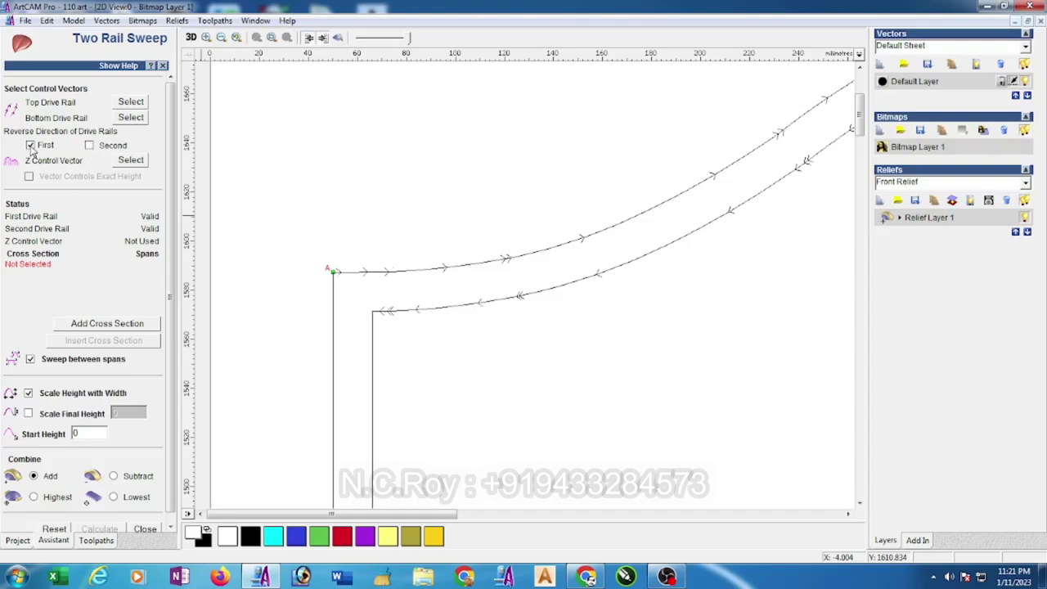
pyautogui.click(30, 145)
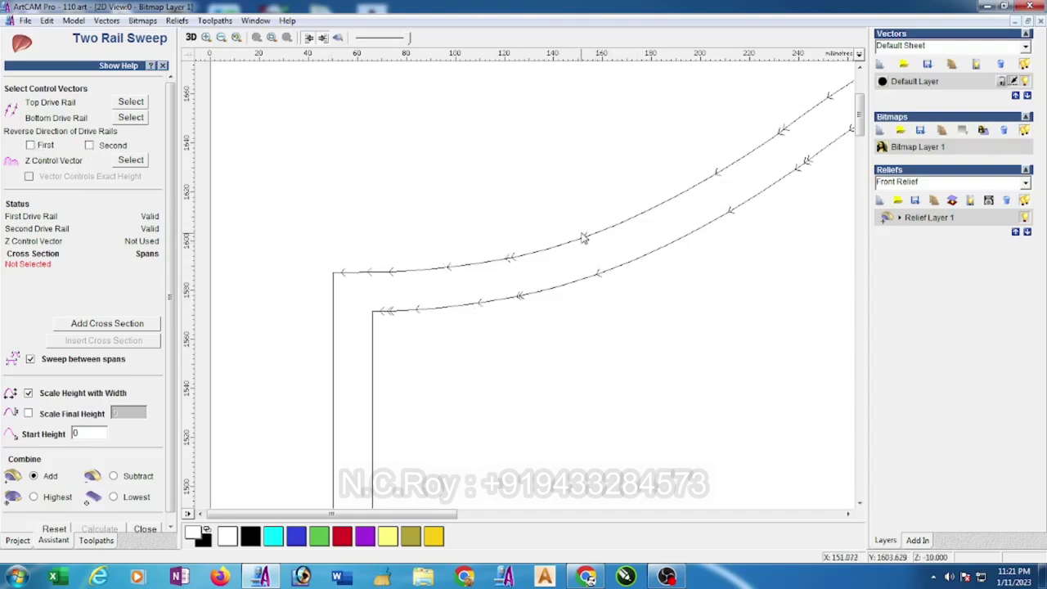
pyautogui.click(30, 146)
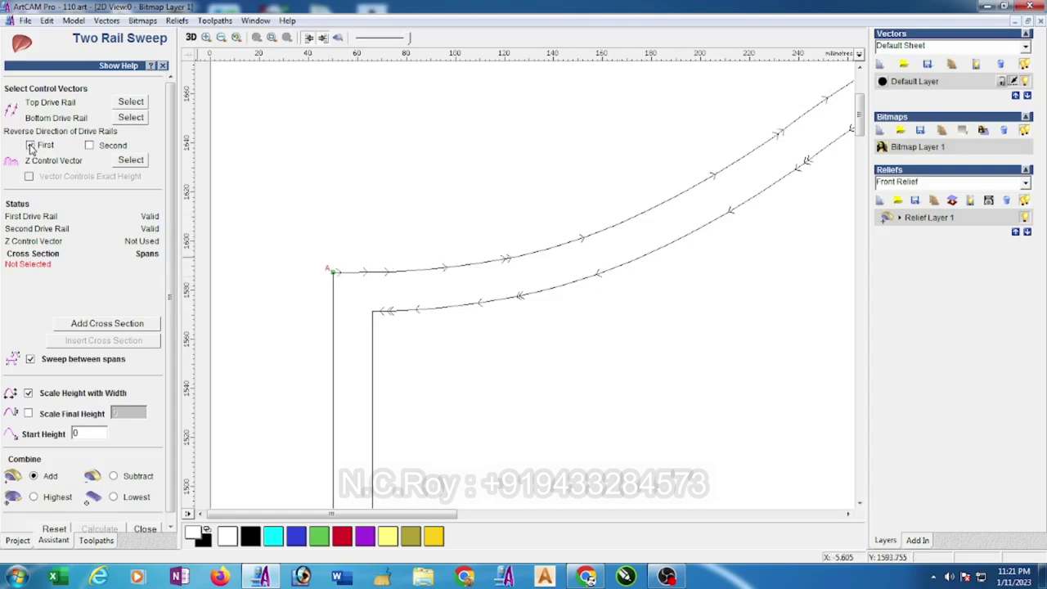
pyautogui.click(31, 145)
pyautogui.scroll(2, 458, 343)
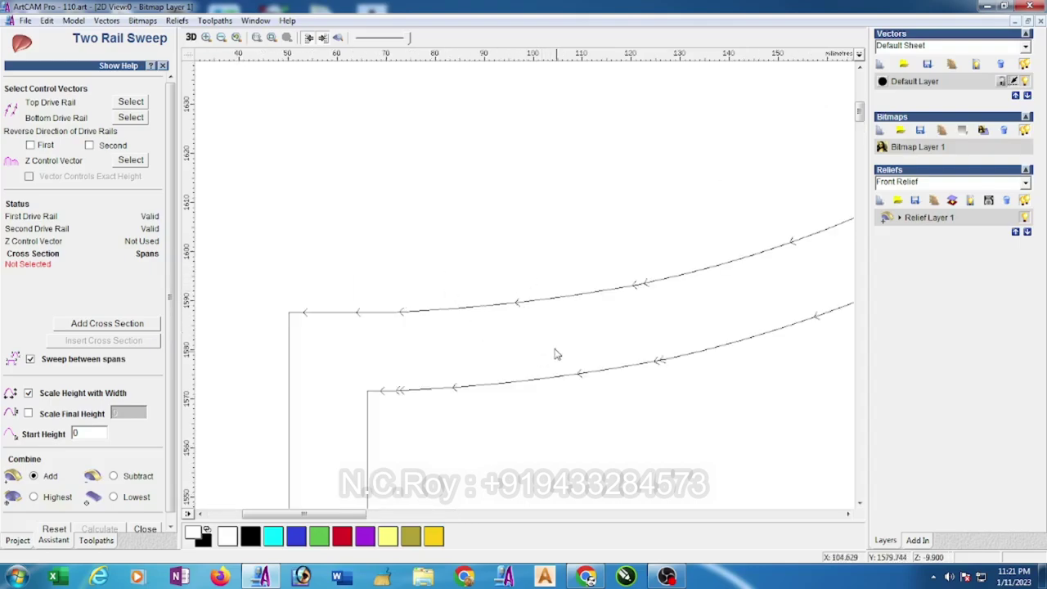
pyautogui.scroll(-2, 555, 315)
pyautogui.scroll(-4, 540, 315)
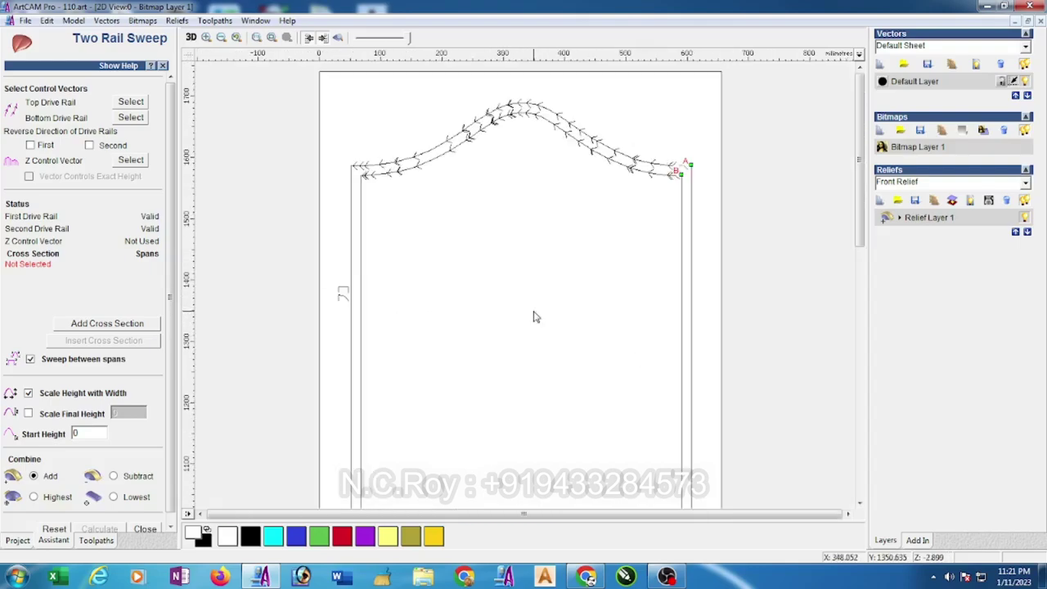
# - Add the quarter-round arc beside the left rail as the sweep's cross-section
pyautogui.click(342, 296)
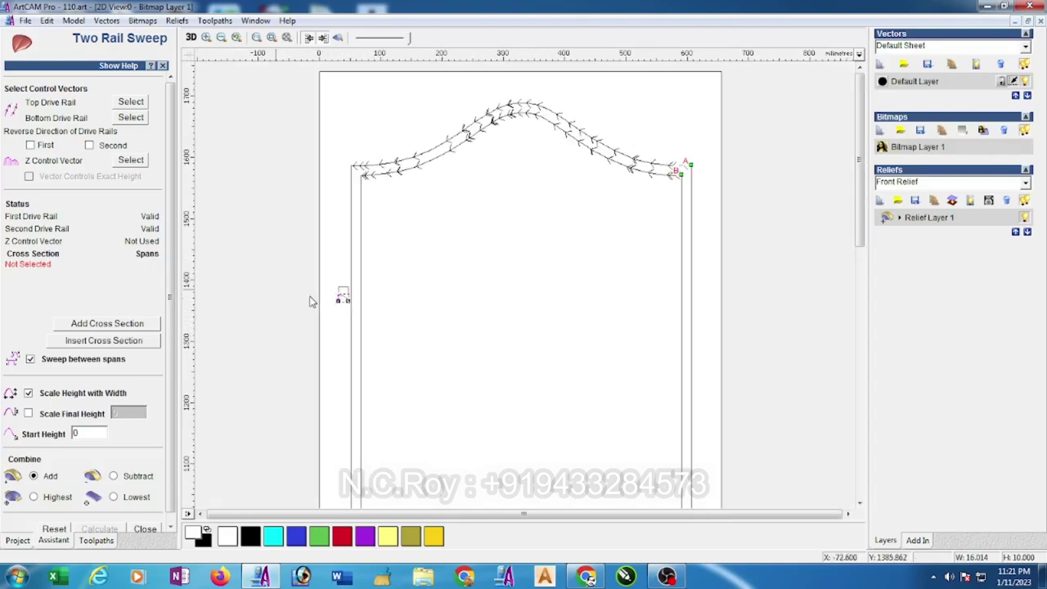
pyautogui.click(122, 324)
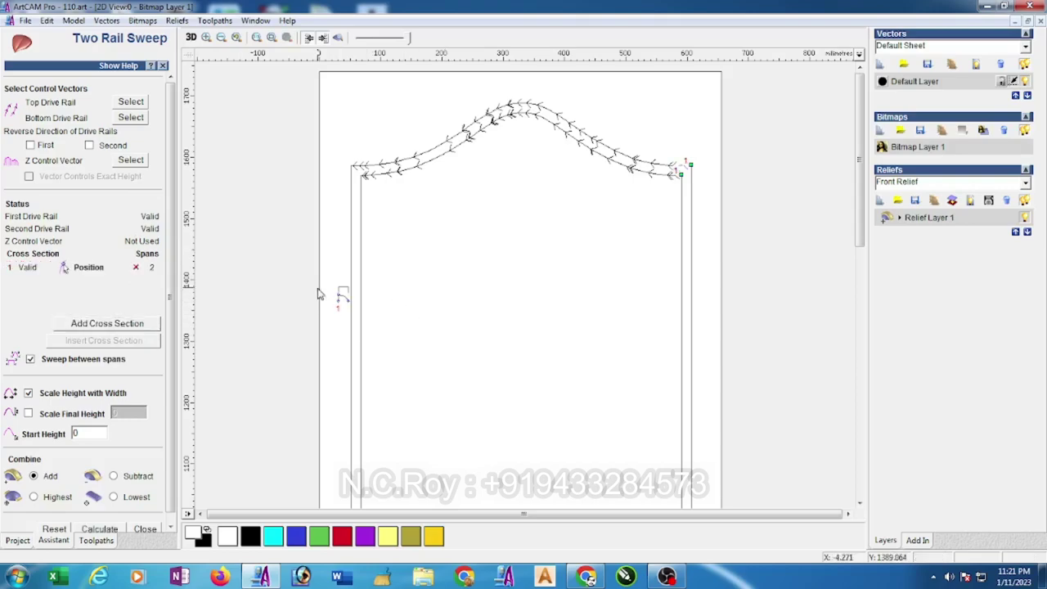
pyautogui.scroll(2, 315, 290)
pyautogui.scroll(1, 316, 289)
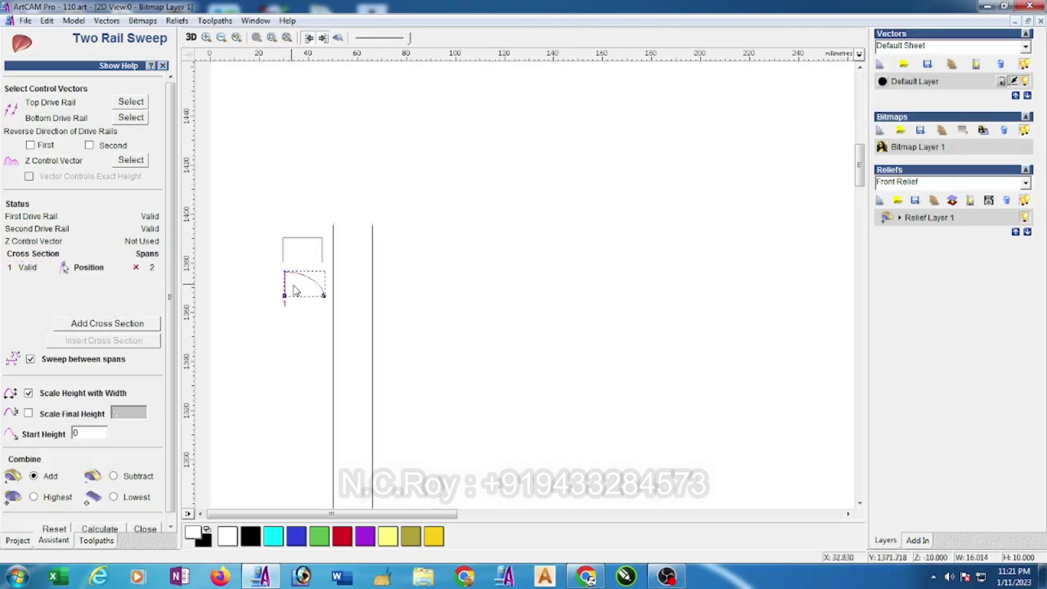
pyautogui.scroll(2, 319, 295)
pyautogui.scroll(2, 411, 306)
pyautogui.scroll(2, 532, 304)
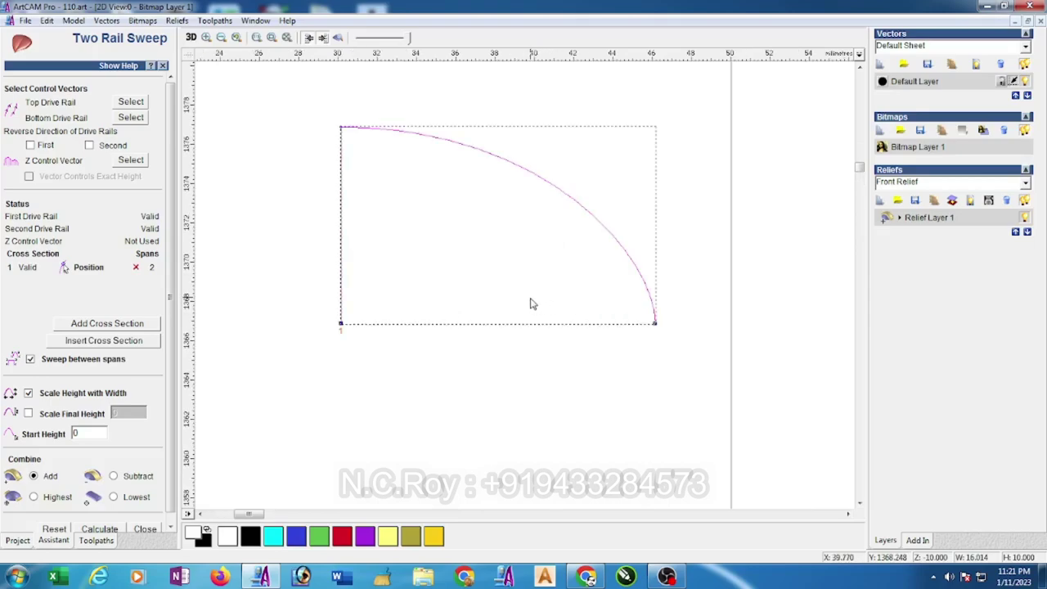
pyautogui.scroll(-2, 523, 296)
pyautogui.scroll(-1, 517, 291)
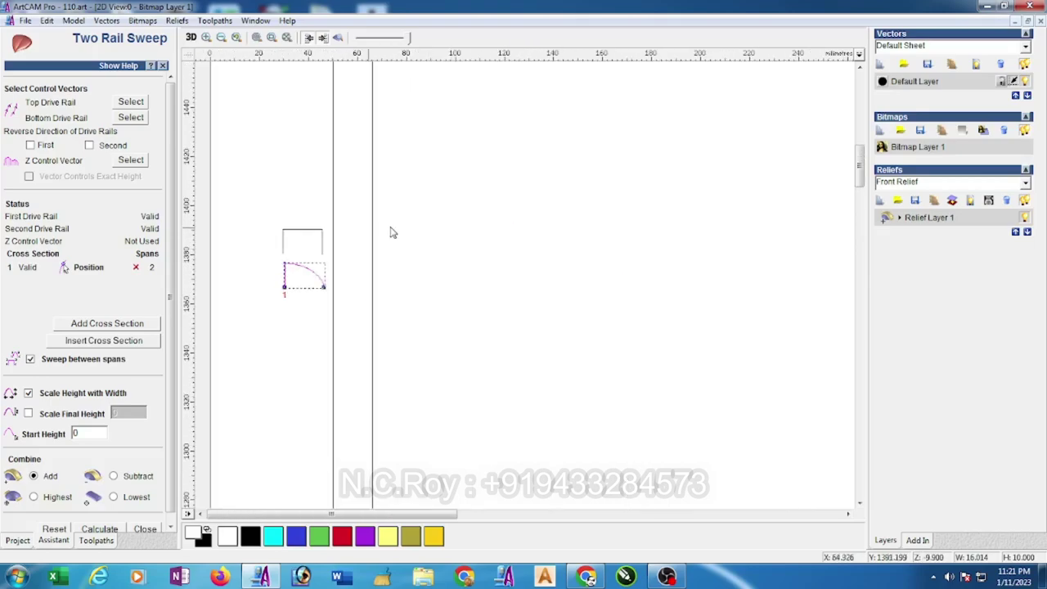
# - Set the rectangle above it as the Z control vector with Exact Height
pyautogui.click(321, 235)
pyautogui.click(126, 161)
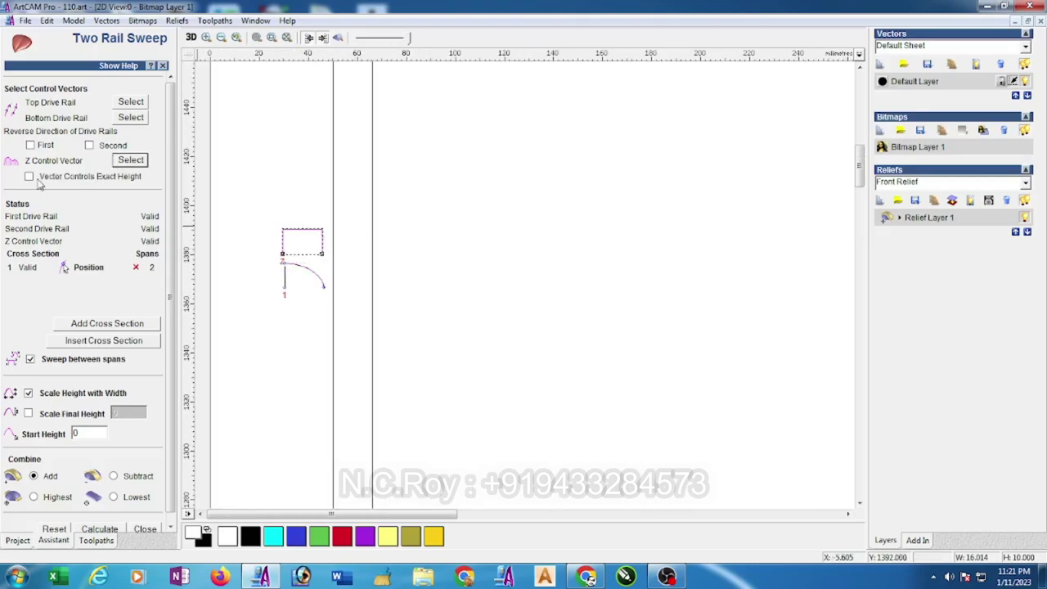
pyautogui.click(30, 178)
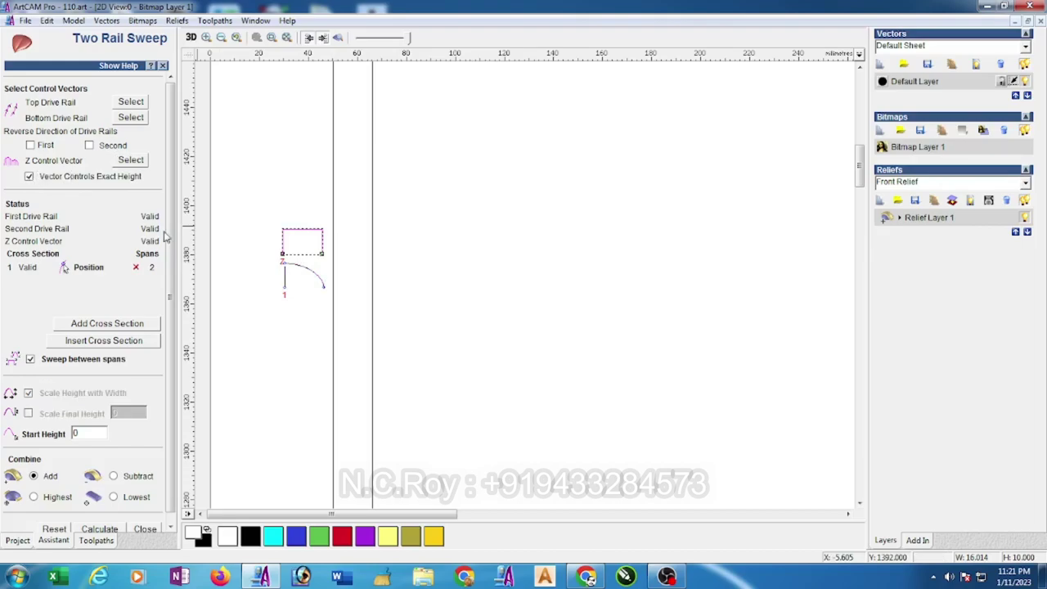
pyautogui.scroll(-1, 167, 292)
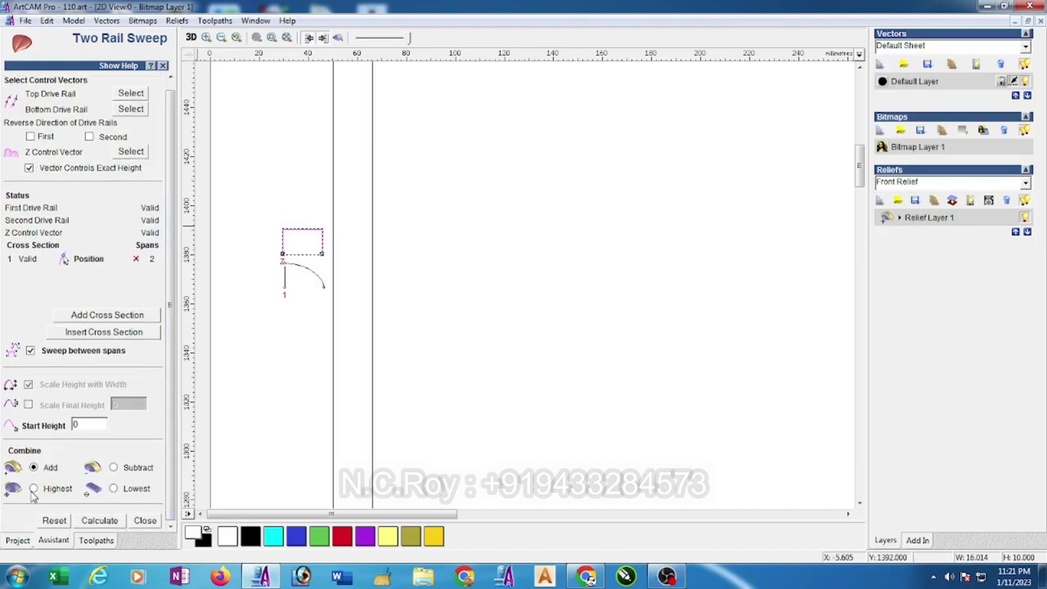
# - Calculate the swept rounded frame along the arched top of the panel
pyautogui.click(99, 523)
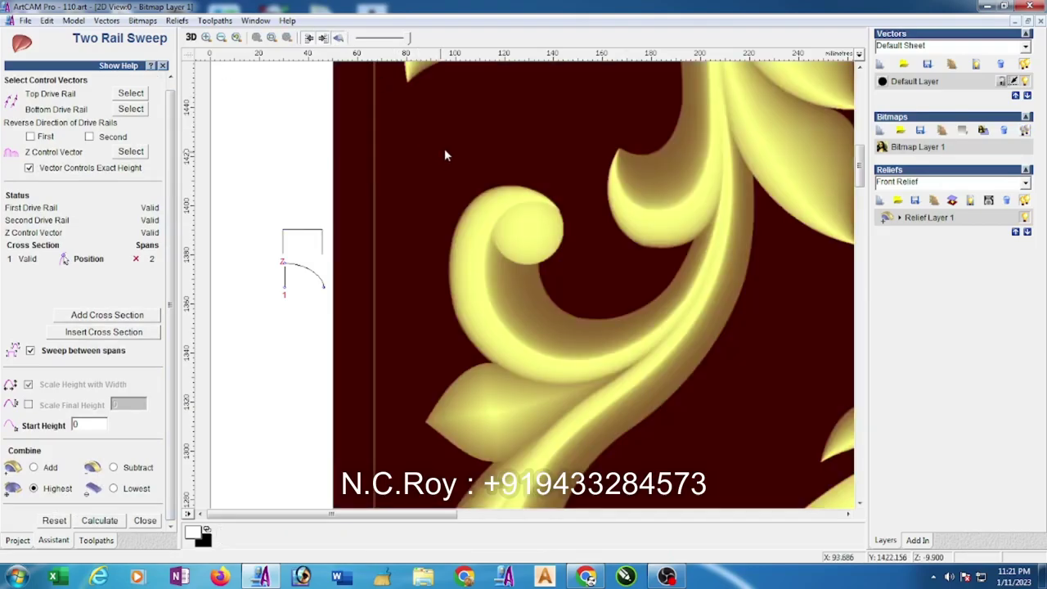
pyautogui.scroll(-5, 446, 156)
pyautogui.scroll(2, 500, 154)
pyautogui.scroll(-2, 500, 154)
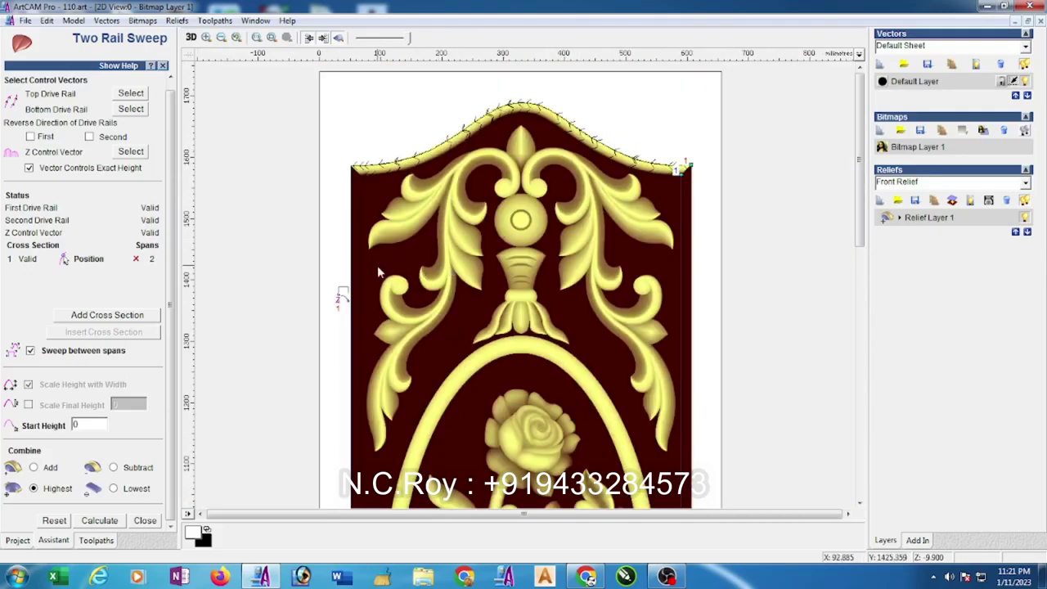
# - Set the left edge line as drive rail and calculate the frame down that side
pyautogui.click(351, 268)
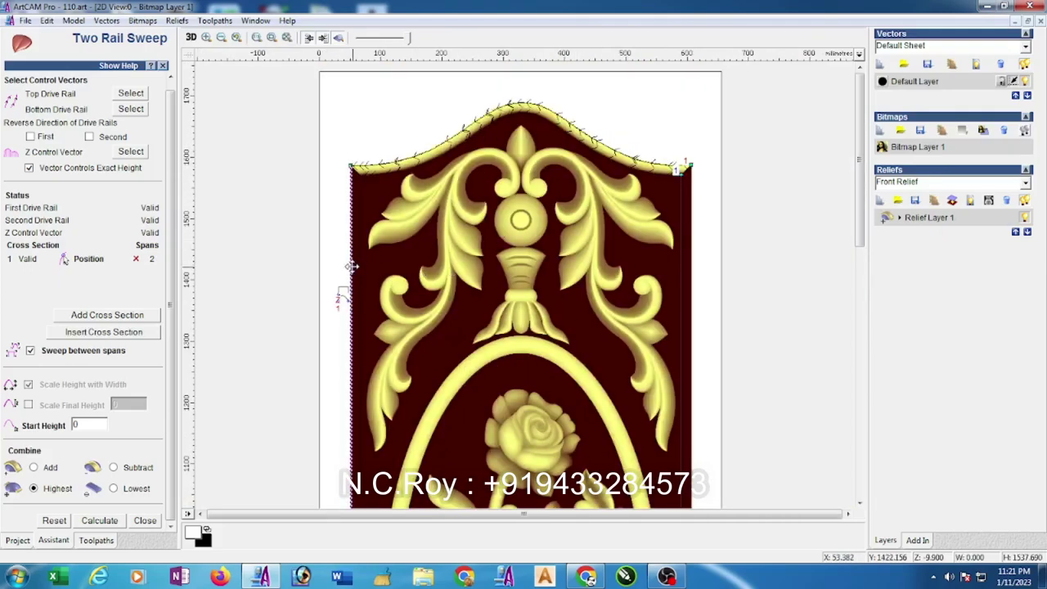
pyautogui.click(357, 276)
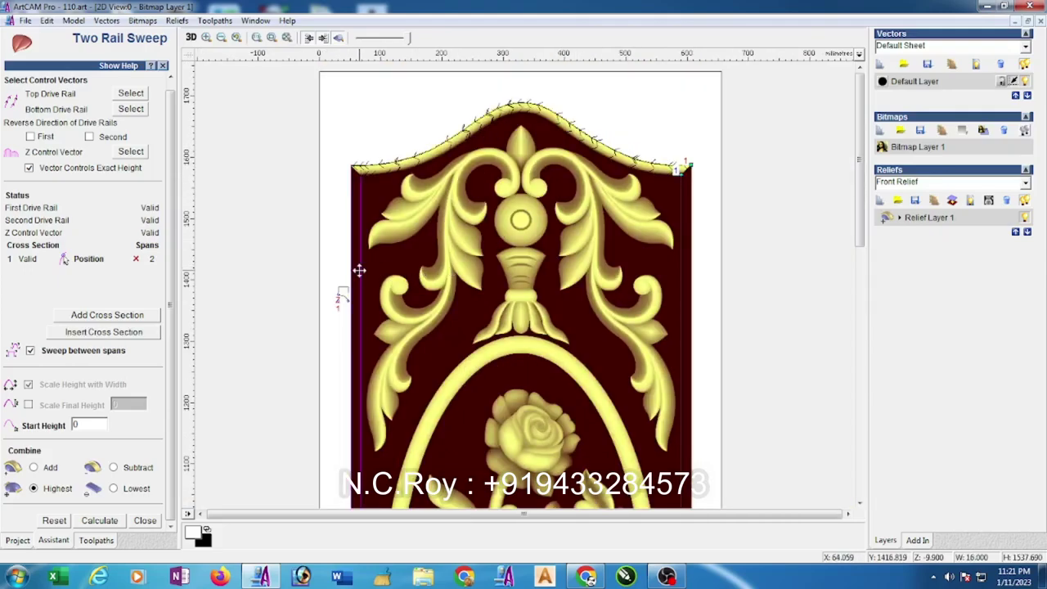
pyautogui.click(131, 93)
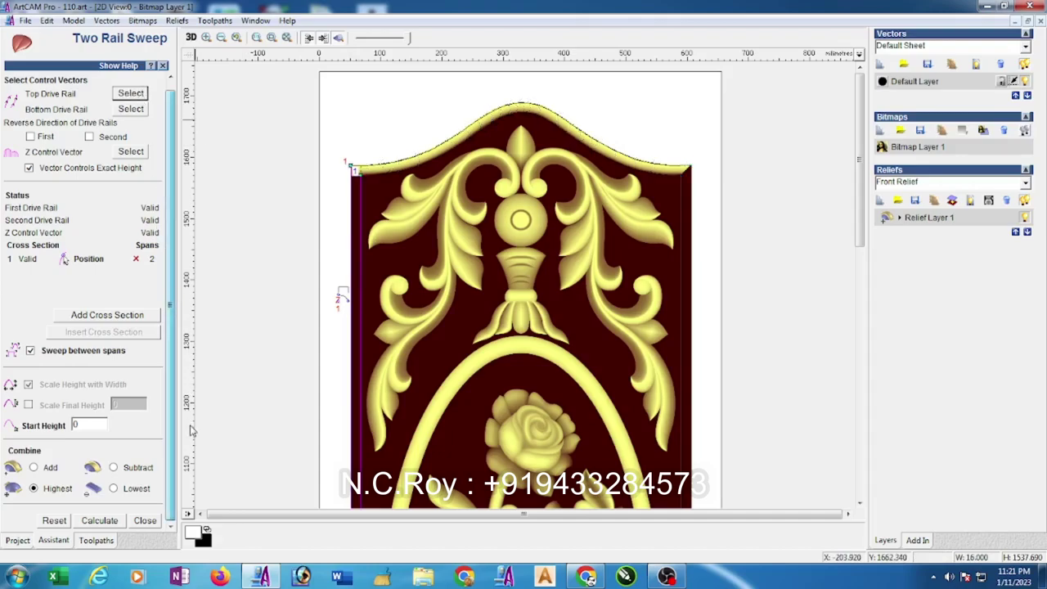
pyautogui.click(102, 522)
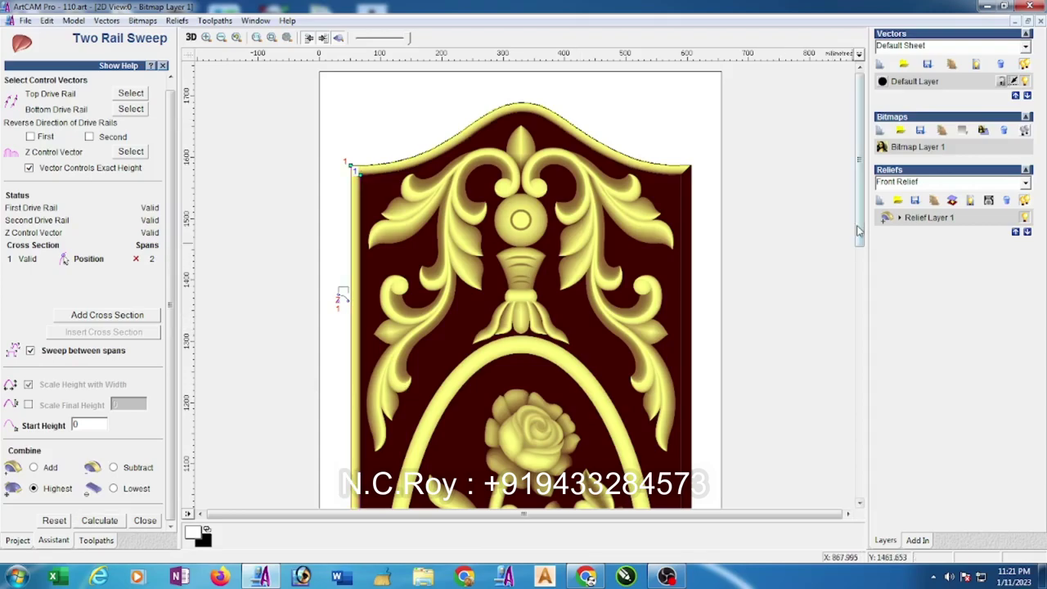
# - Set the panel's bottom edge line as Top Drive Rail and calculate the moulding along it
pyautogui.moveTo(858, 231); pyautogui.dragTo(859, 470)
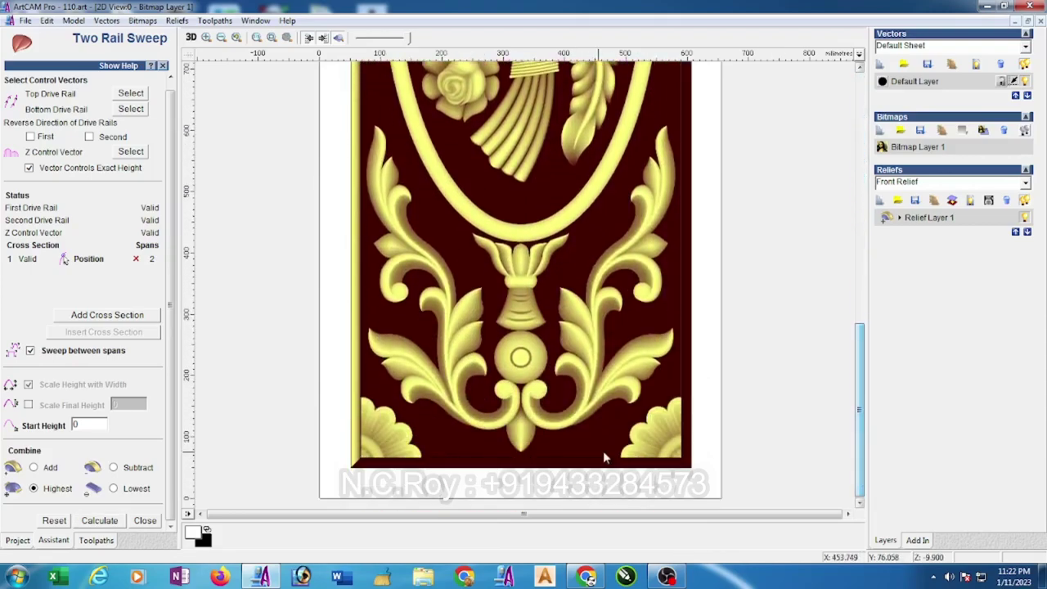
pyautogui.click(508, 467)
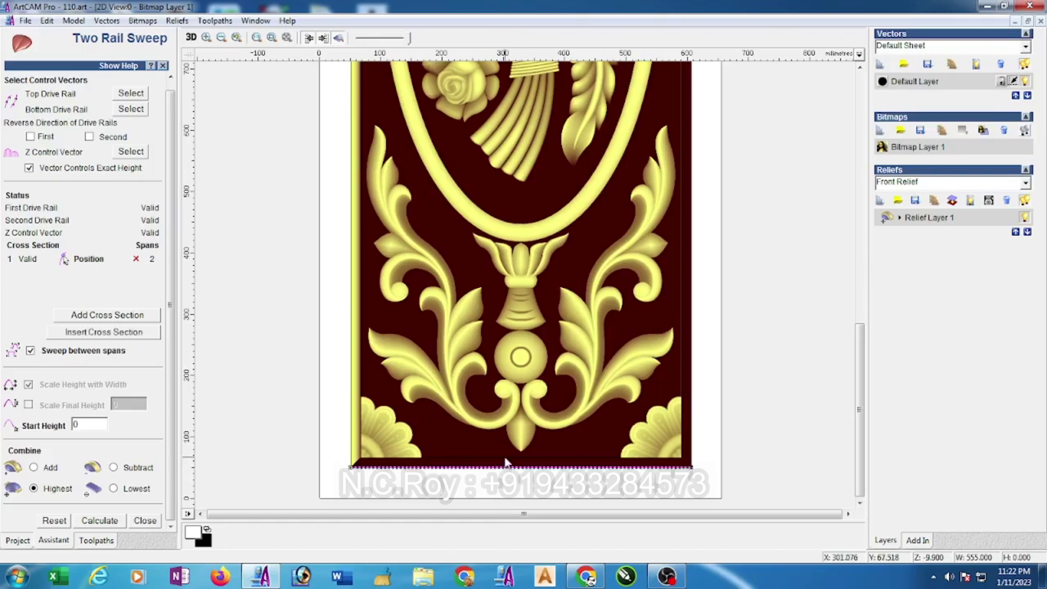
pyautogui.click(500, 456)
pyautogui.click(133, 95)
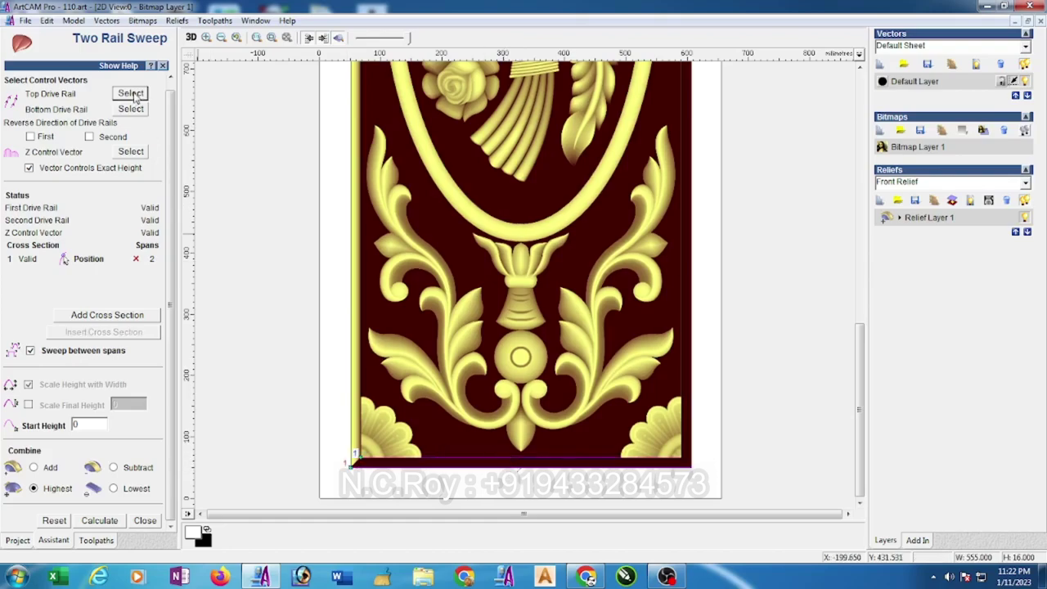
pyautogui.click(99, 520)
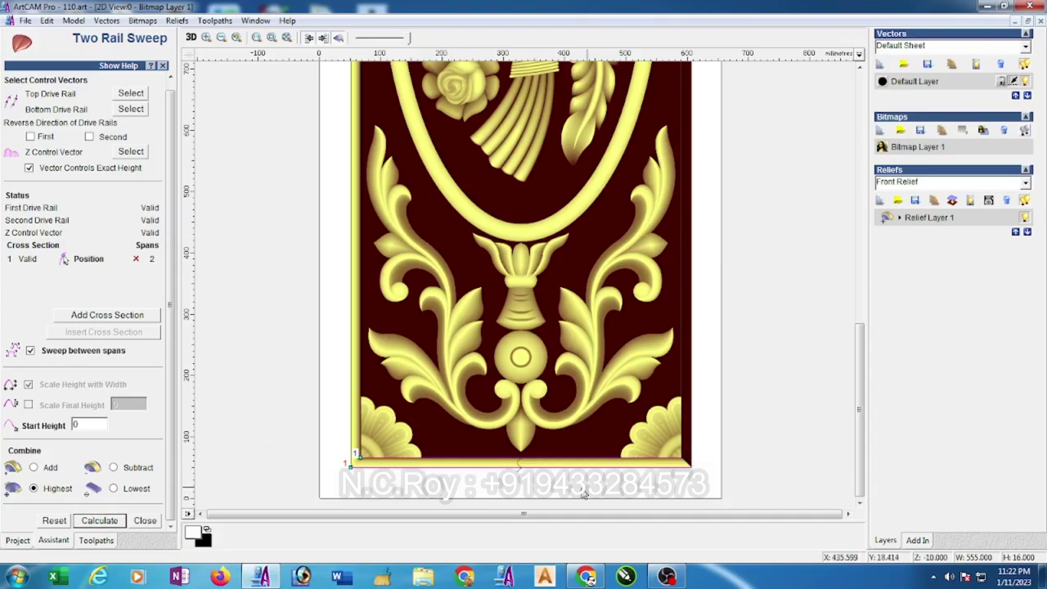
pyautogui.scroll(-1, 703, 290)
pyautogui.scroll(-1, 678, 283)
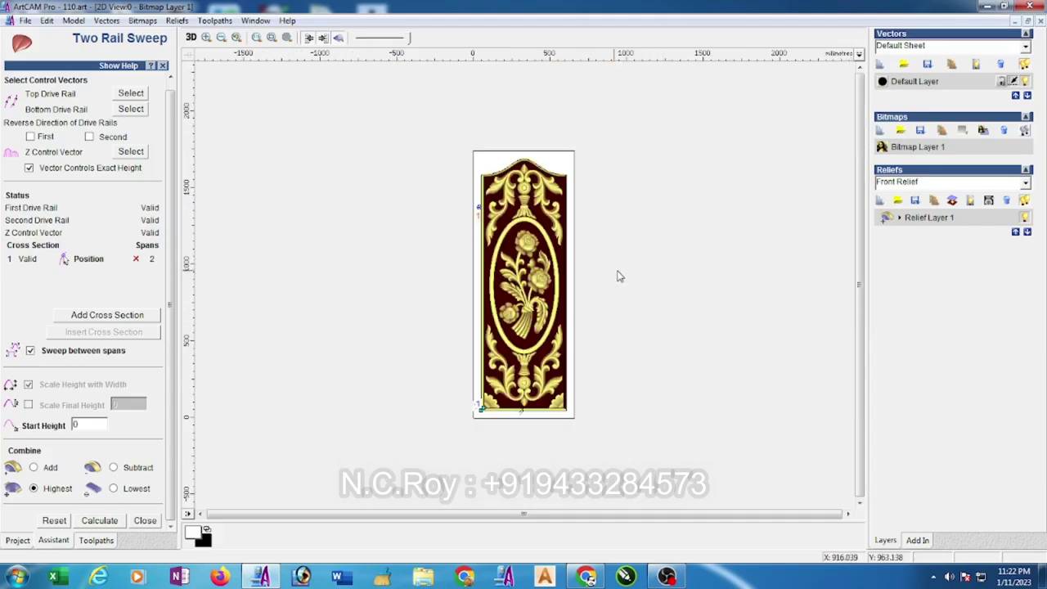
pyautogui.scroll(2, 556, 296)
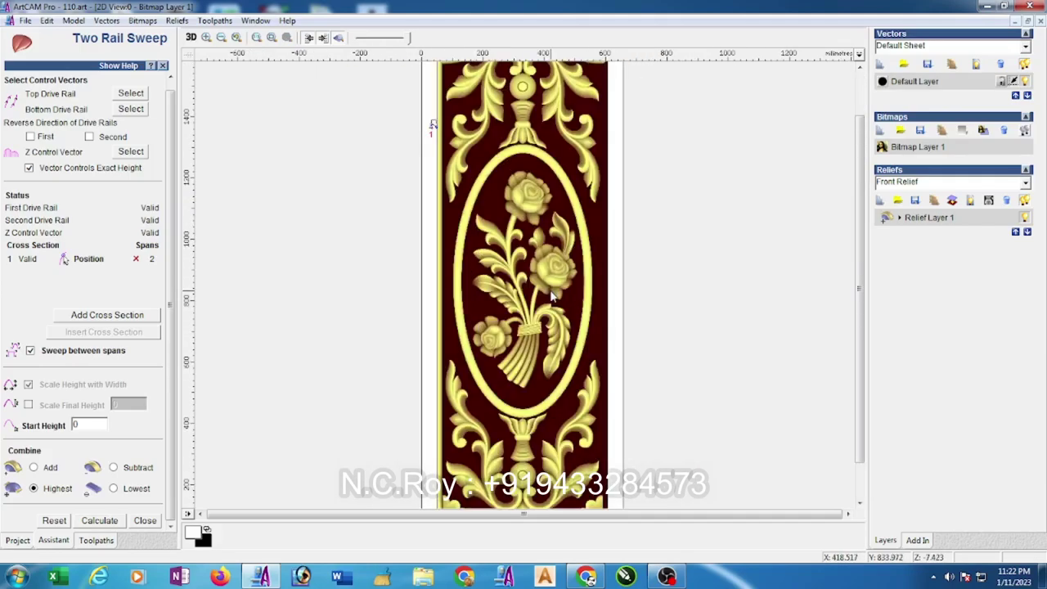
pyautogui.scroll(-2, 552, 298)
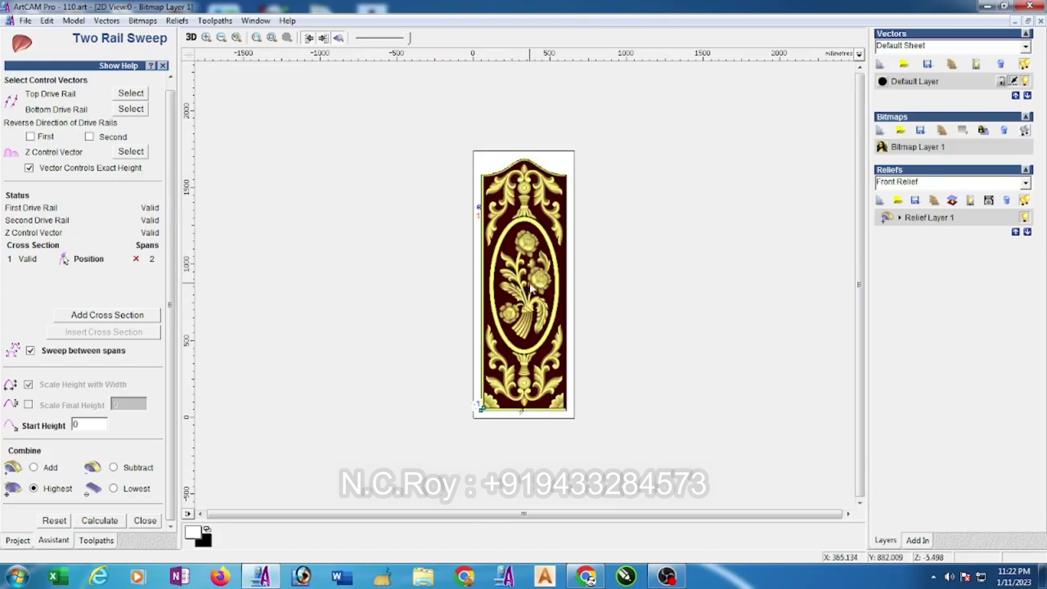
pyautogui.scroll(2, 498, 297)
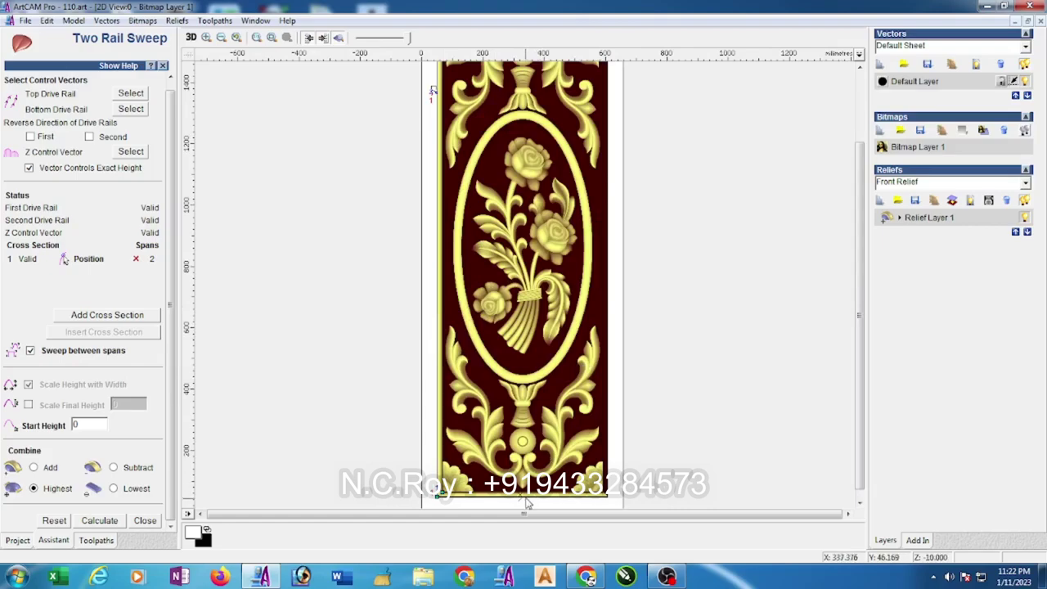
pyautogui.scroll(-2, 550, 315)
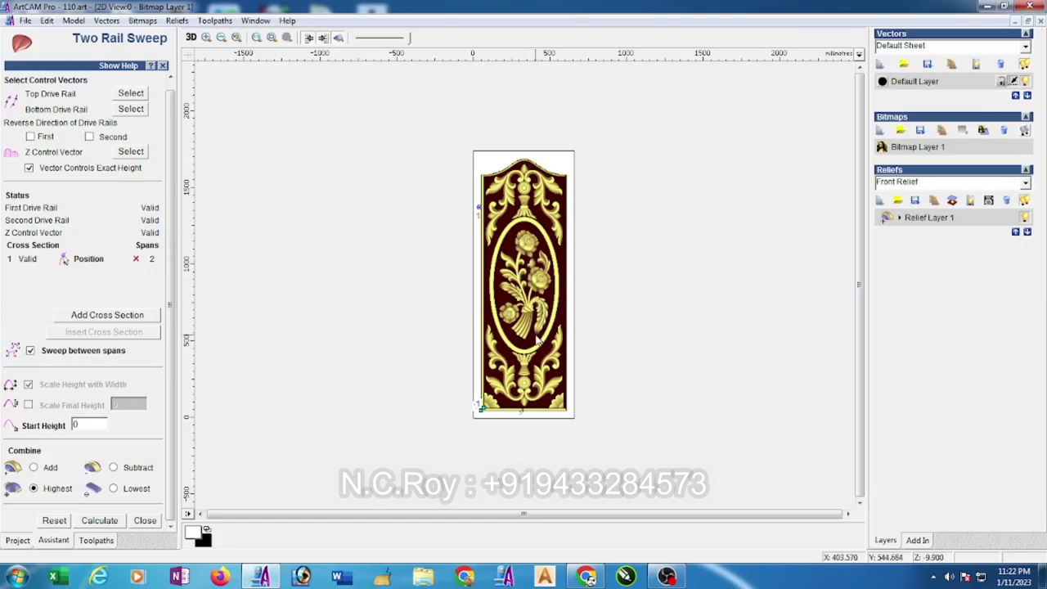
# - Sweep the moulding down the right edge as drive rail, calculate, and close Two Rail Sweep
pyautogui.scroll(2, 550, 338)
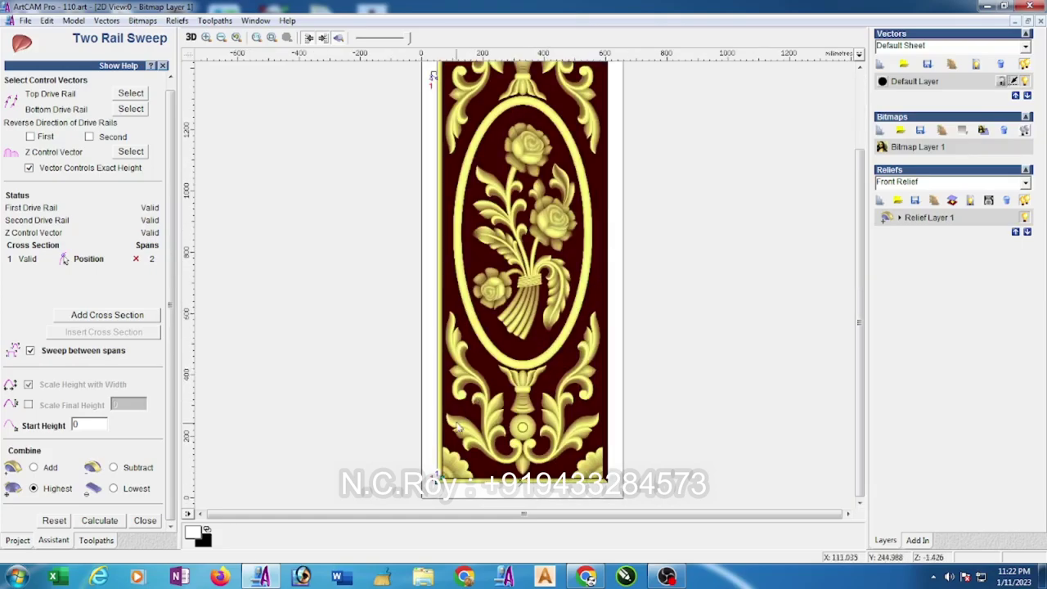
pyautogui.click(607, 359)
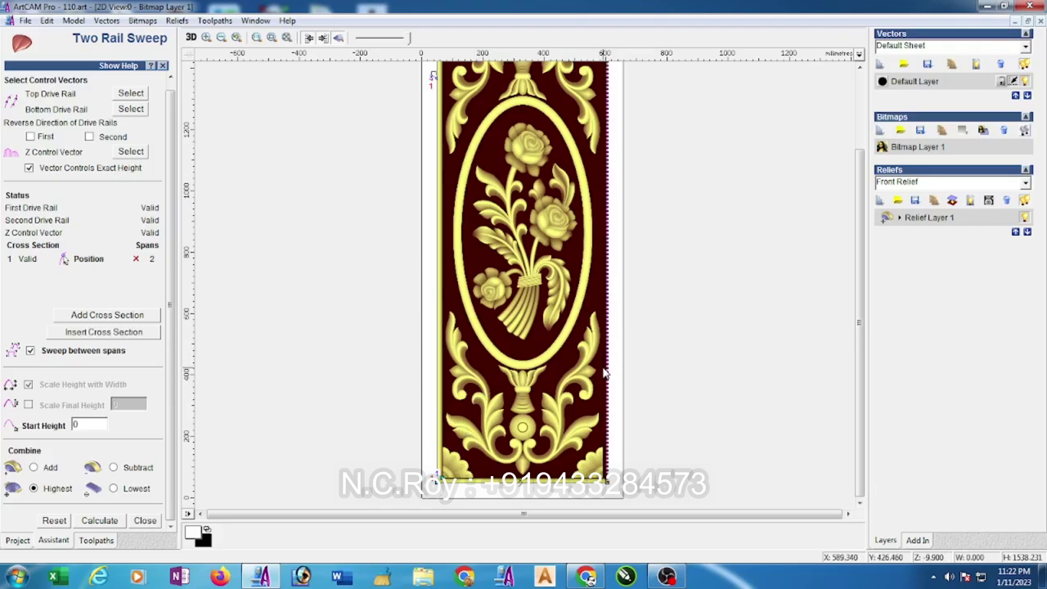
pyautogui.click(604, 370)
pyautogui.click(139, 99)
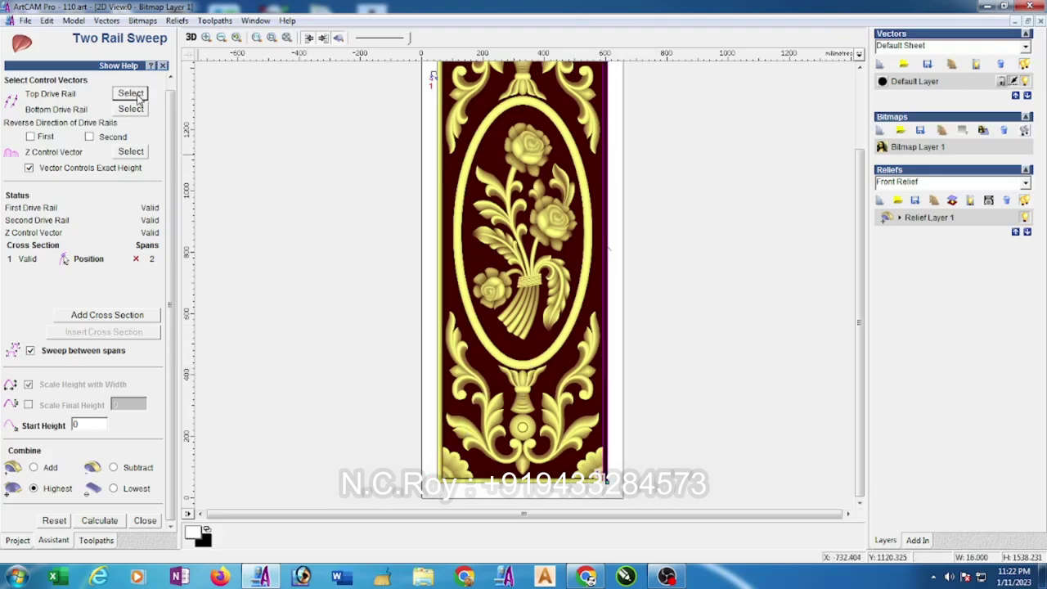
pyautogui.click(99, 521)
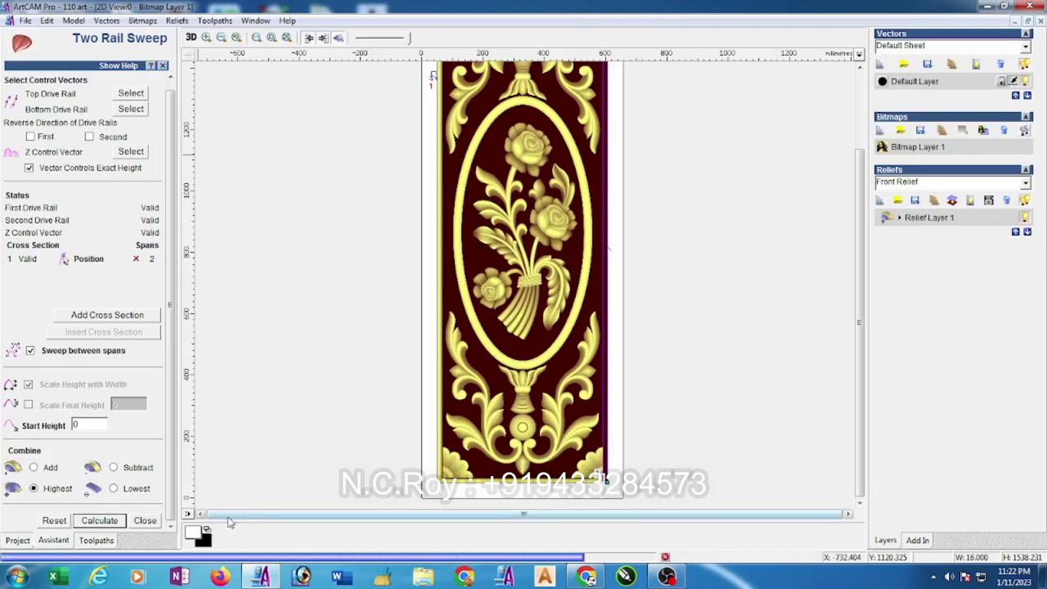
pyautogui.click(145, 521)
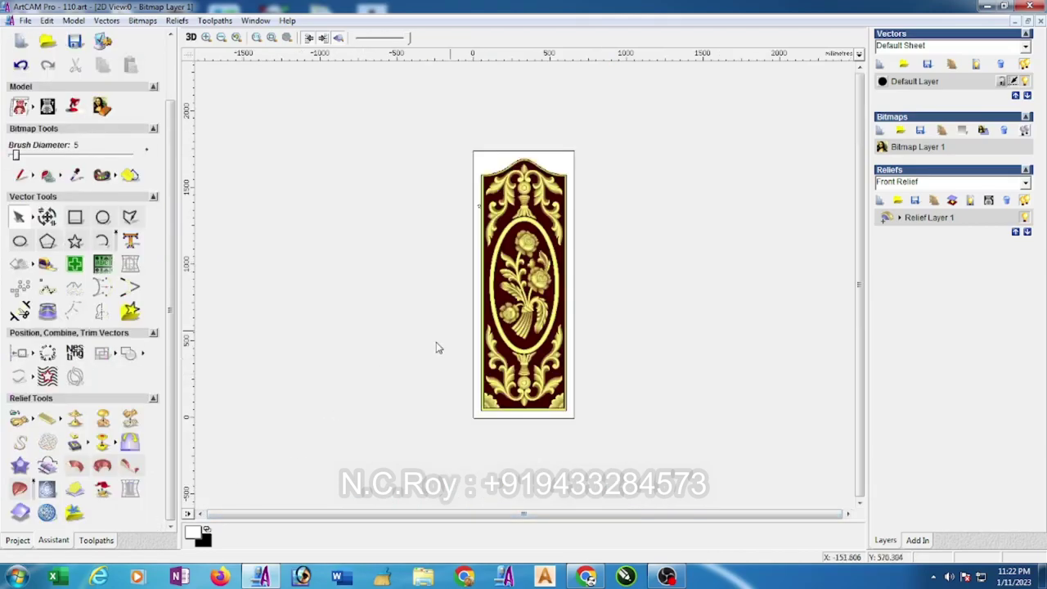
# - Deselect the arched top outline, then select all the design's vectors and clear them
pyautogui.scroll(2, 565, 266)
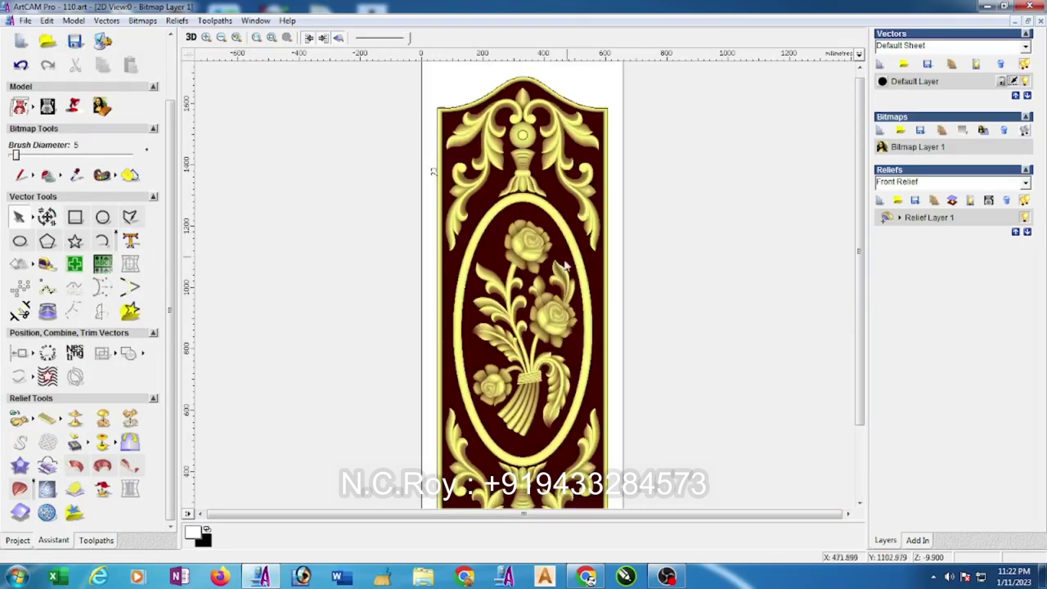
pyautogui.click(576, 99)
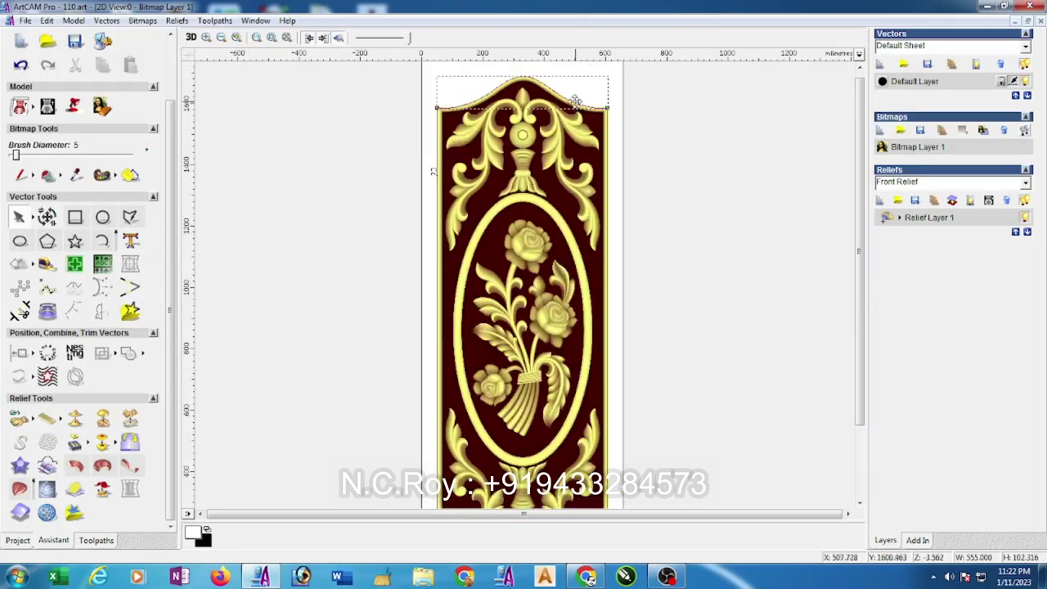
pyautogui.click(609, 149)
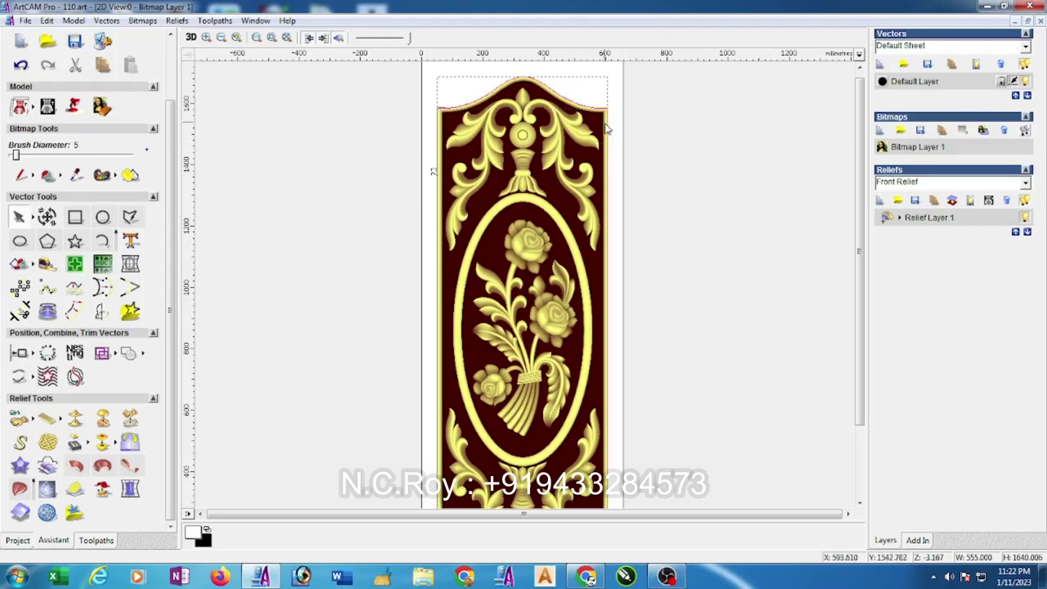
pyautogui.click(33, 378)
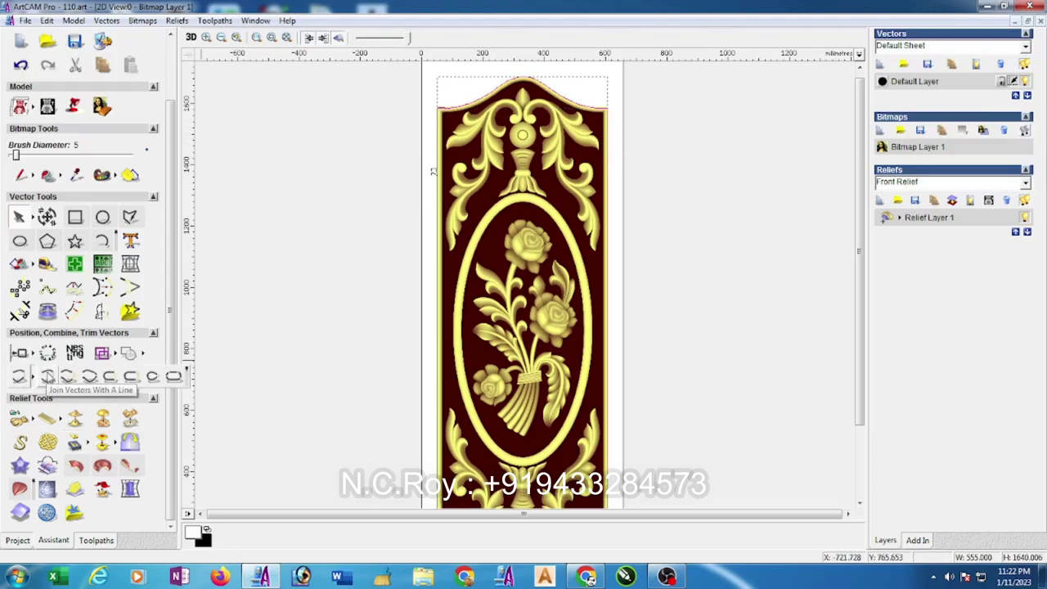
pyautogui.click(188, 372)
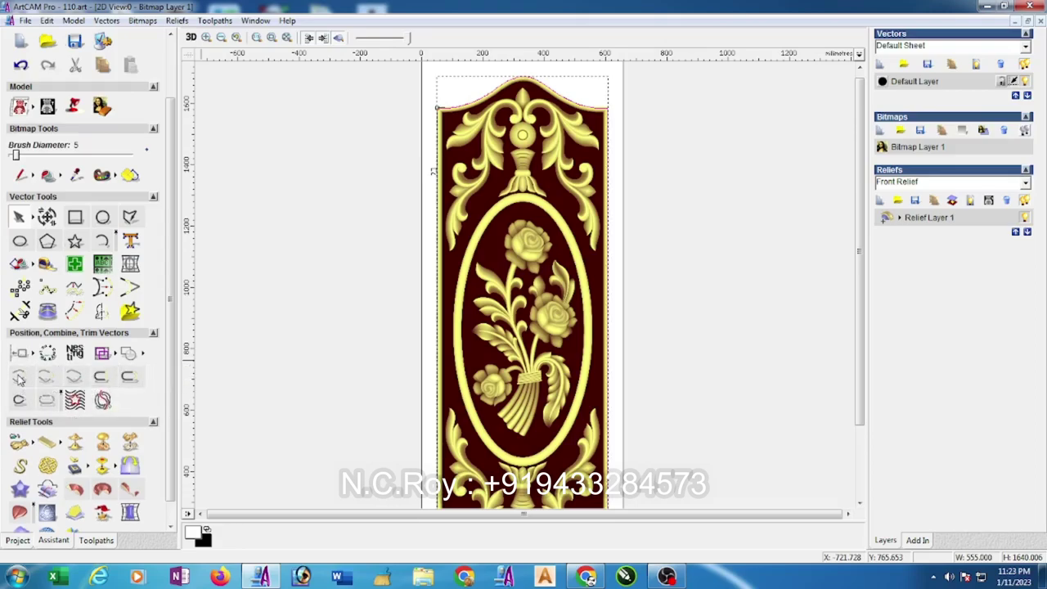
pyautogui.moveTo(862, 315); pyautogui.dragTo(862, 401)
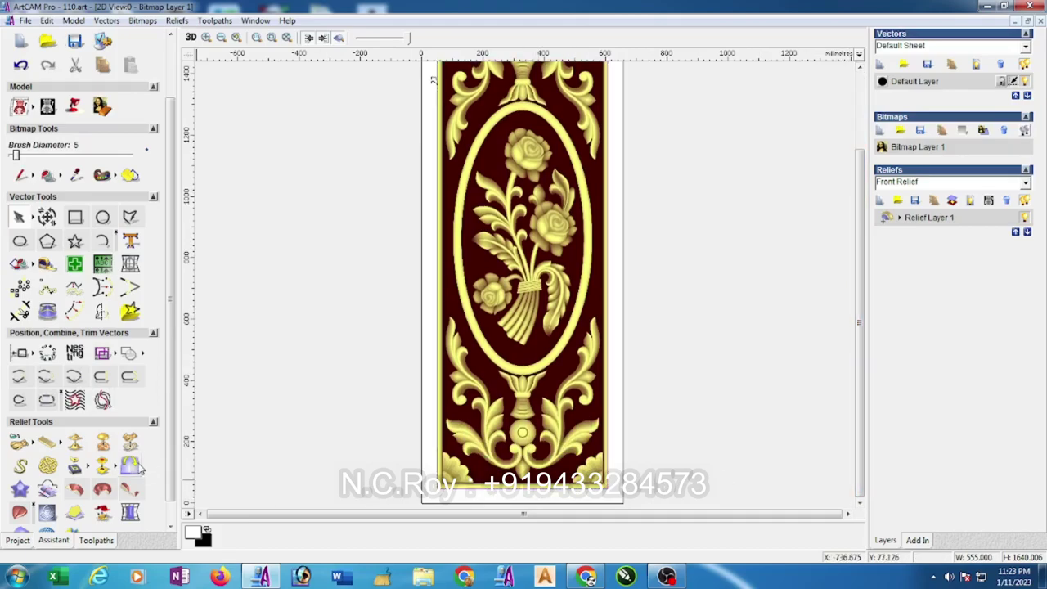
pyautogui.hotkey('ctrl', 'a')
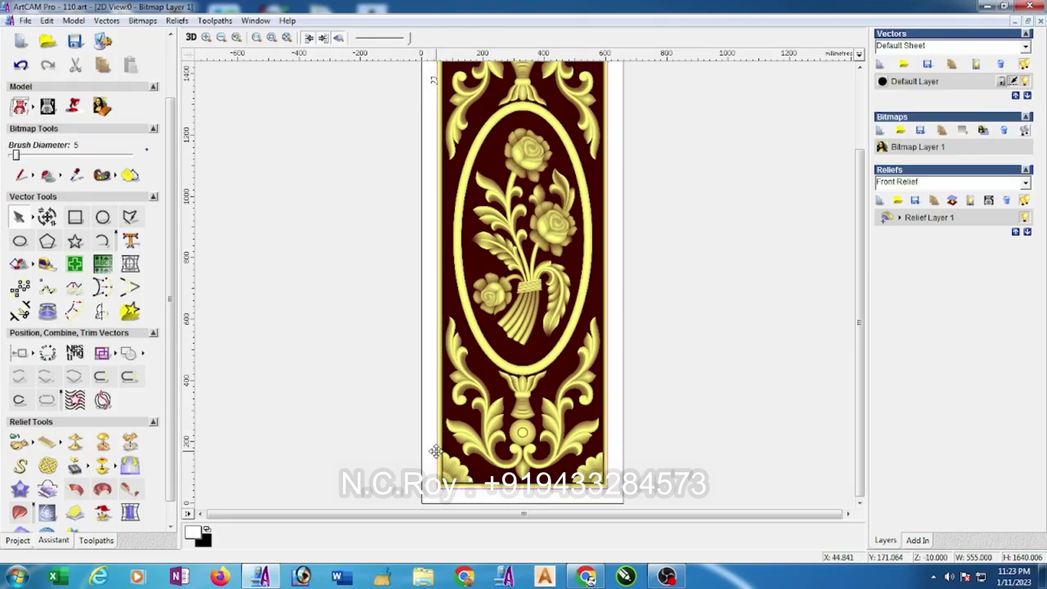
pyautogui.click(283, 363)
# - Zoom the 2D view and open the Window menu's arrangement options
pyautogui.scroll(3, 609, 442)
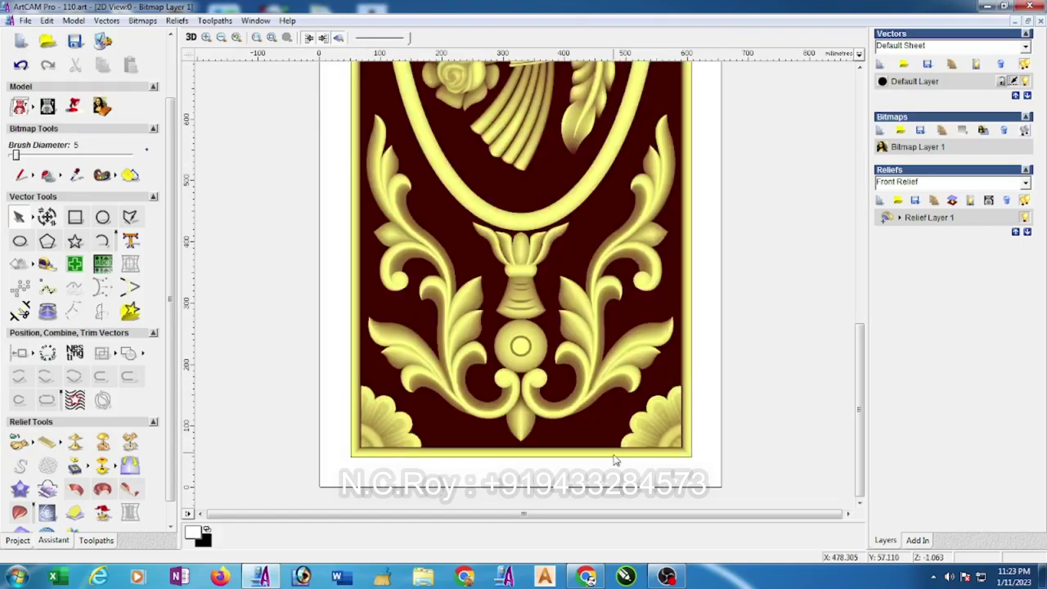
pyautogui.scroll(3, 704, 430)
pyautogui.scroll(2, 712, 254)
pyautogui.scroll(-1, 311, 319)
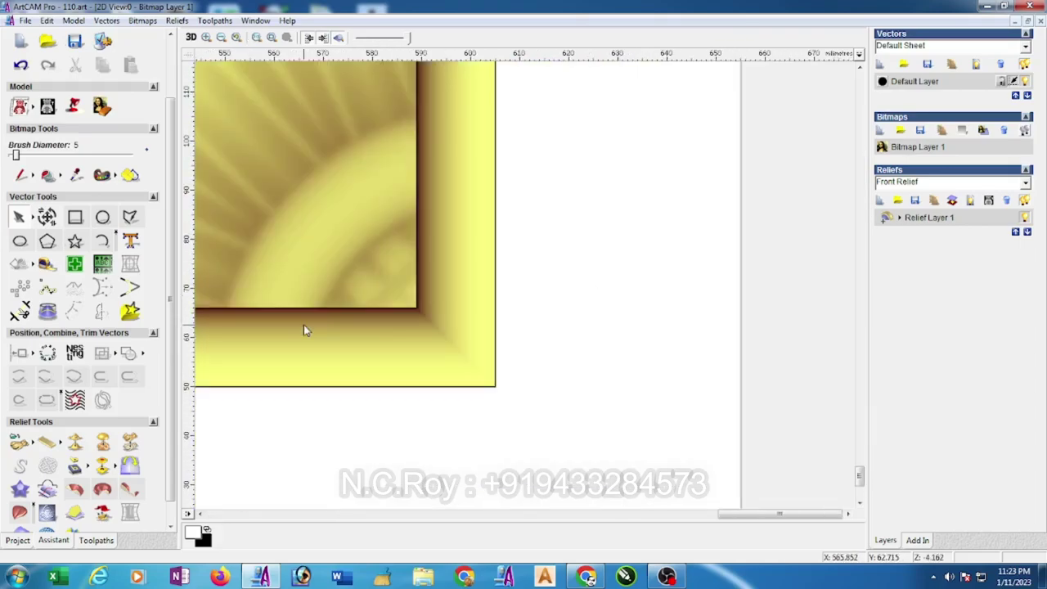
pyautogui.scroll(-1, 572, 381)
pyautogui.scroll(-1, 701, 298)
pyautogui.scroll(1, 701, 299)
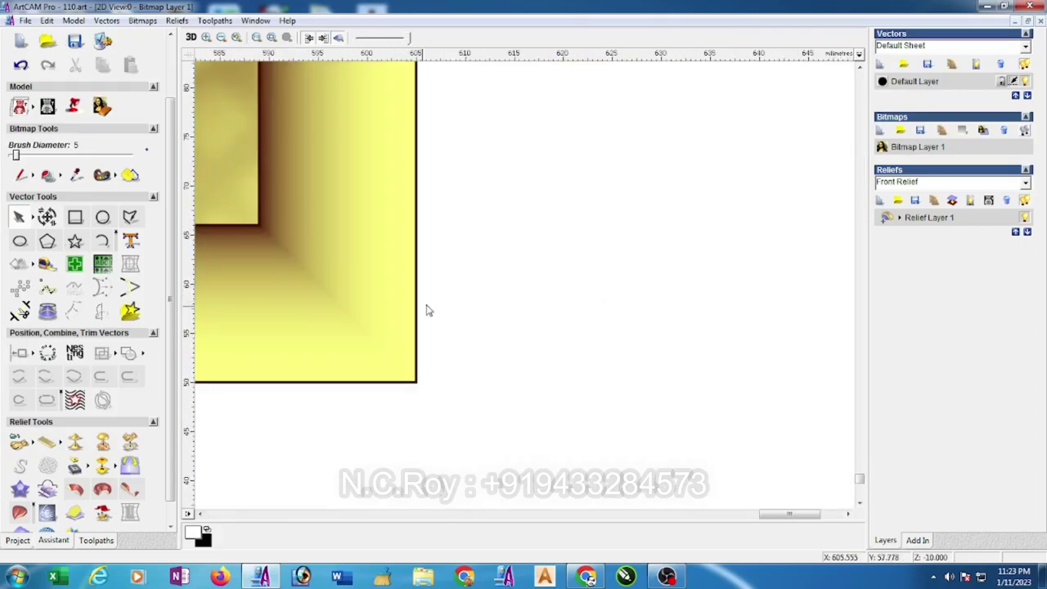
pyautogui.scroll(1, 427, 308)
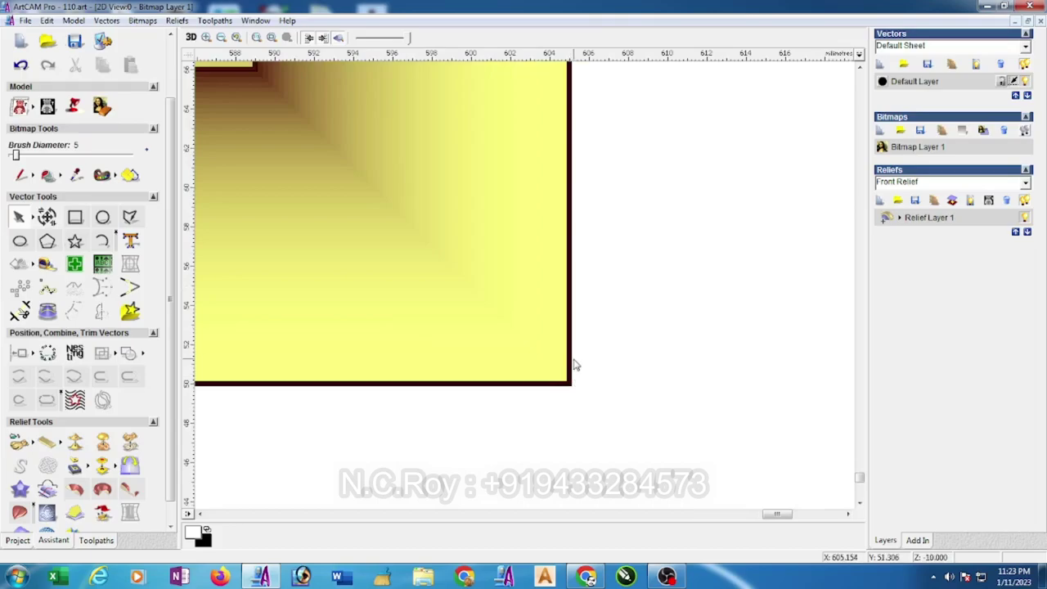
pyautogui.click(255, 21)
# - Tile the 2D and 3D views vertically and orbit and zoom the carved relief in 3D
pyautogui.click(277, 50)
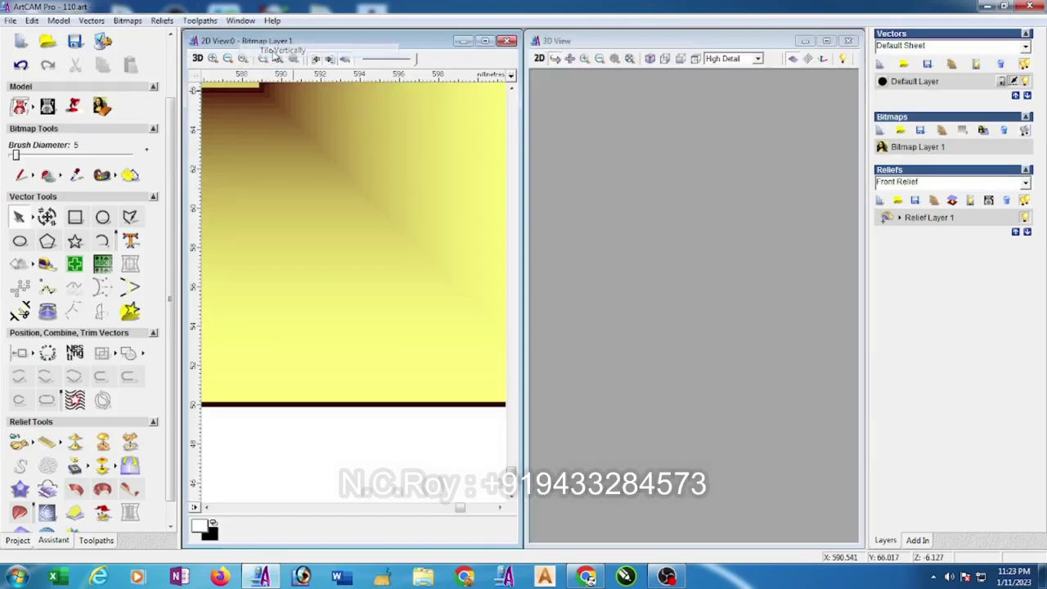
pyautogui.click(687, 296)
pyautogui.moveTo(739, 308); pyautogui.dragTo(730, 409)
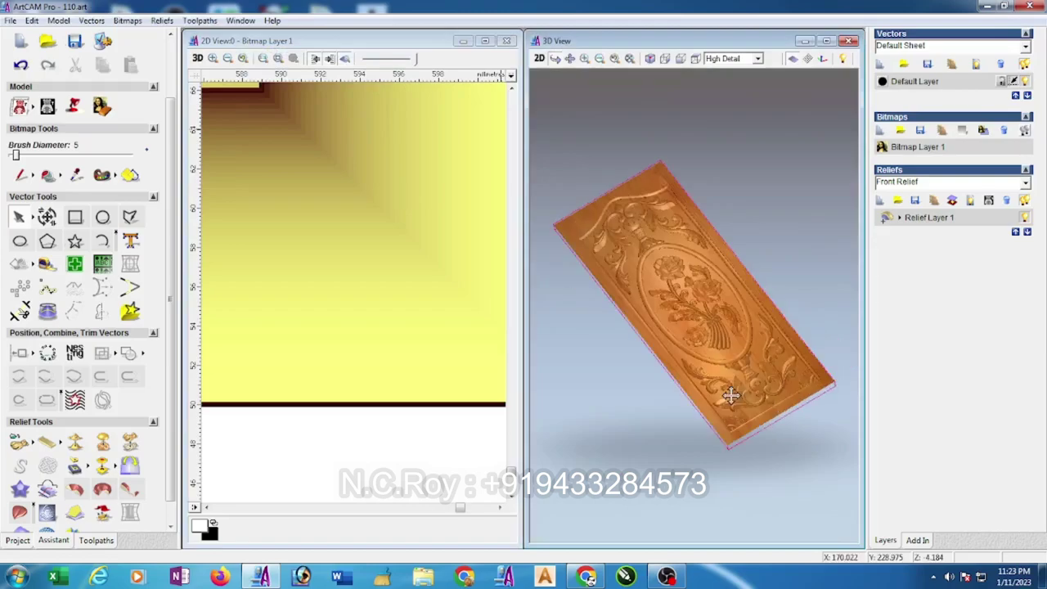
pyautogui.scroll(5, 728, 445)
pyautogui.scroll(2, 751, 521)
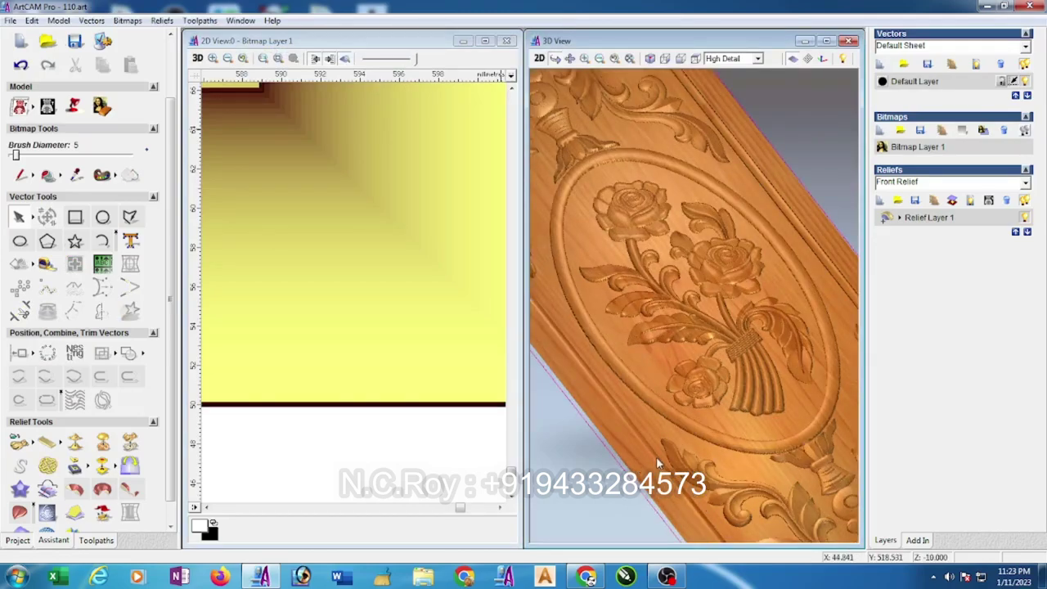
pyautogui.moveTo(652, 450); pyautogui.dragTo(656, 457)
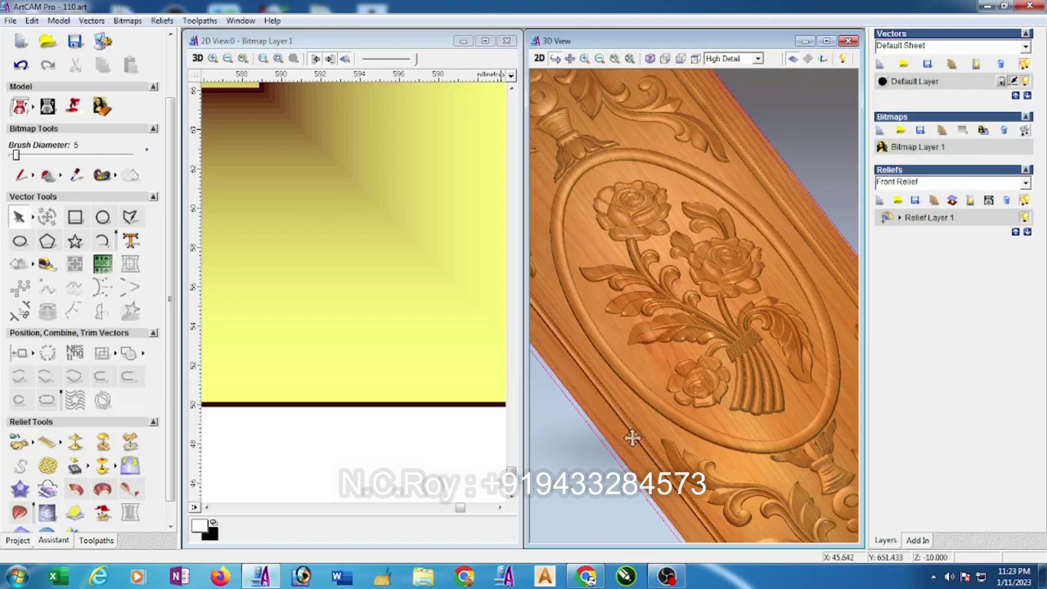
# - Select the panel's outer border vector in the 2D view and bring up Offset Vectors
pyautogui.click(412, 444)
pyautogui.scroll(-2, 413, 442)
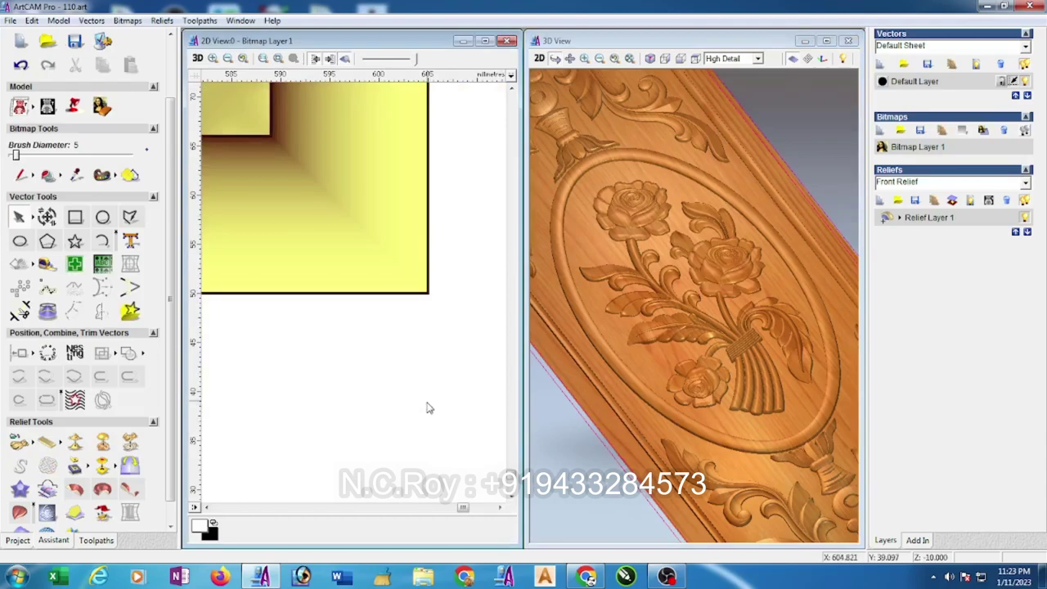
pyautogui.scroll(-1, 425, 302)
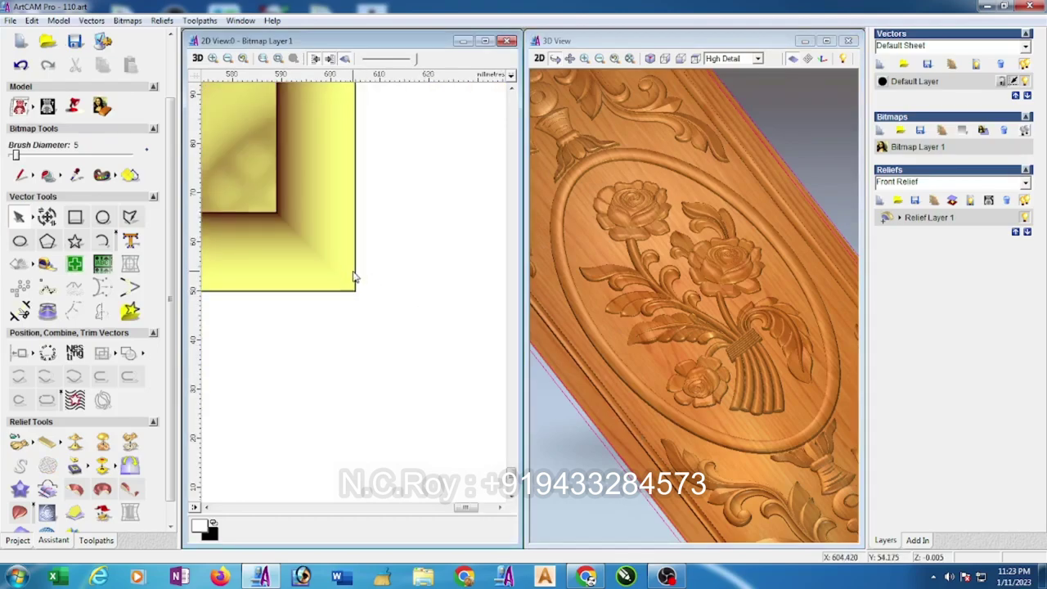
pyautogui.scroll(-1, 354, 282)
pyautogui.scroll(2, 354, 286)
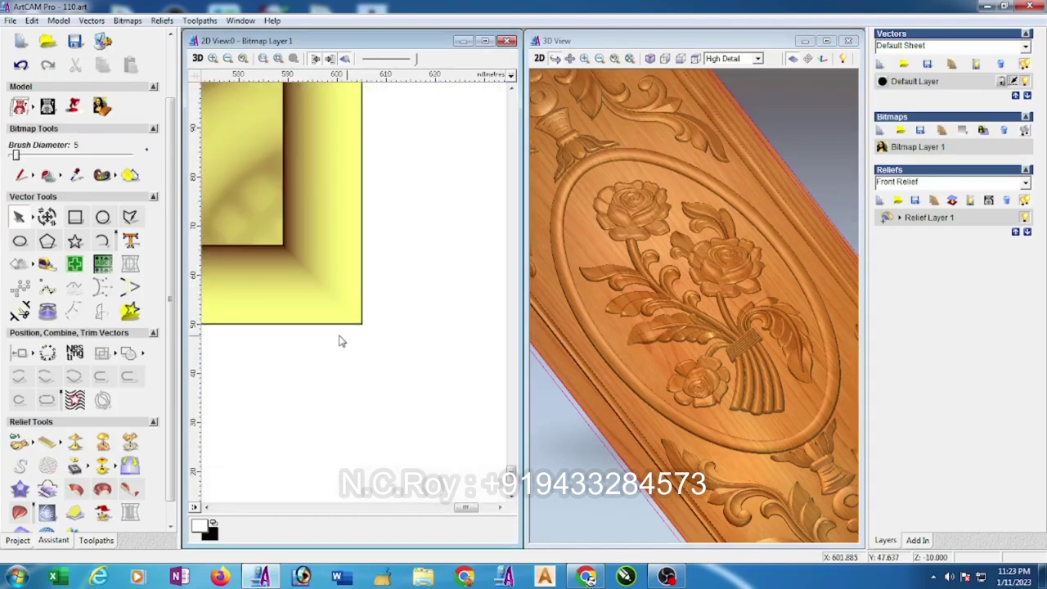
pyautogui.scroll(-3, 363, 331)
pyautogui.scroll(-1, 348, 288)
pyautogui.scroll(2, 401, 350)
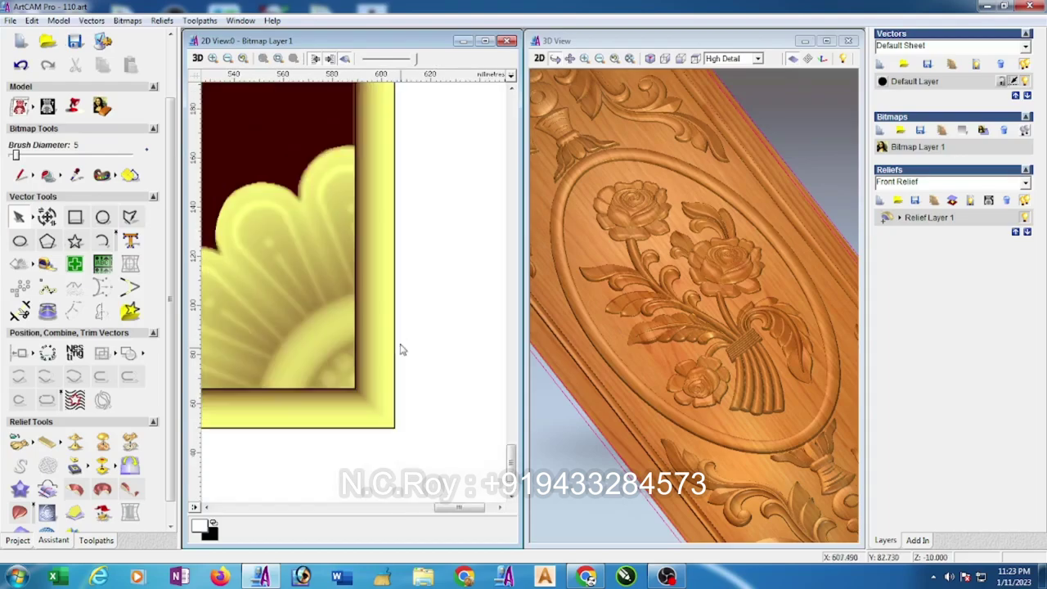
pyautogui.click(394, 383)
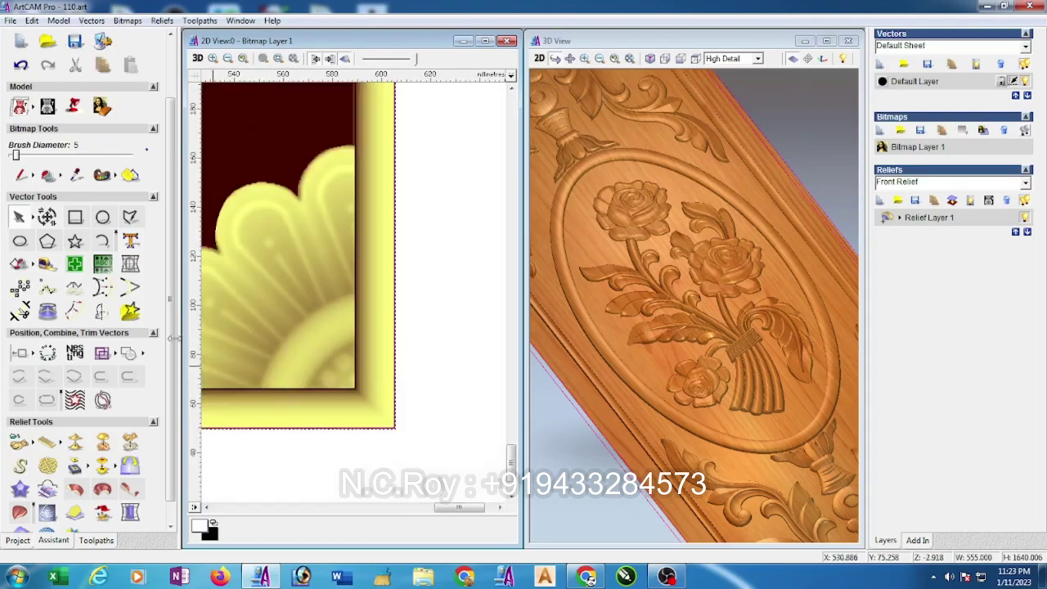
pyautogui.click(75, 260)
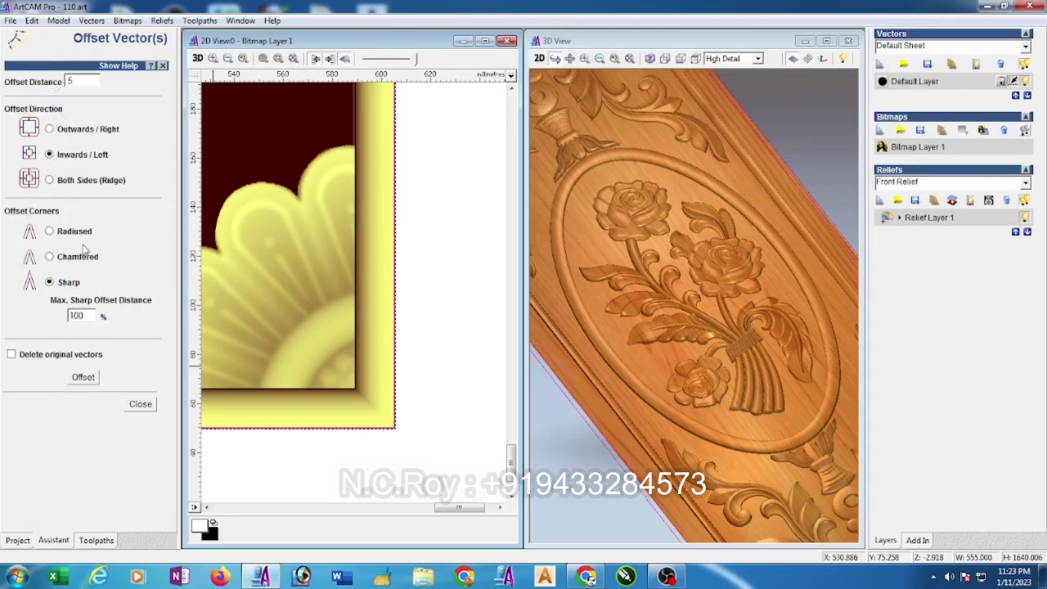
# - Offset the border 5 mm inwards with sharp corners and close the offset settings
pyautogui.click(87, 378)
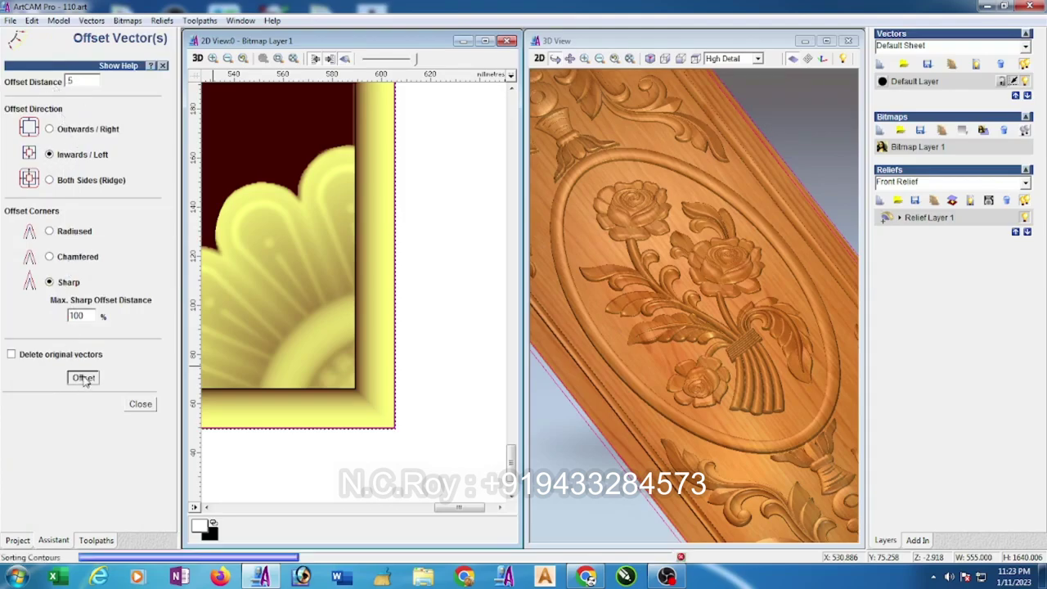
pyautogui.click(140, 404)
pyautogui.scroll(2, 401, 388)
pyautogui.scroll(2, 378, 360)
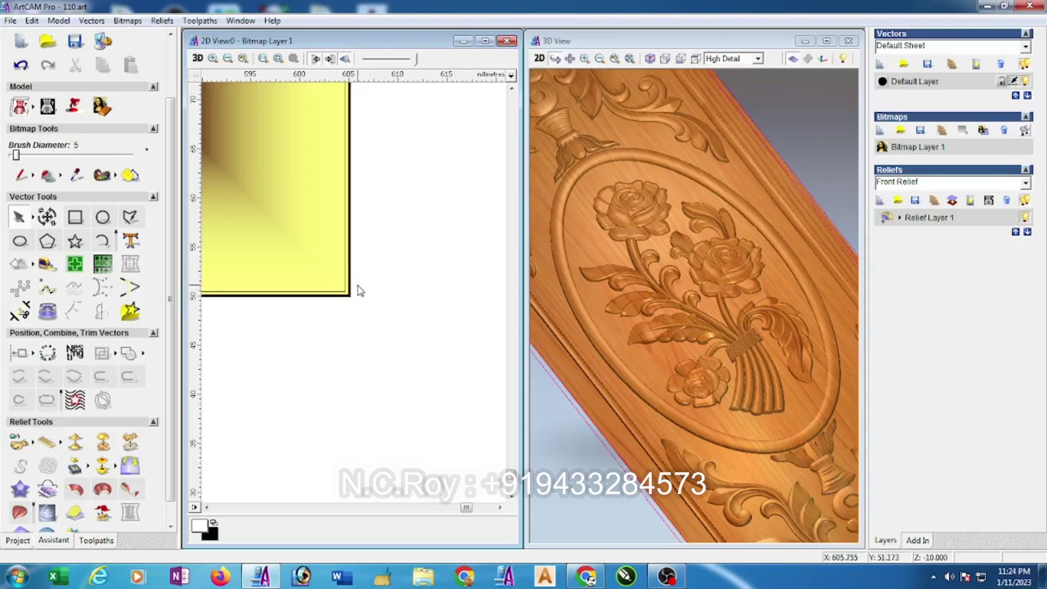
# - Zoom into the panel corners and select the border vector to check the inward offset
pyautogui.scroll(3, 352, 291)
pyautogui.click(417, 339)
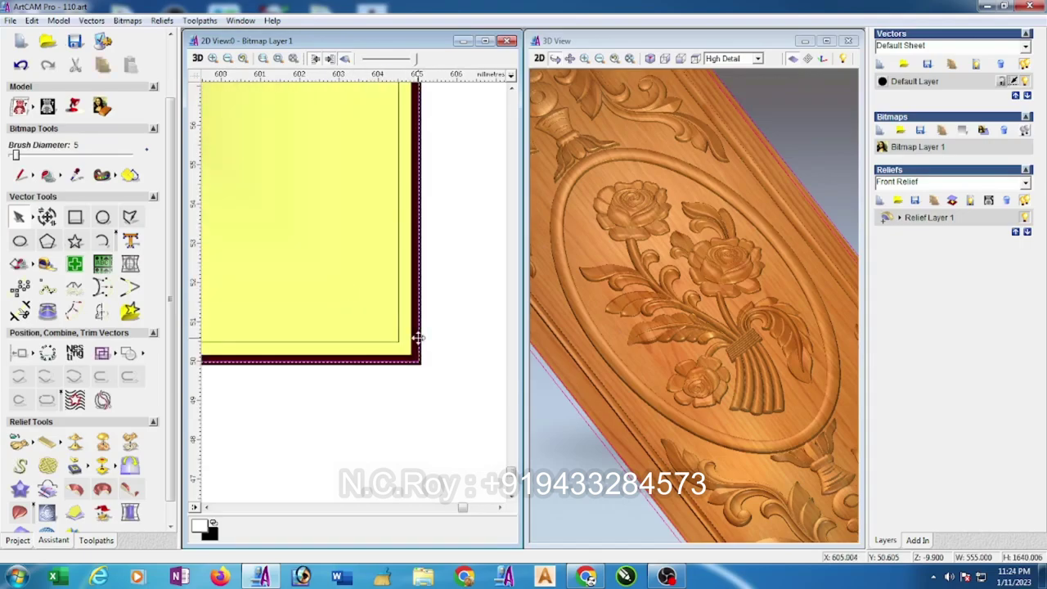
pyautogui.click(417, 342)
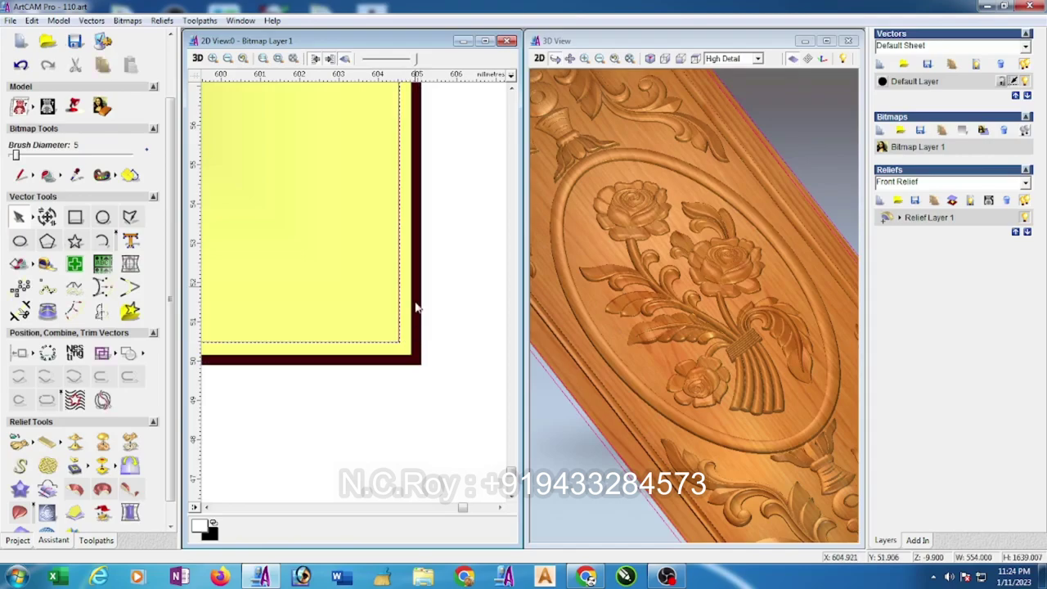
pyautogui.scroll(-3, 416, 306)
pyautogui.scroll(-3, 404, 250)
pyautogui.scroll(-3, 355, 217)
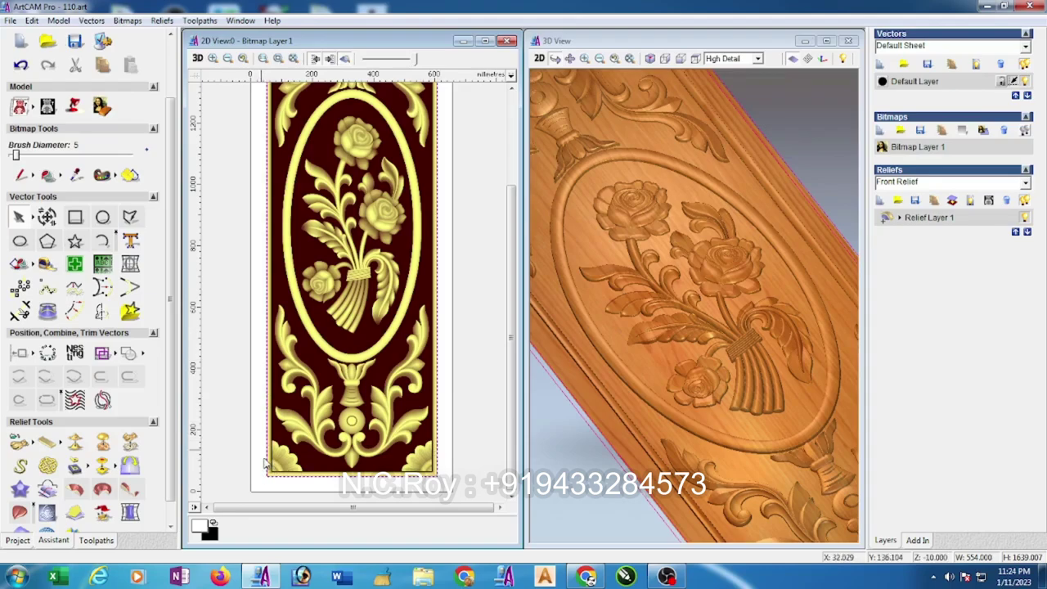
# - Zoom out and orbit the 3D view to review the finished framed rose panel
pyautogui.scroll(1, 266, 462)
pyautogui.scroll(2, 276, 455)
pyautogui.scroll(1, 331, 295)
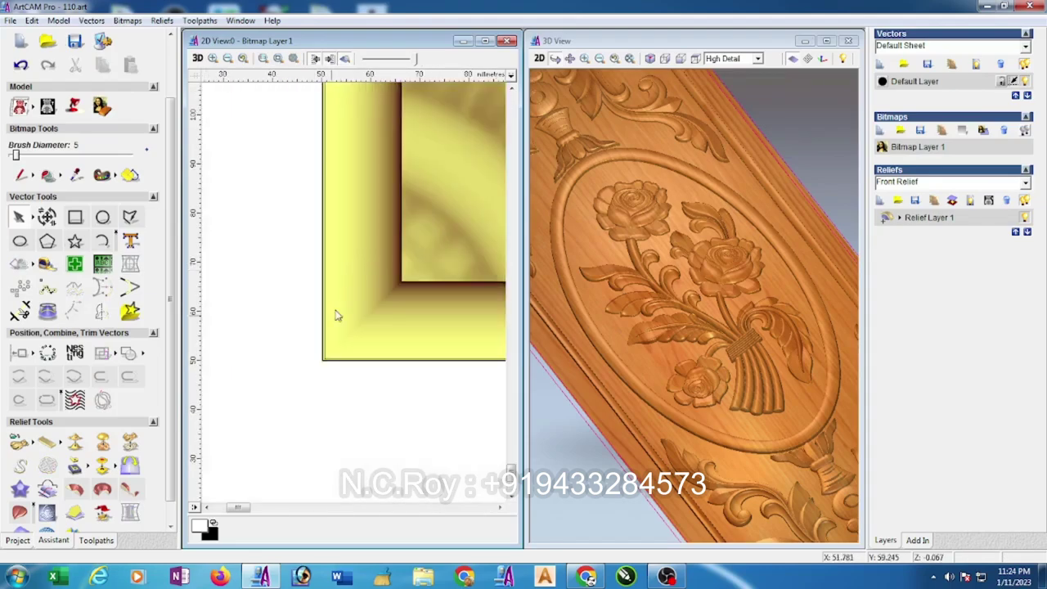
pyautogui.scroll(2, 345, 331)
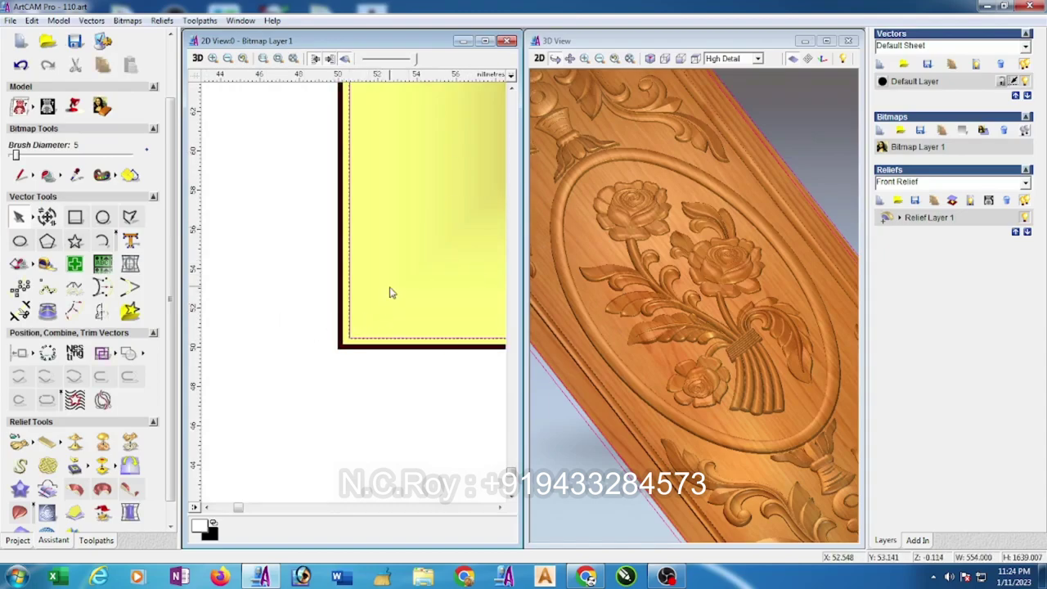
pyautogui.scroll(-5, 391, 292)
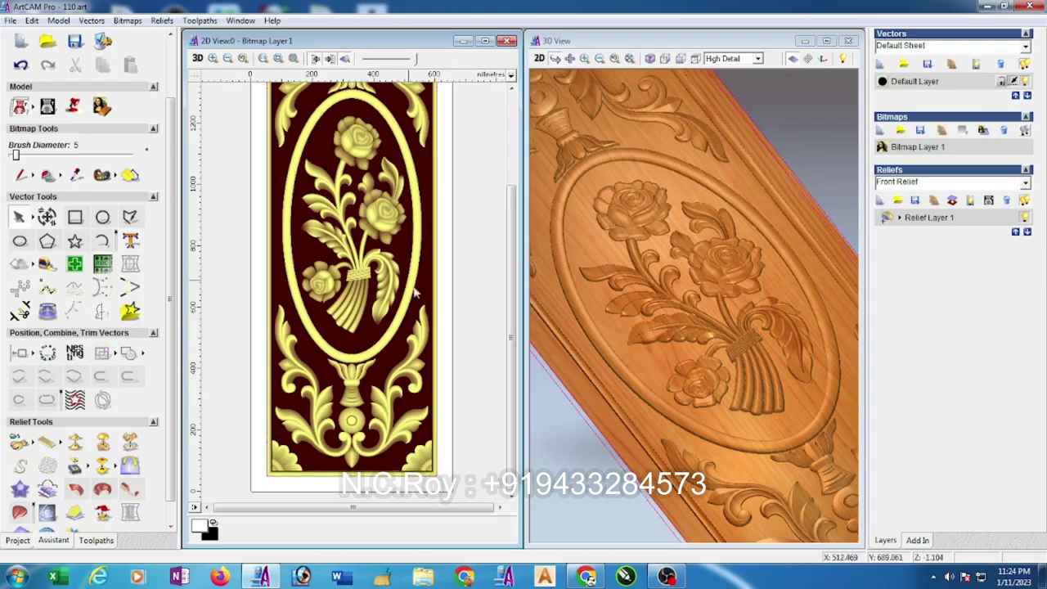
pyautogui.scroll(-2, 407, 282)
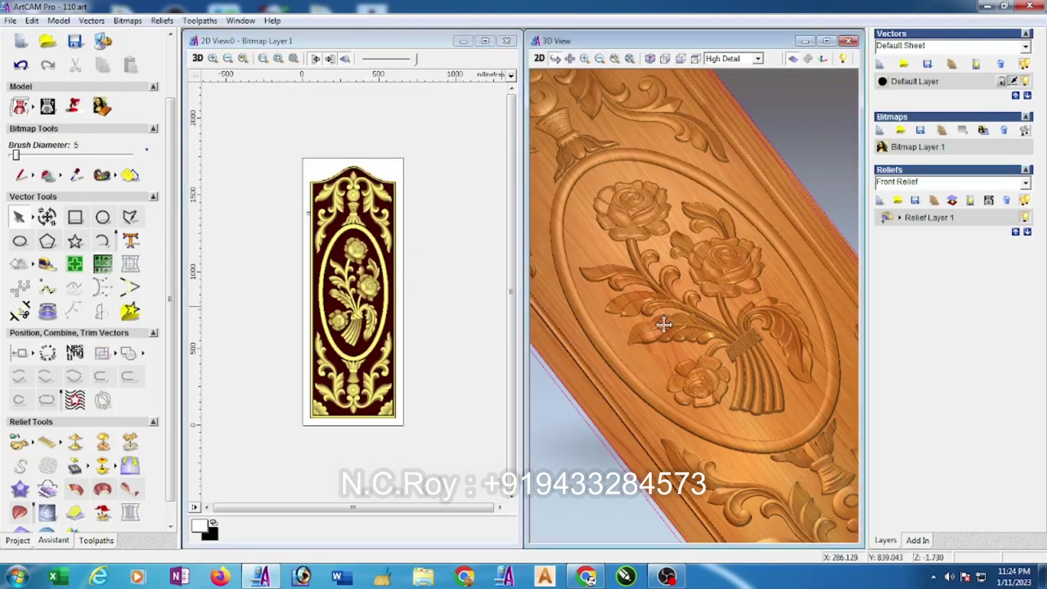
pyautogui.scroll(-3, 667, 325)
pyautogui.moveTo(686, 258)
pyautogui.mouseDown()
pyautogui.moveTo(753, 253)
pyautogui.moveTo(761, 363)
pyautogui.mouseUp()
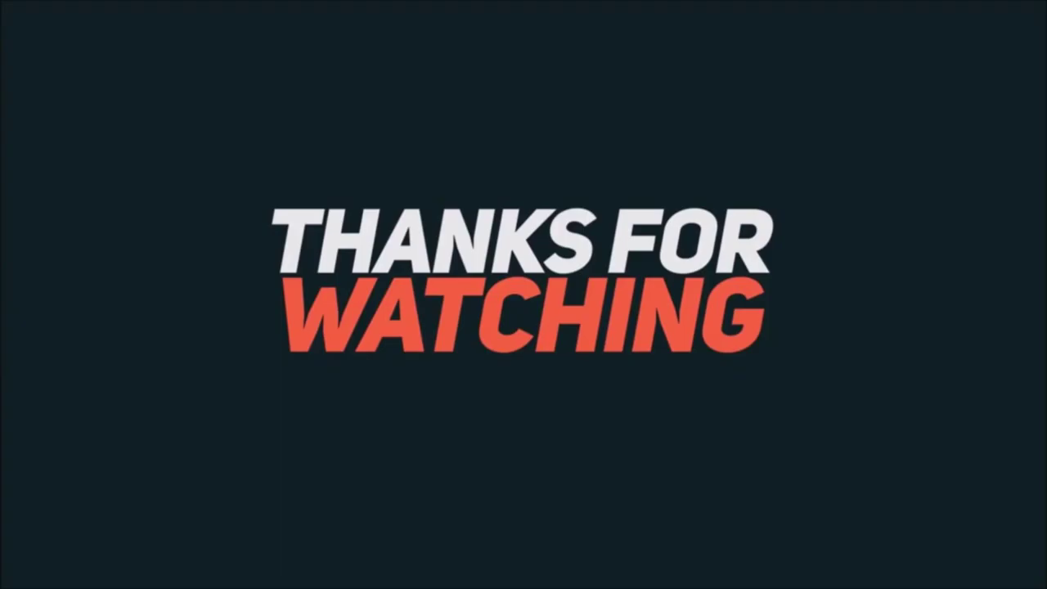